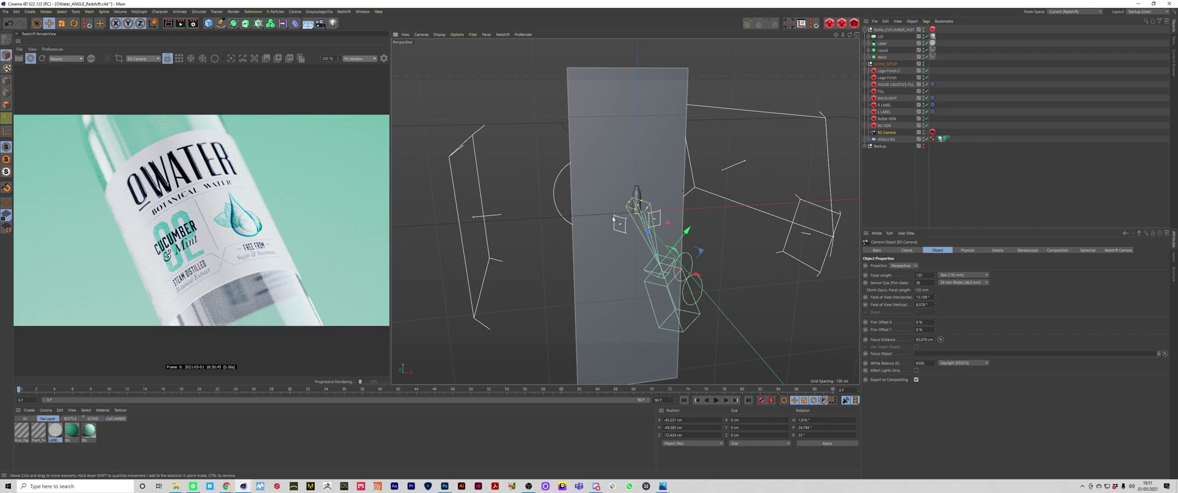
Open the LABEL material's shader graph and move its window clear of the render view
double_click(59, 431)
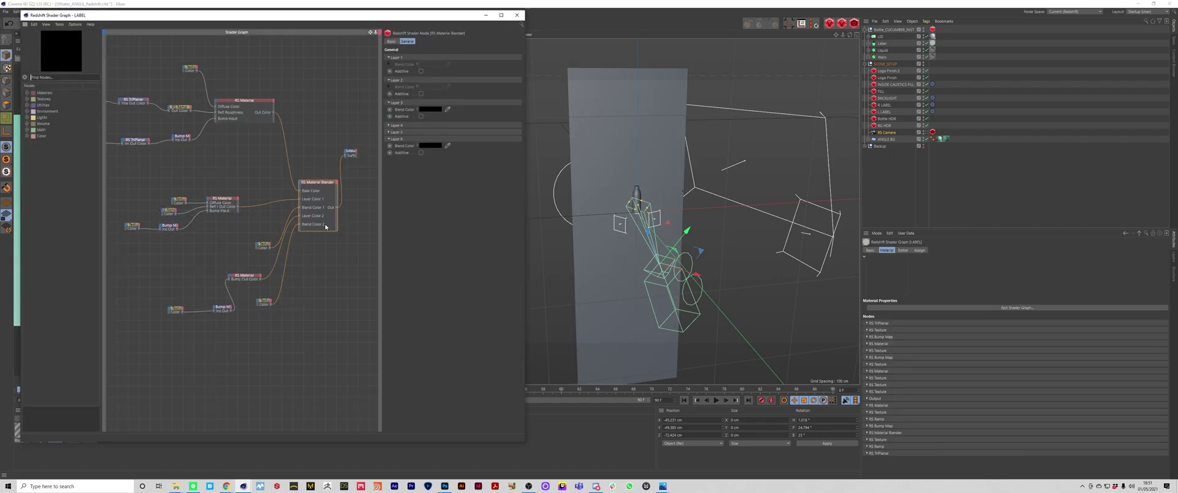
drag(382, 16, 736, 46)
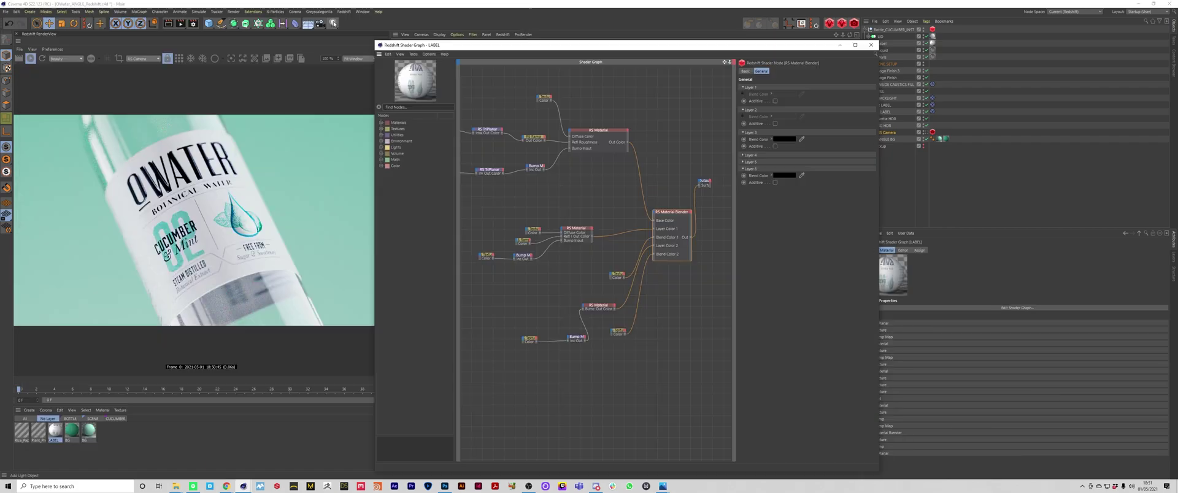
click(675, 338)
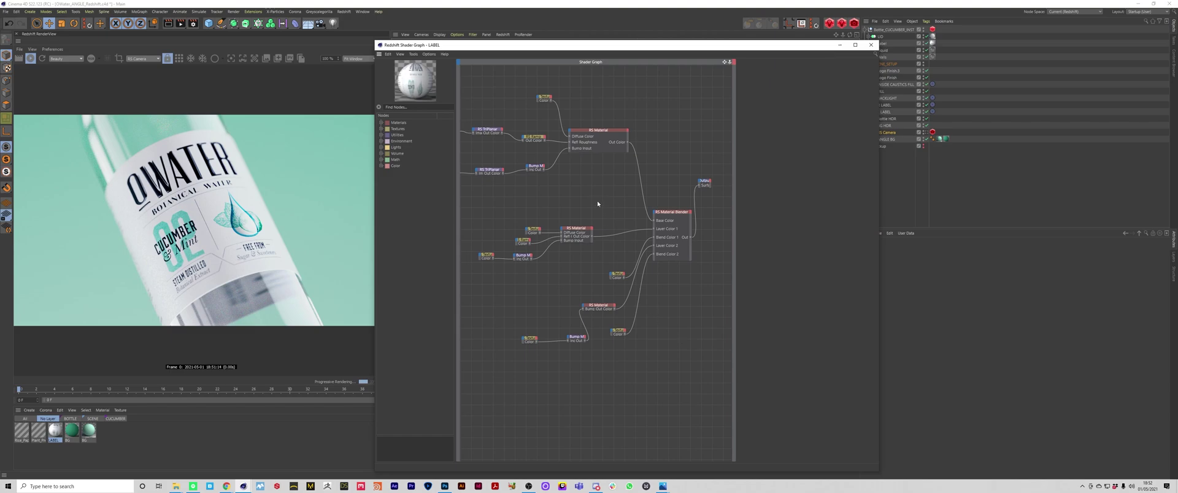
Select the middle RS Material with its connected texture and bump nodes and move the group slightly up
drag(473, 209, 597, 264)
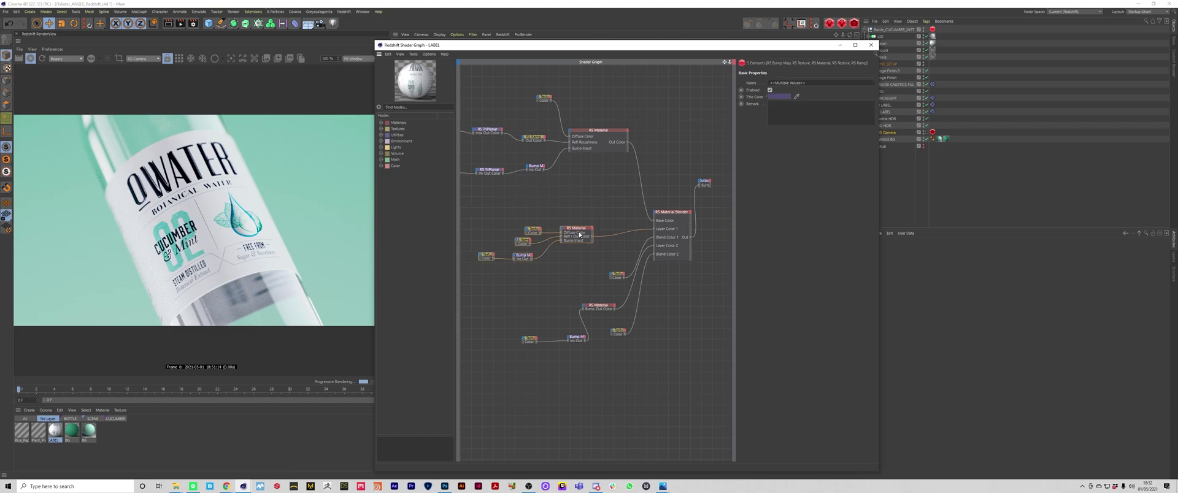
drag(580, 234, 580, 227)
click(587, 197)
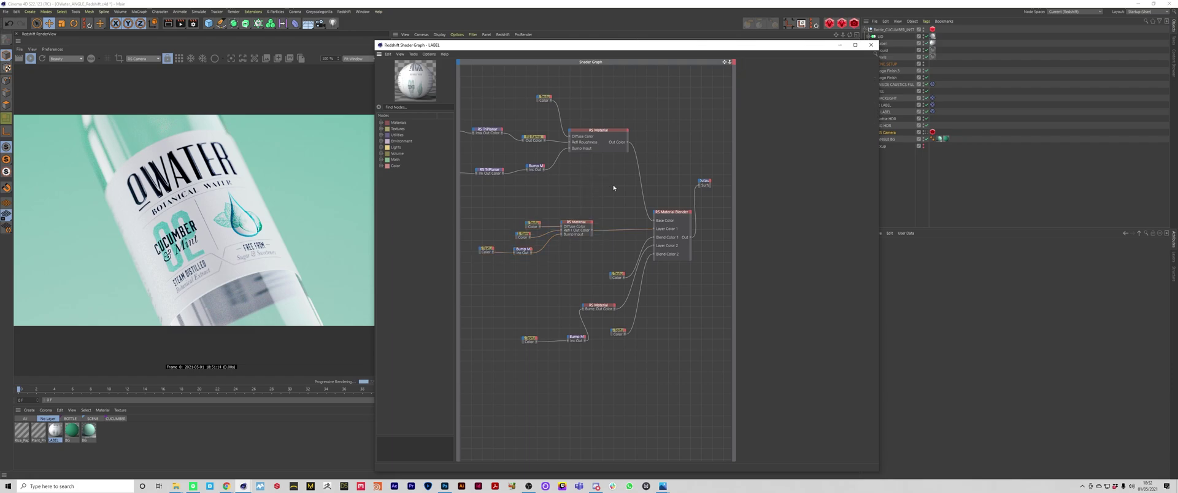
Connect the uppermost RS Material directly to the output for an isolated preview, and move the output node aside
scroll(613, 178, down, 3)
drag(611, 178, 520, 116)
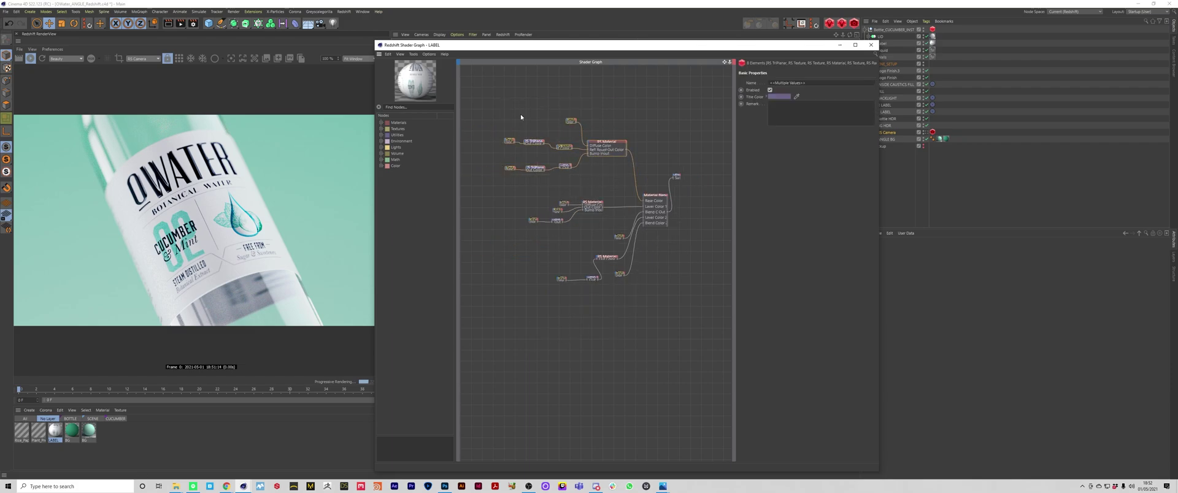
click(607, 149)
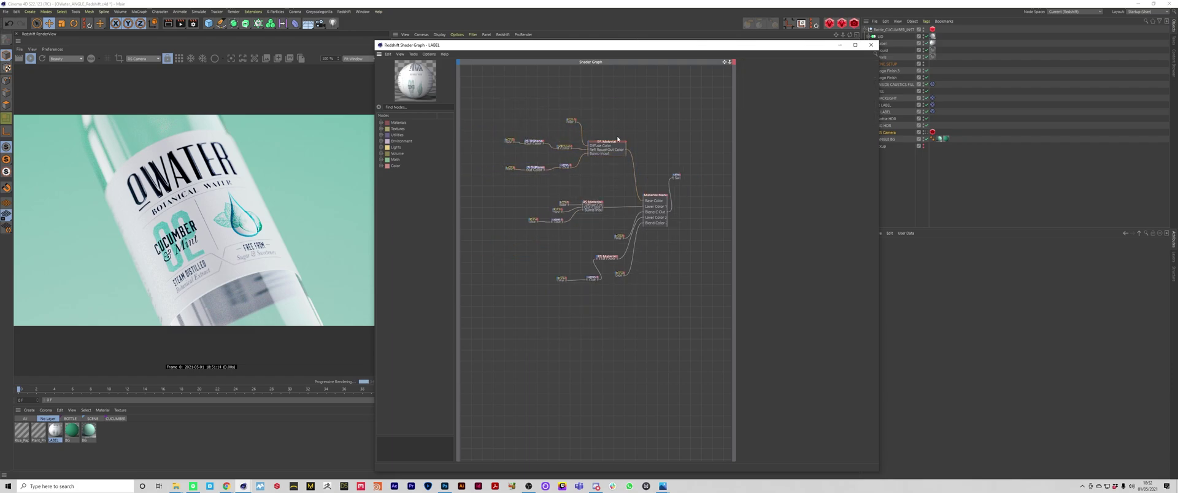
click(623, 172)
click(414, 55)
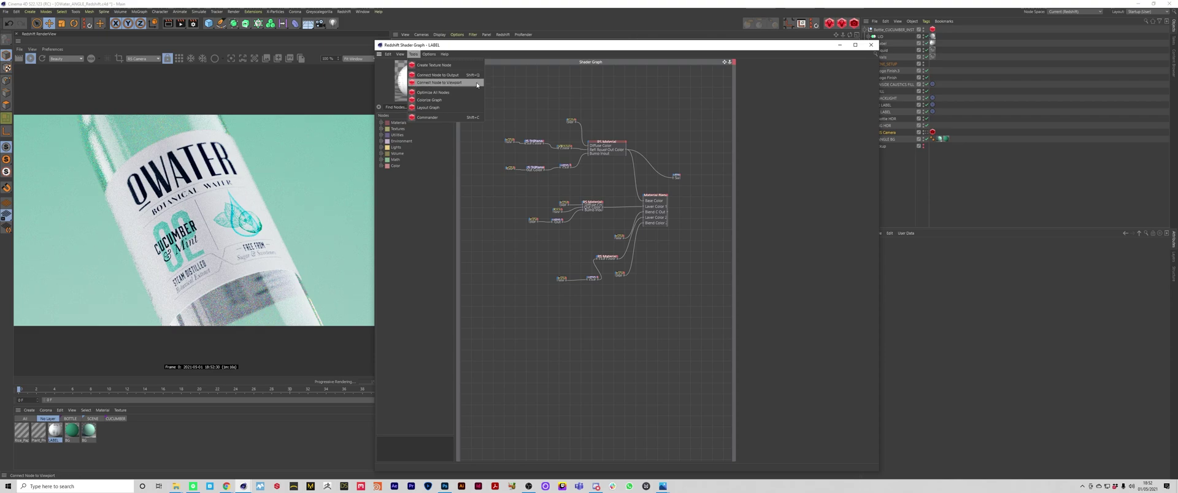
click(617, 134)
click(616, 143)
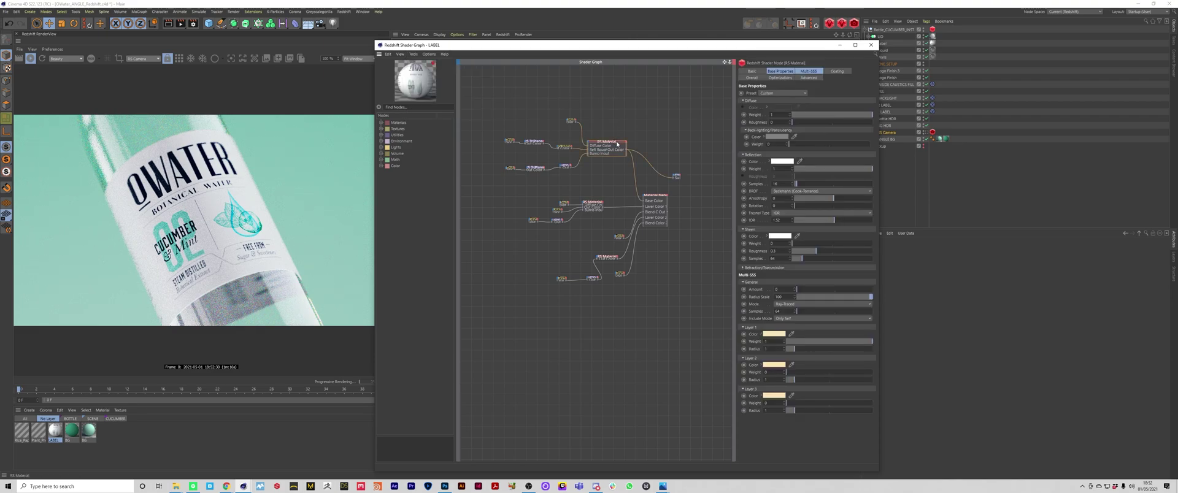
drag(679, 178, 707, 203)
click(648, 118)
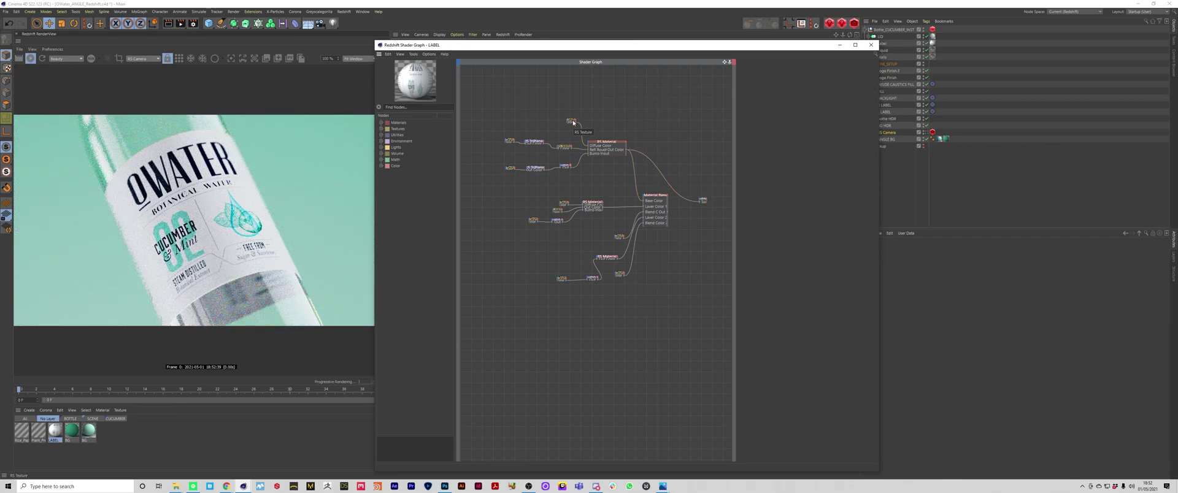
Preview the label's diffuse texture alone through the output, and reconnect the base RS Material to the output
drag(573, 123, 565, 124)
key(alt+shift+c)
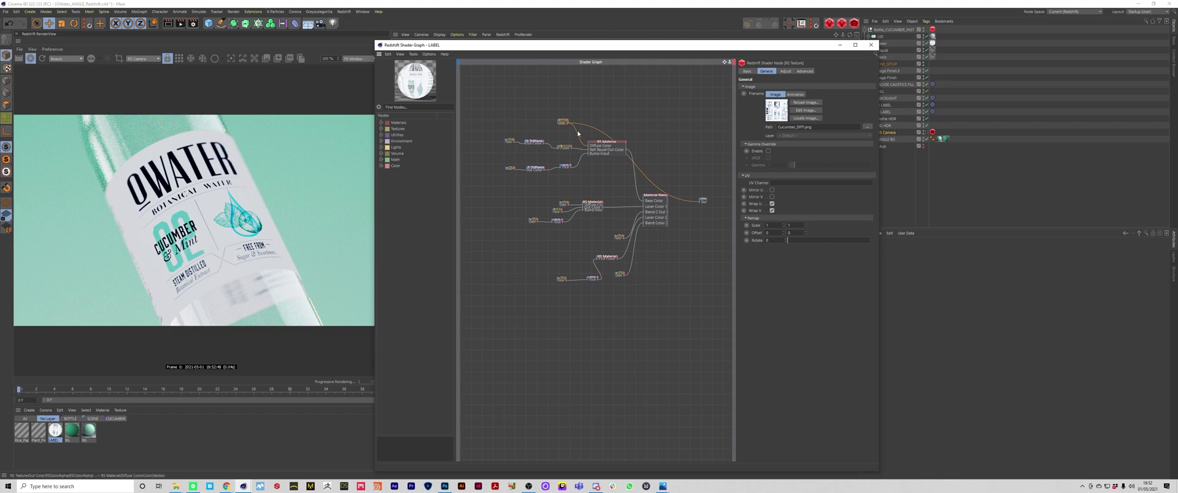
click(606, 148)
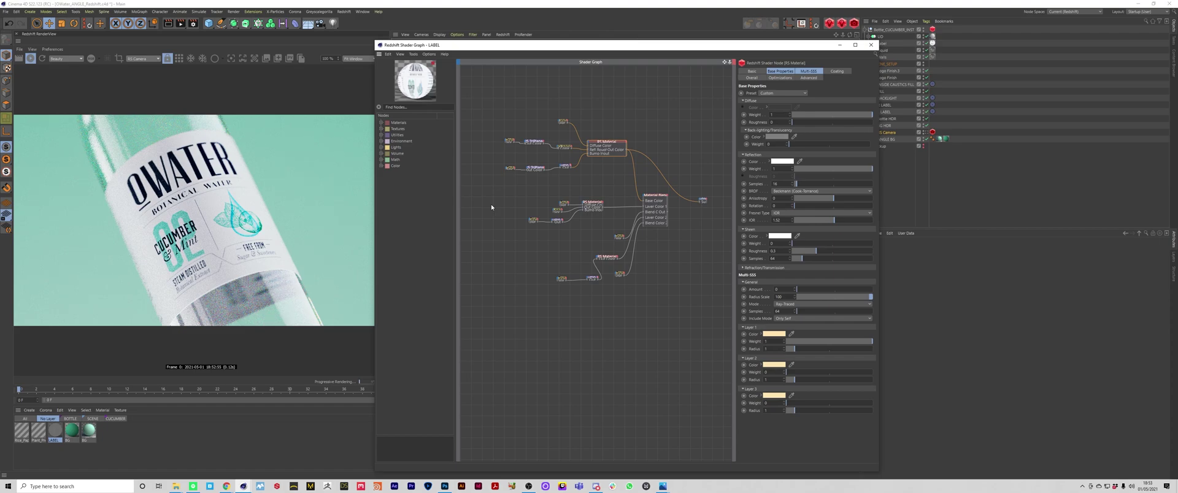
Set the render view to Fixed Scaling and limit rendering to a close-up region around the "Cucumber & Mint" lettering
click(354, 58)
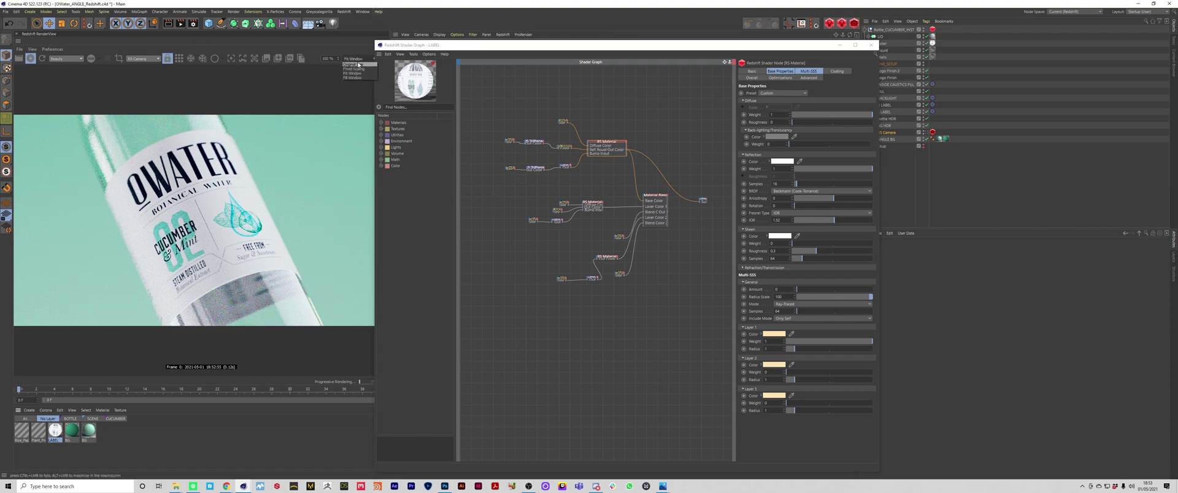
click(361, 69)
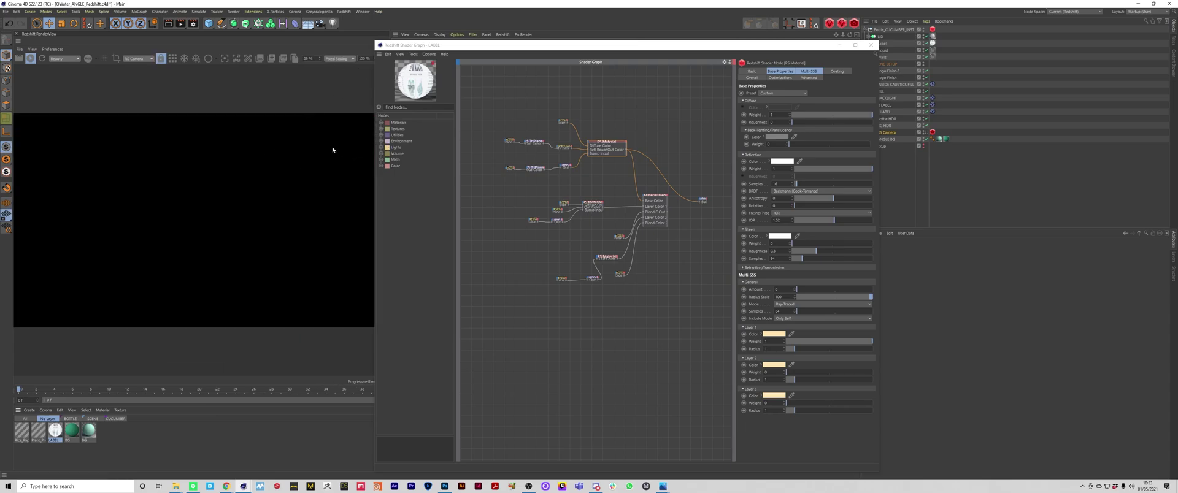
scroll(212, 243, up, 5)
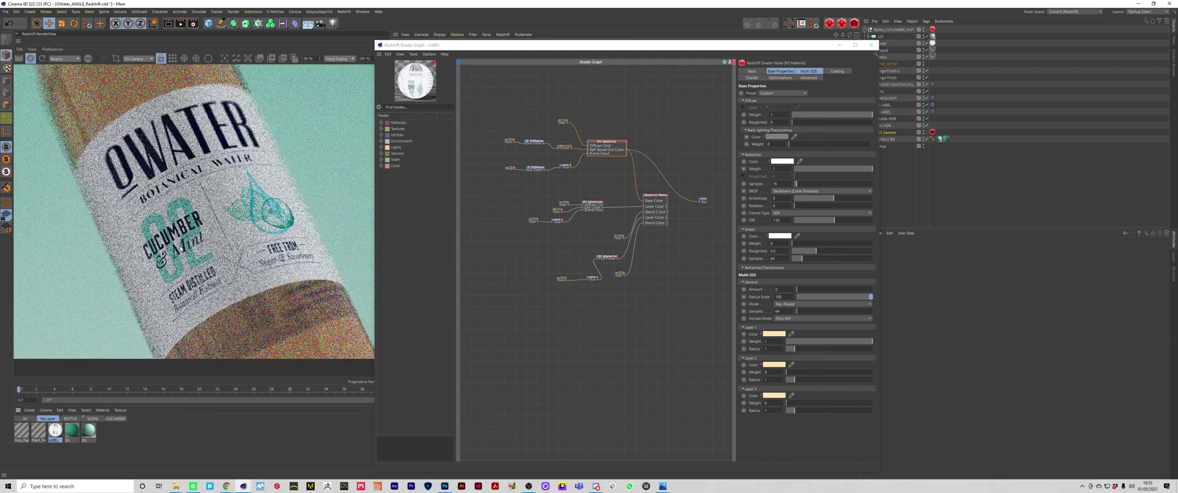
click(116, 58)
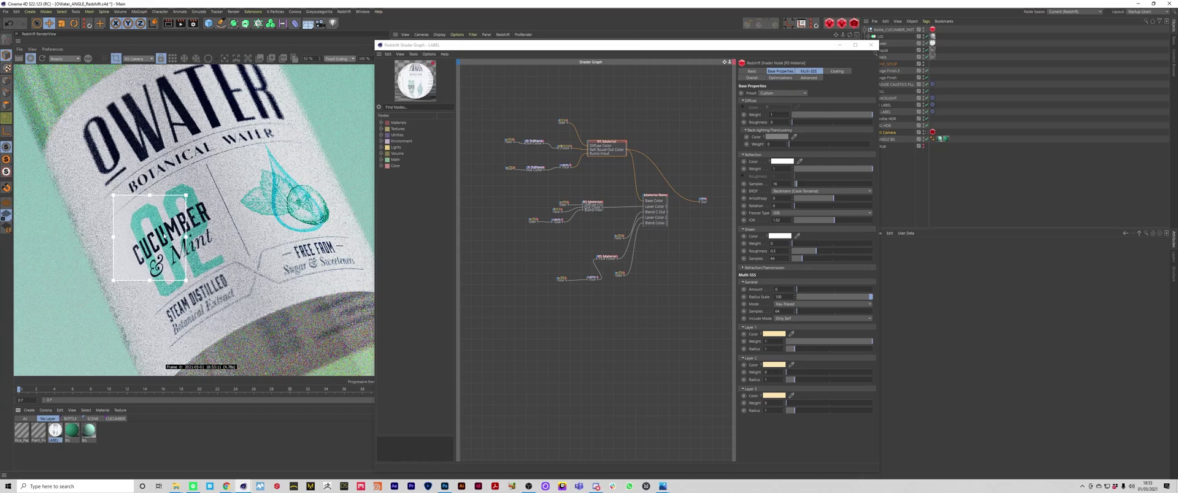
scroll(154, 238, up, 3)
scroll(117, 245, up, 2)
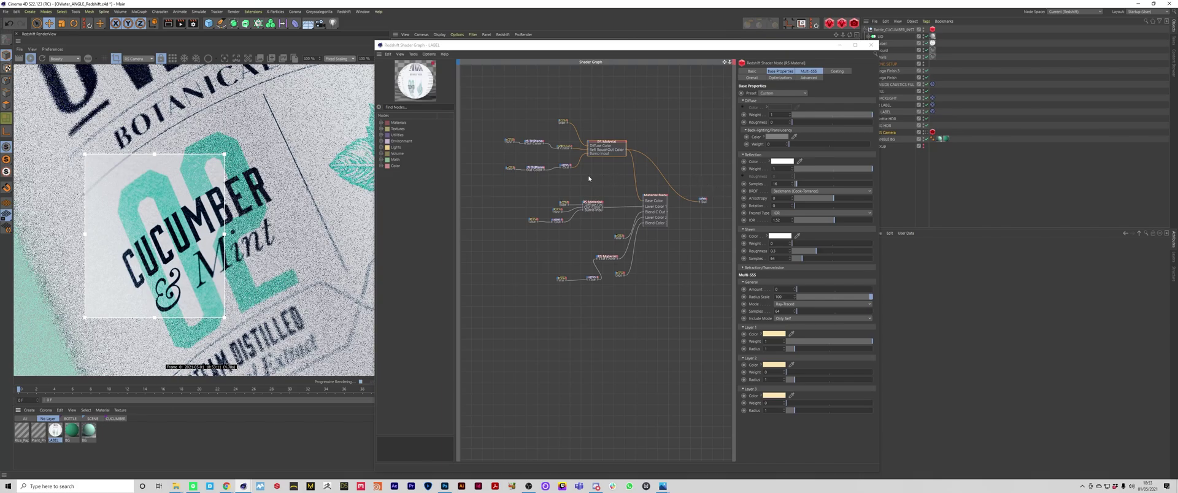
Check the paper roughness texture node, route the label's diffuse texture to the output, and view the flat label artwork in Photoshop
scroll(550, 182, up, 2)
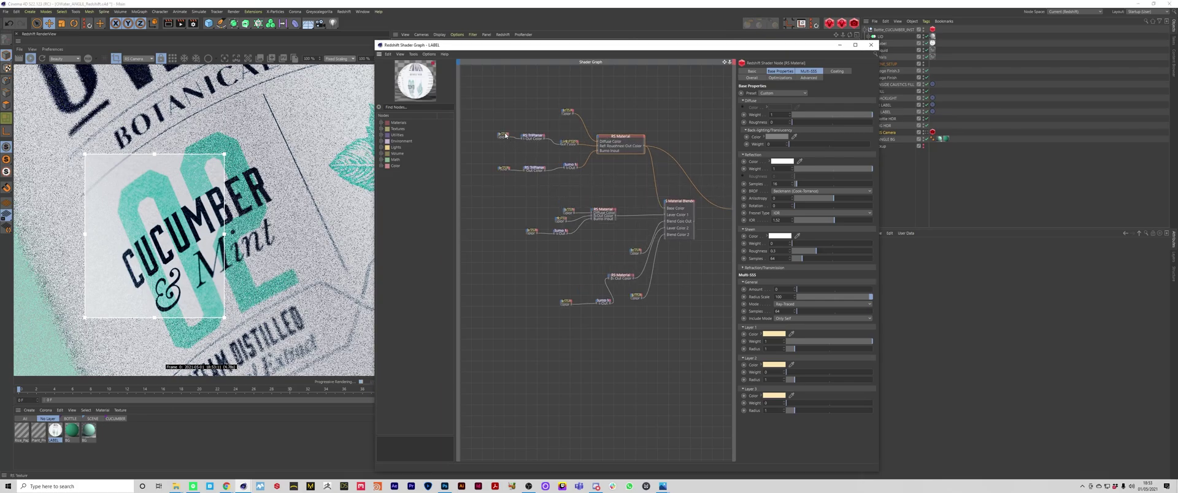
drag(504, 135, 495, 136)
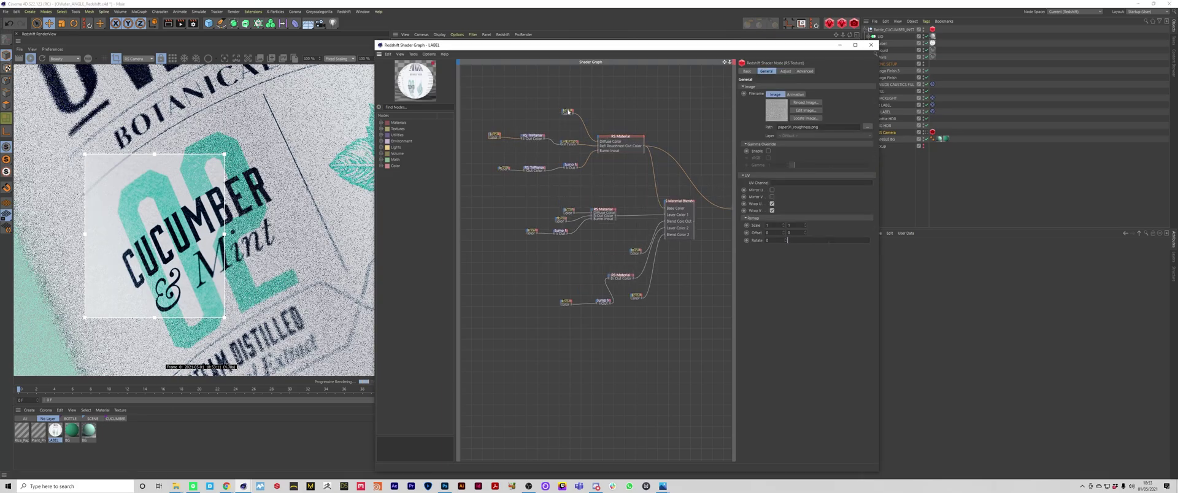
drag(569, 111, 573, 108)
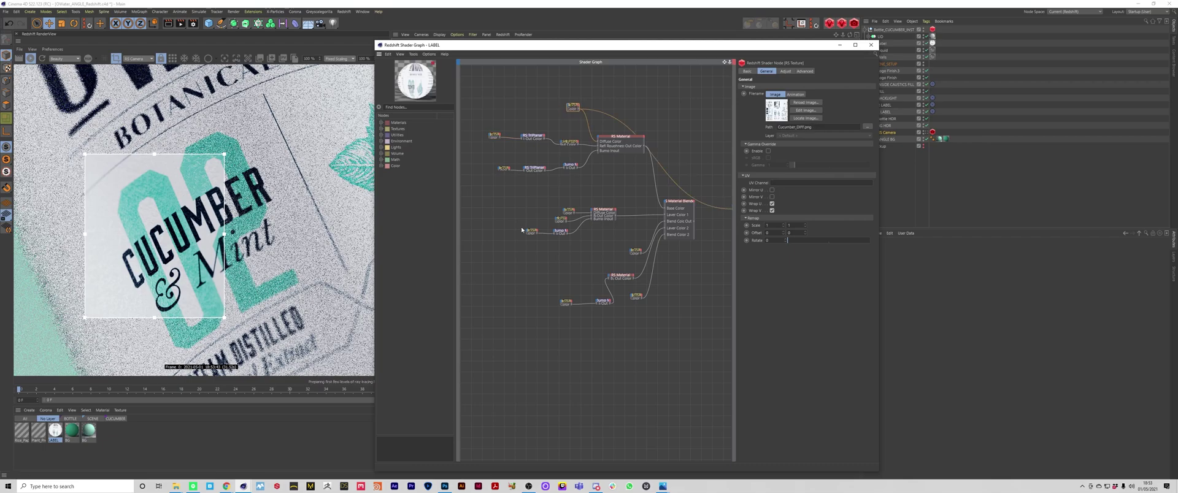
click(446, 487)
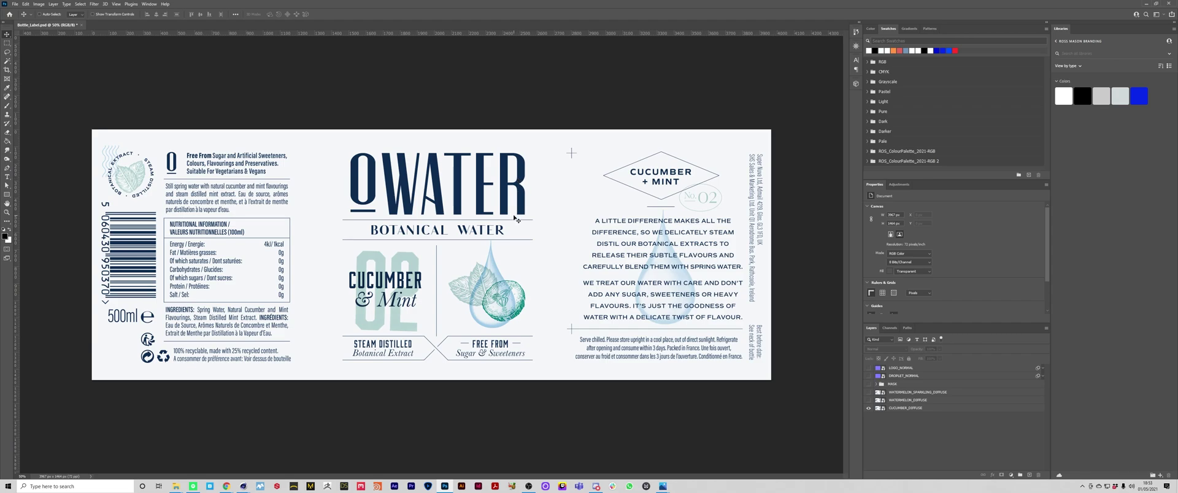
click(1146, 4)
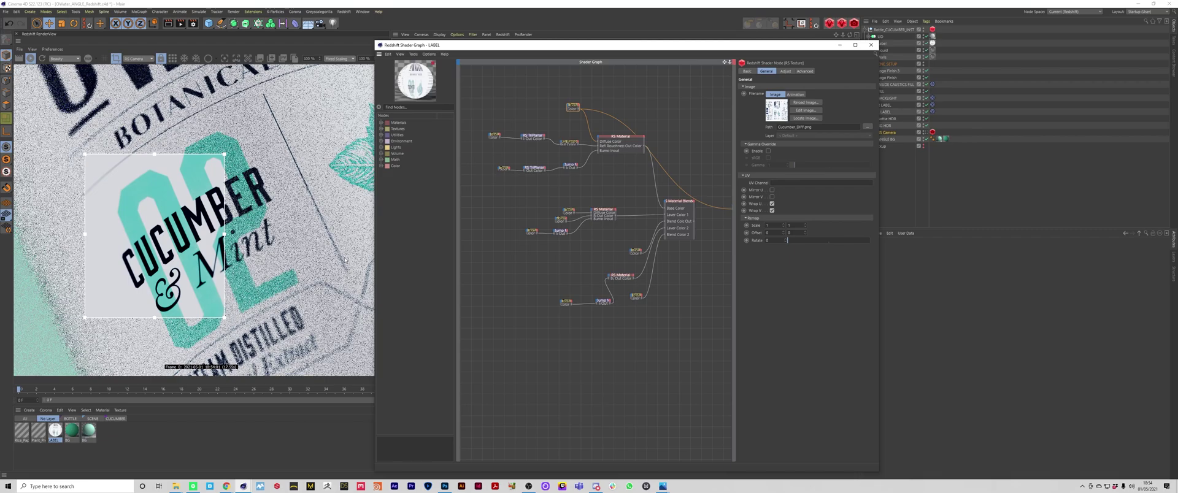
Inspect the base RS Material and route its paper roughness texture to the output for preview
scroll(614, 118, up, 3)
click(623, 156)
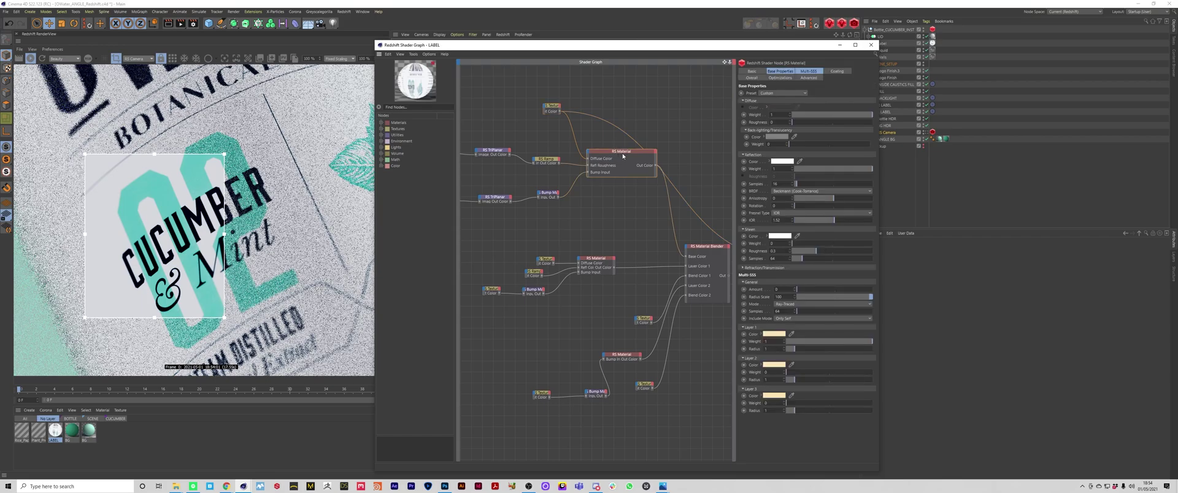
scroll(659, 203, down, 3)
scroll(645, 204, up, 3)
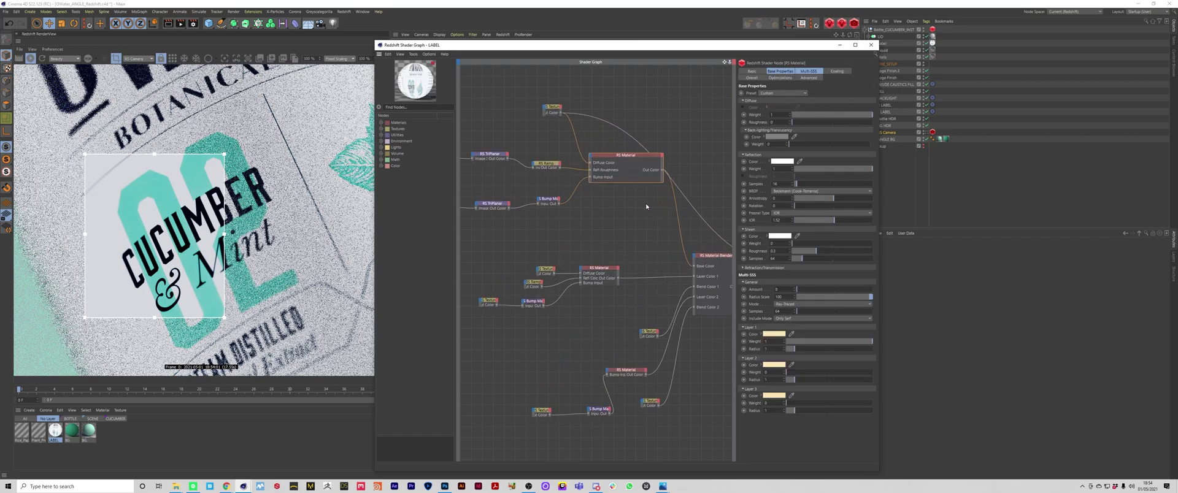
scroll(646, 204, down, 2)
scroll(491, 180, up, 3)
click(504, 167)
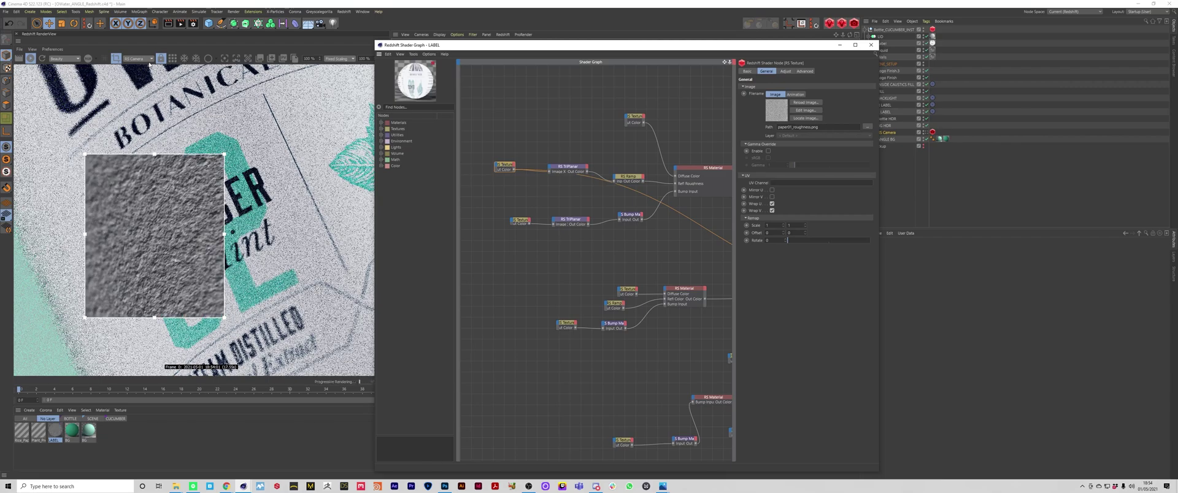
Turn off the render region and show the paper roughness across the whole label in the render view
scroll(184, 235, down, 5)
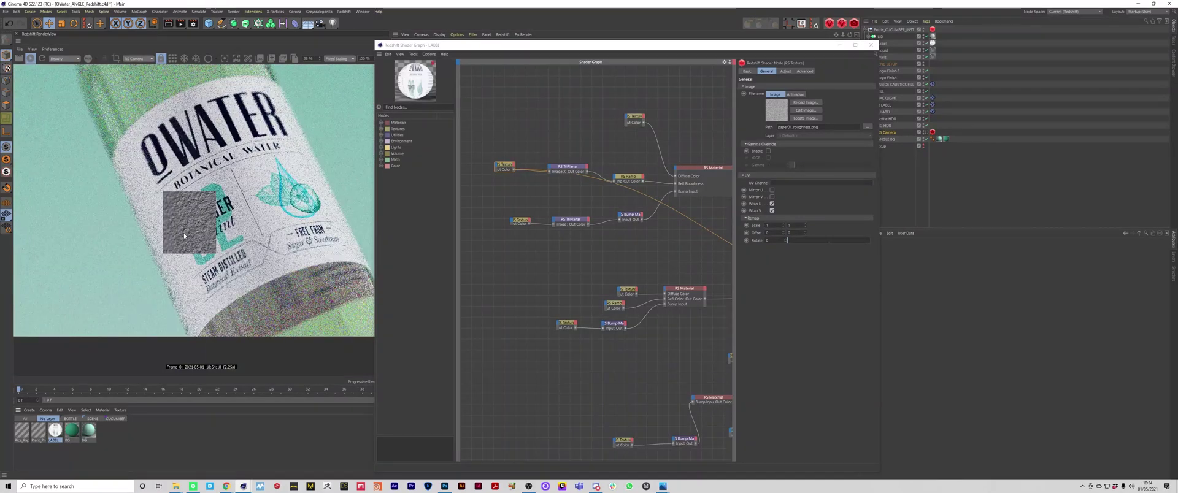
scroll(184, 235, down, 3)
click(116, 59)
scroll(145, 195, down, 1)
scroll(248, 221, up, 1)
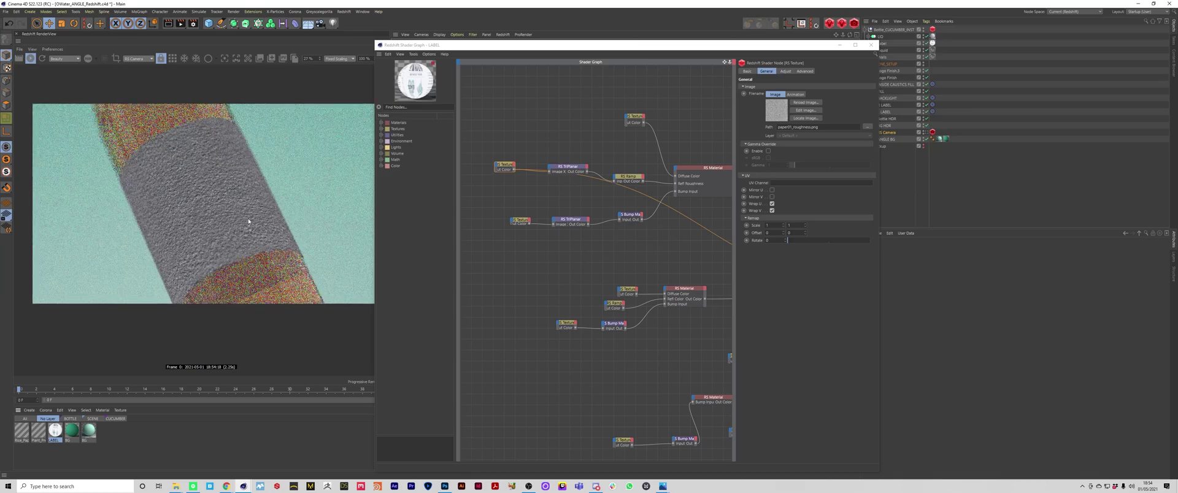
scroll(196, 164, up, 1)
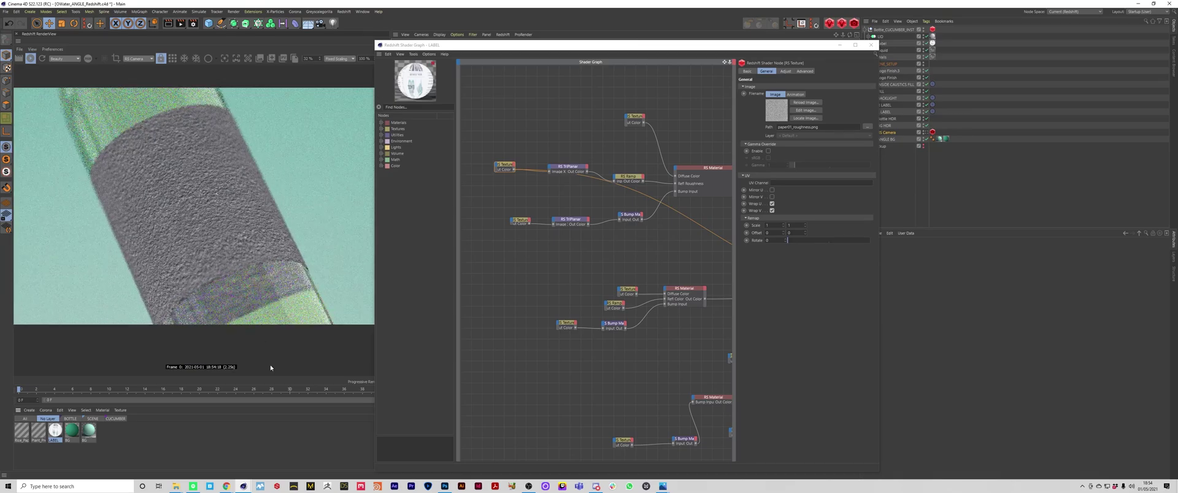
View the Paper 001 texture page on CC0 Textures in the browser and return to the shader graph
click(230, 463)
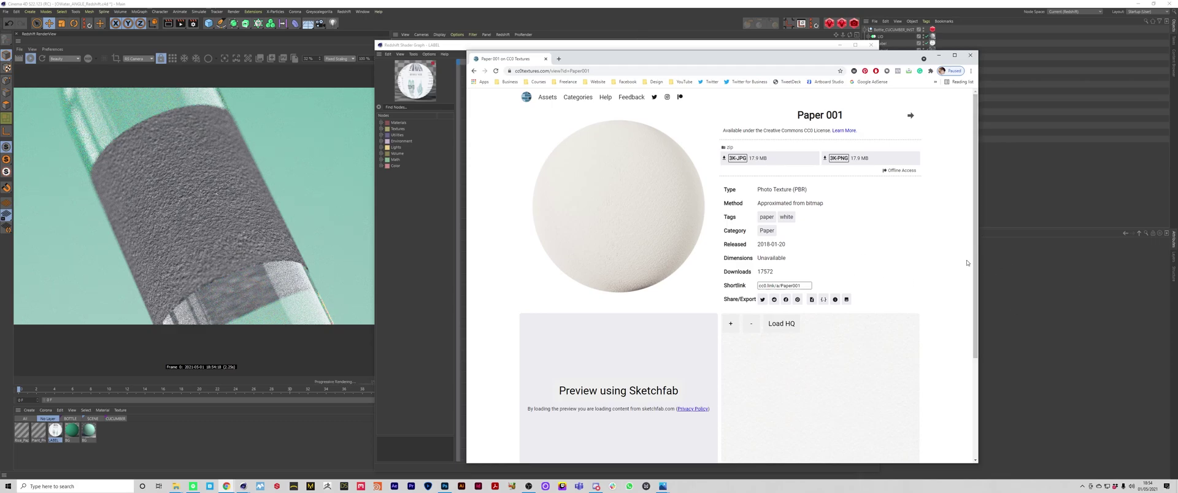
click(938, 55)
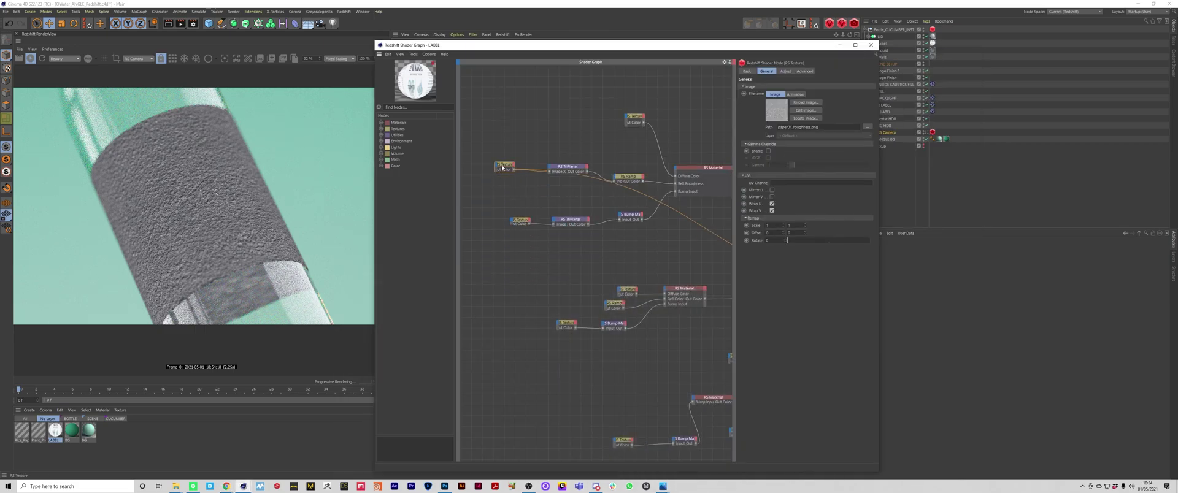
Reposition the paper roughness texture and its TriPlanar node, and route the TriPlanar node to the output for preview
drag(501, 168, 500, 172)
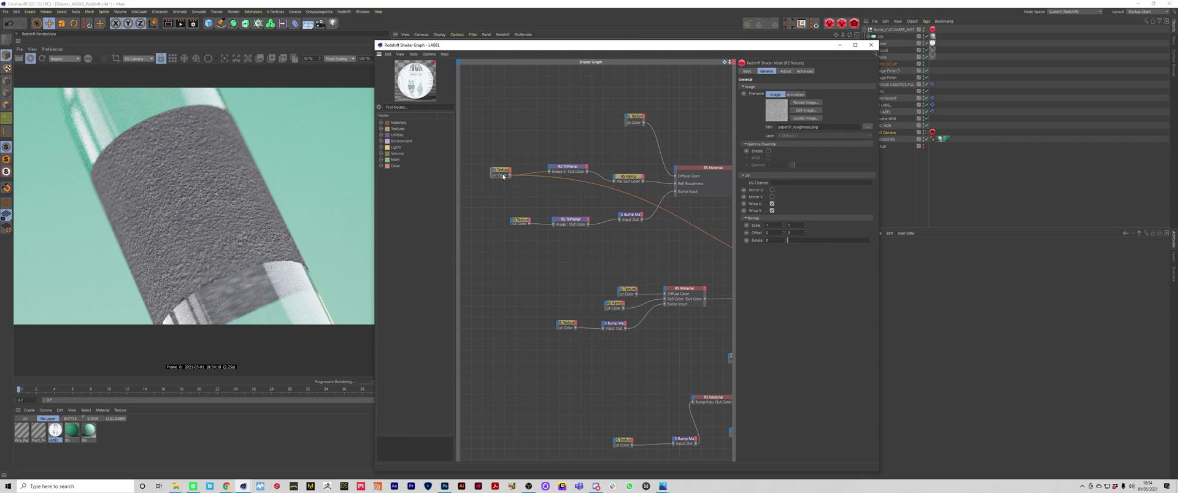
drag(503, 176, 500, 180)
drag(500, 179, 564, 174)
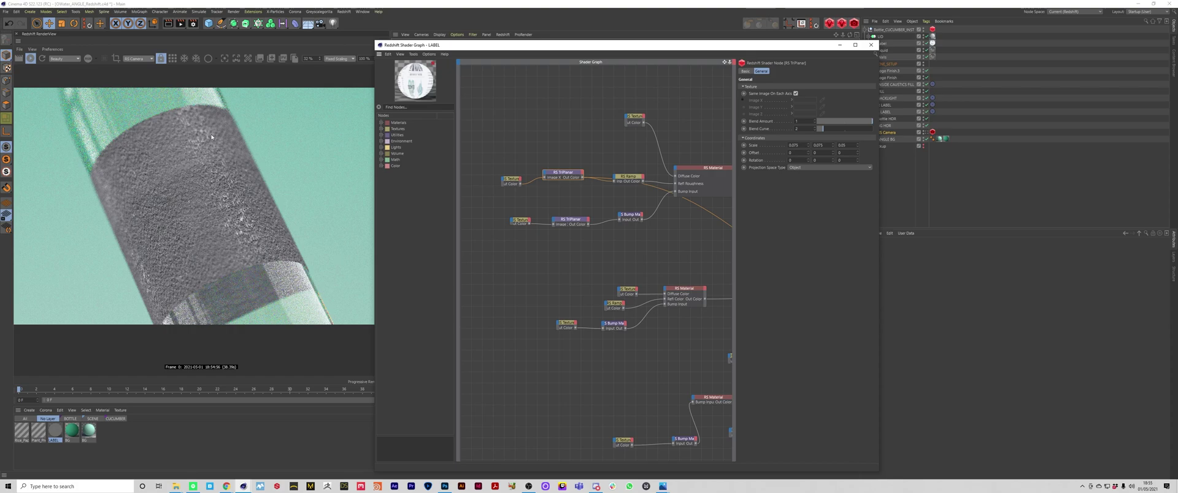
Route the paper roughness texture directly to the output again and set its remap scale to 2 by 2
click(516, 180)
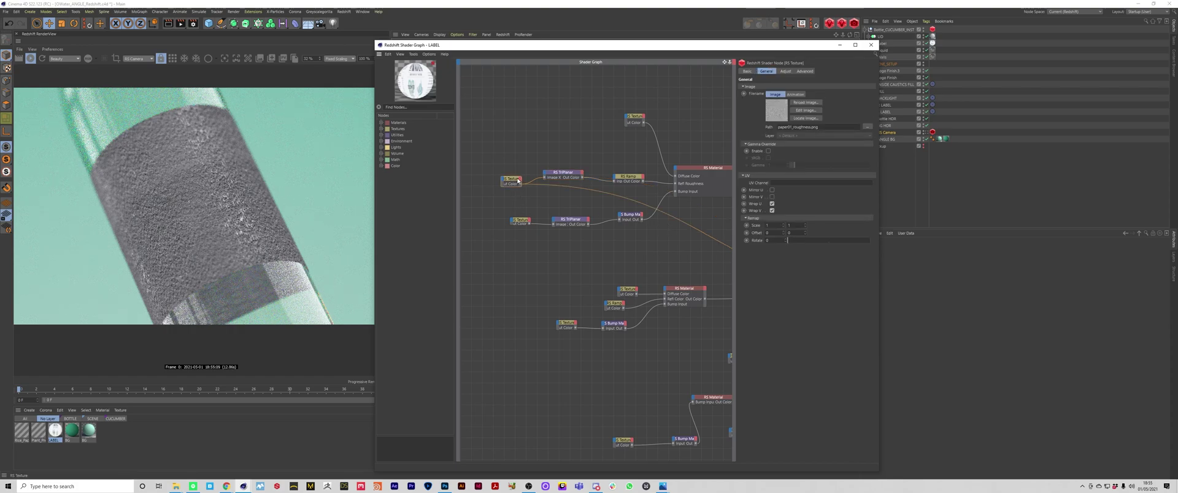
drag(516, 180, 529, 187)
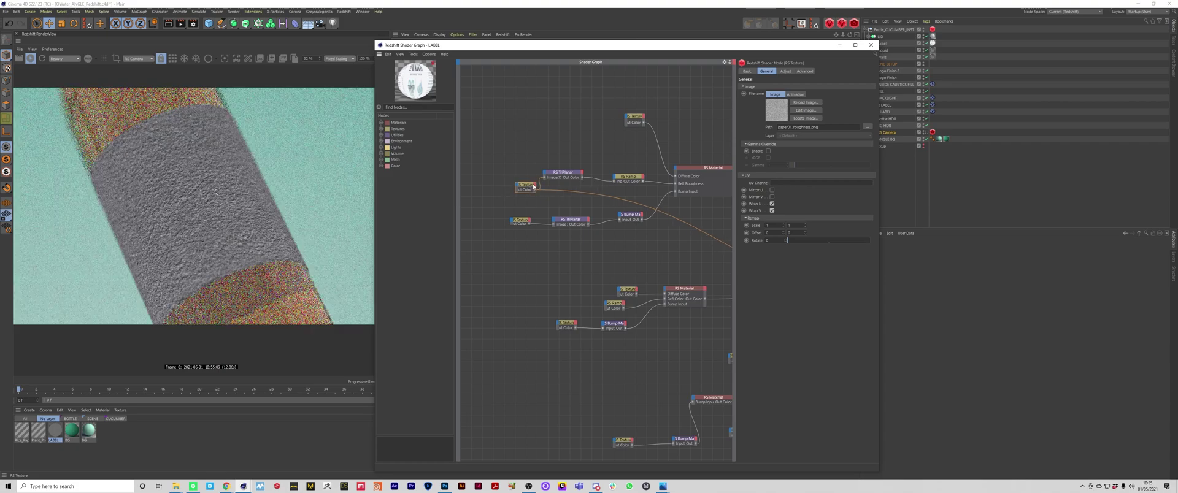
double_click(774, 226)
text(2)
key(Tab)
text(2)
key(Return)
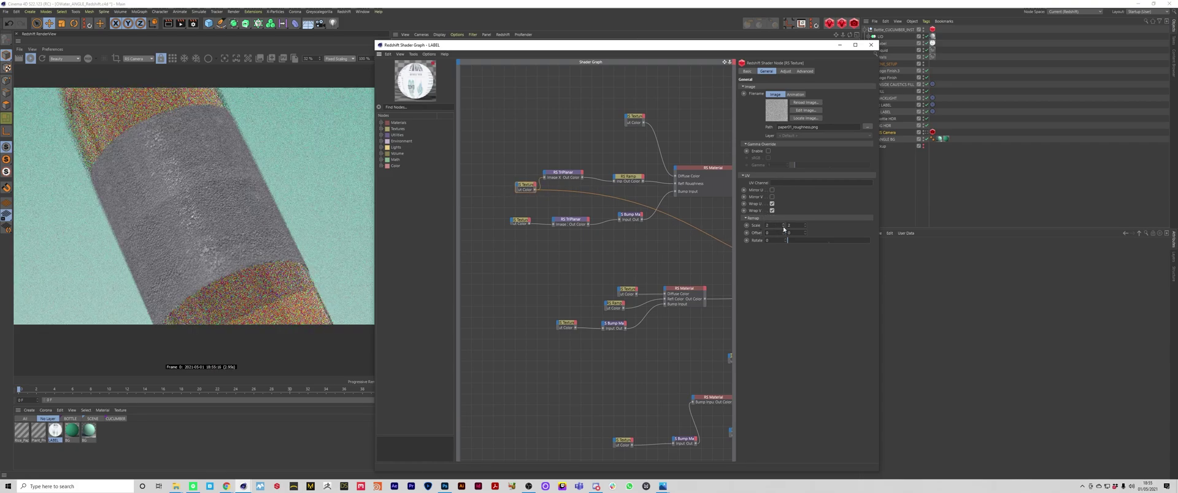
Set the paper roughness texture's remap scale to 1 by 1
double_click(771, 226)
text(1)
key(Return)
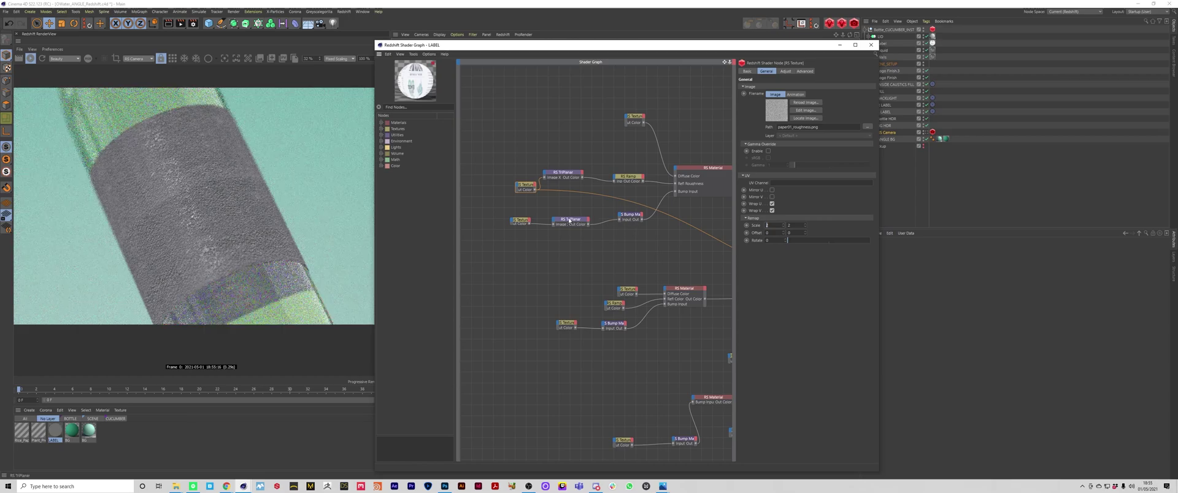
key(ctrl+z)
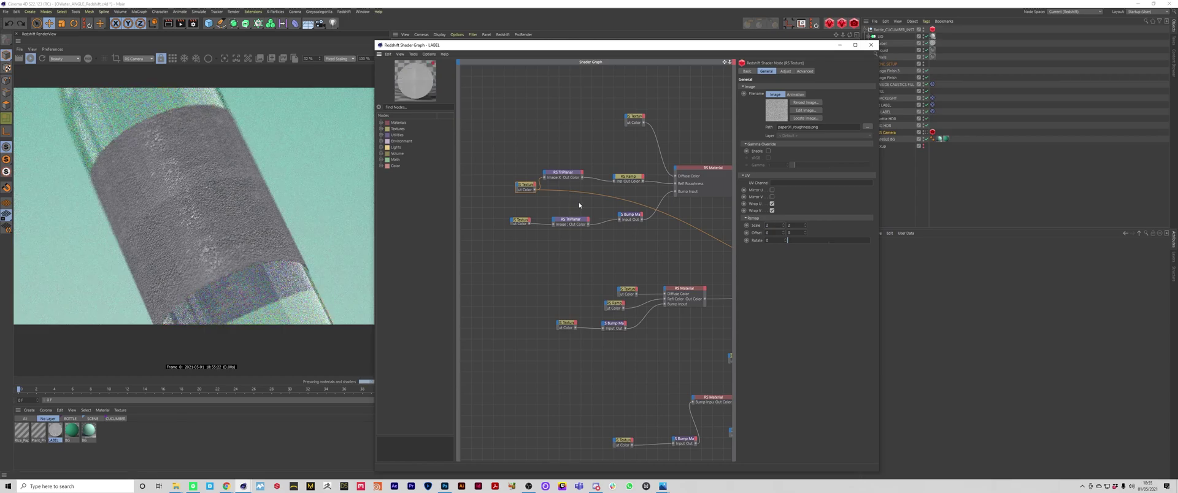
drag(772, 227, 750, 228)
text(1)
key(Tab)
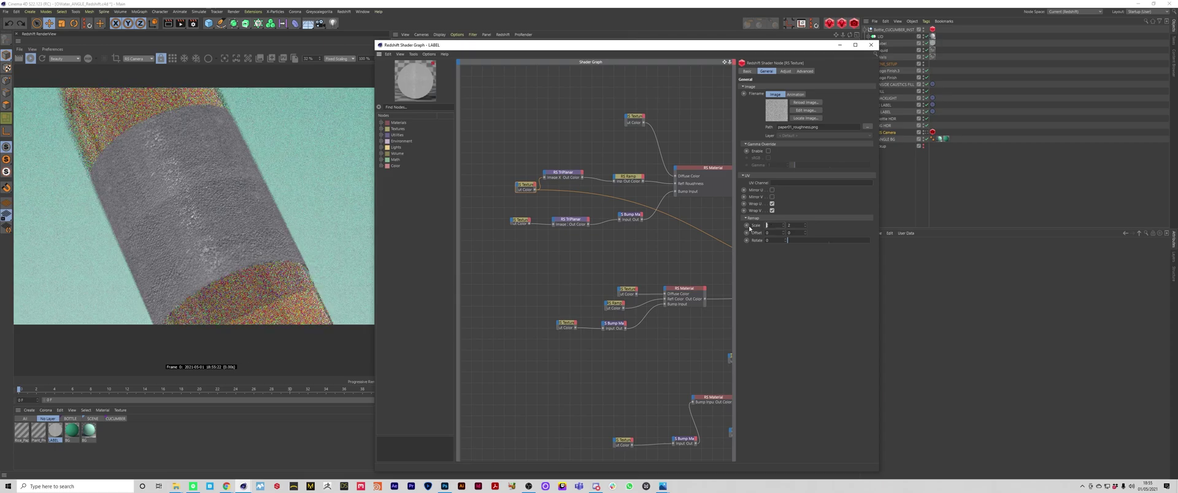
text(1)
key(Return)
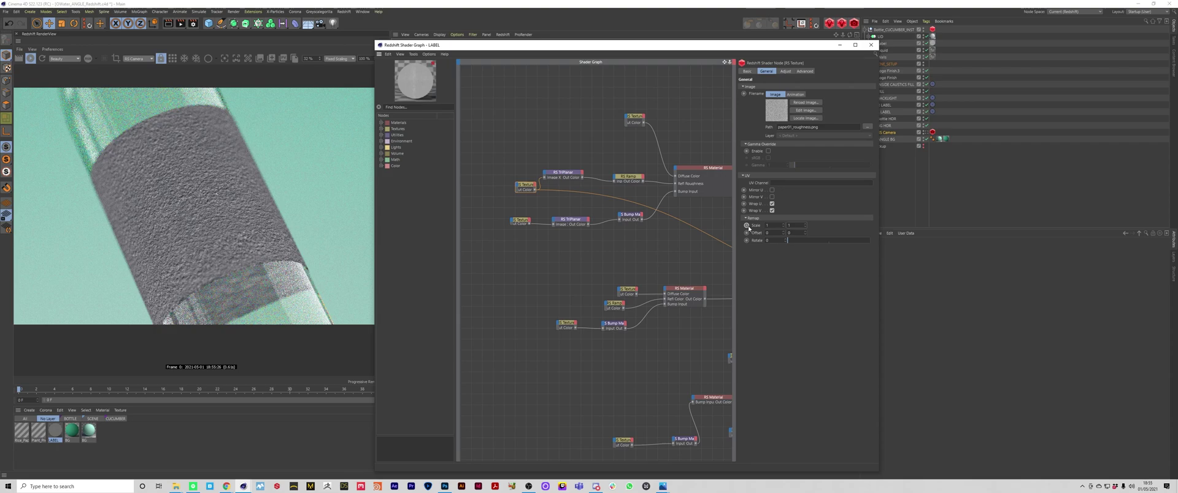
Wire the paper roughness TriPlanar node directly into the upper material's reflection roughness, bypassing the ramp, and disconnect its bump map
drag(558, 176, 567, 179)
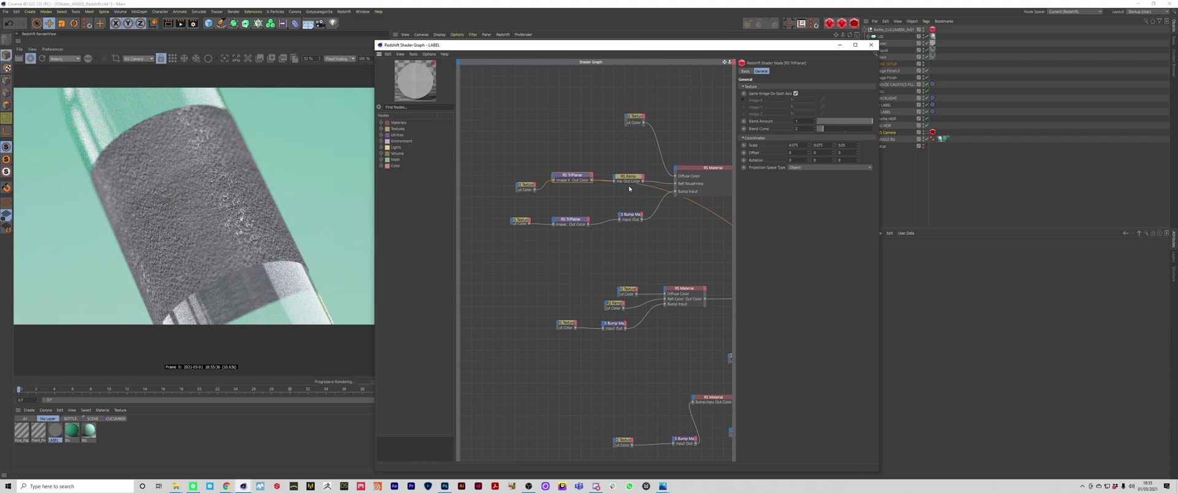
middle_drag(635, 141, 617, 153)
drag(558, 184, 560, 163)
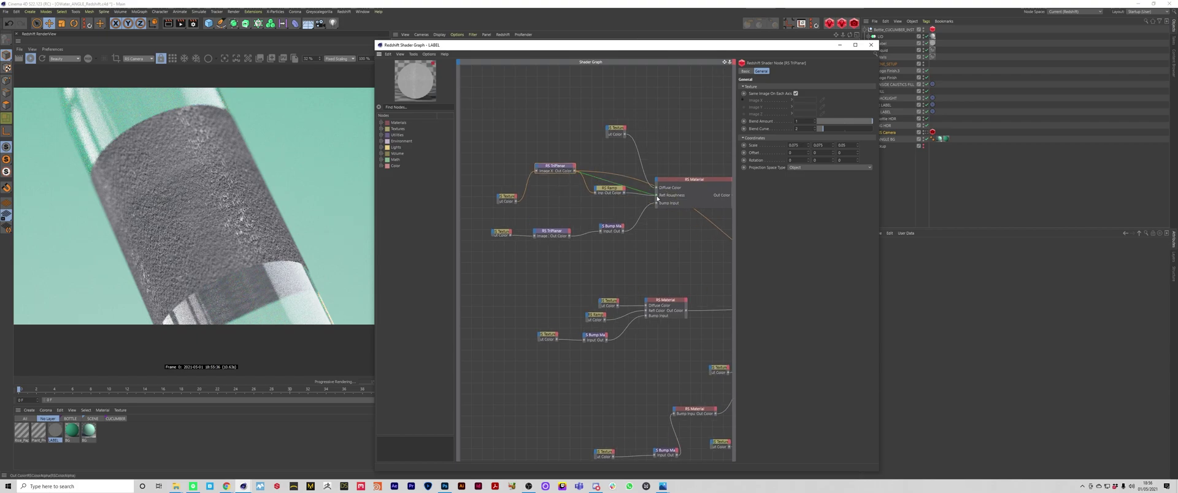
click(634, 226)
click(670, 183)
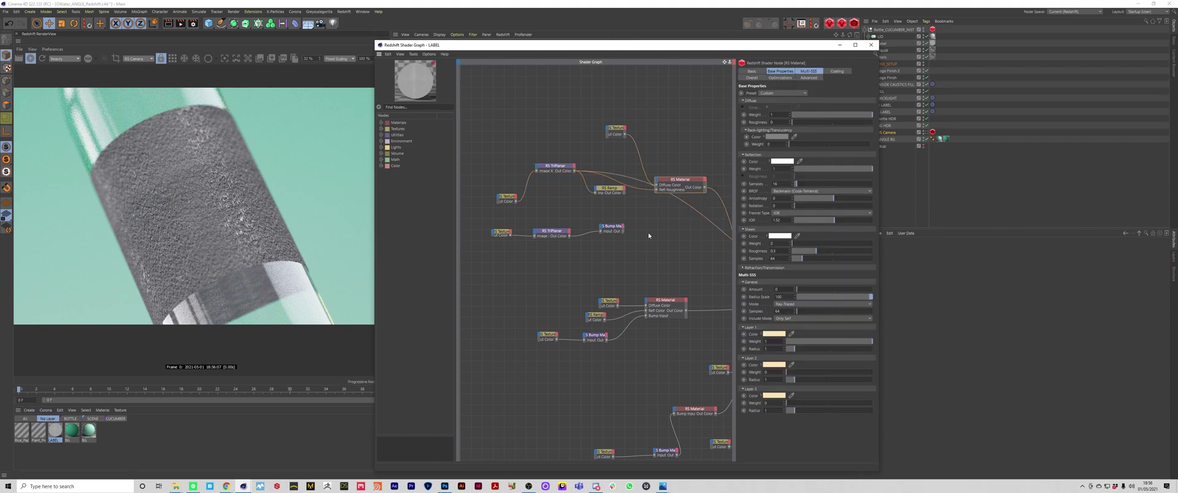
Route the upper paper material to the output and inspect it in a render region around the "Cucumber & Mint" text
drag(724, 62, 669, 75)
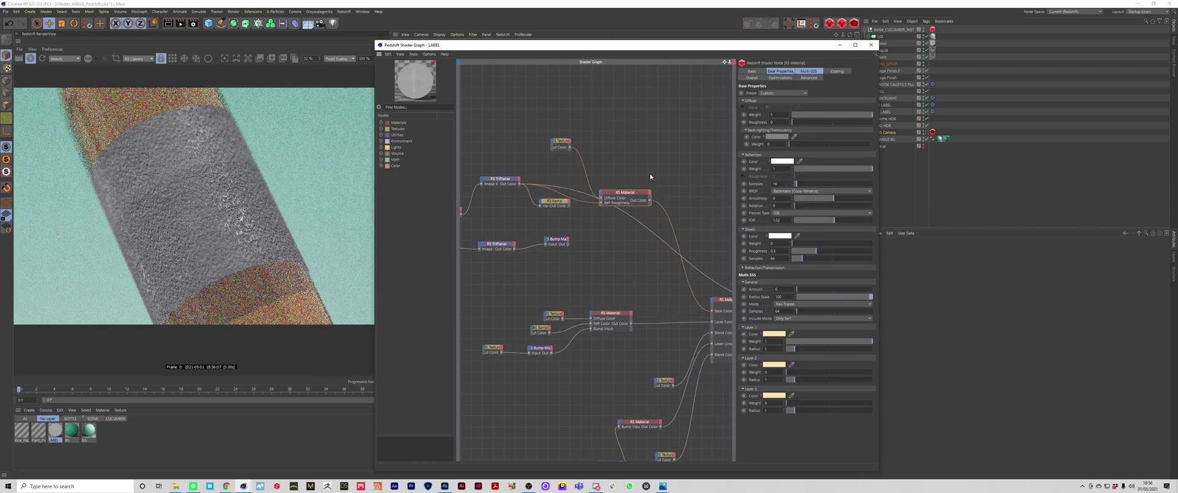
alt+shift+click(643, 198)
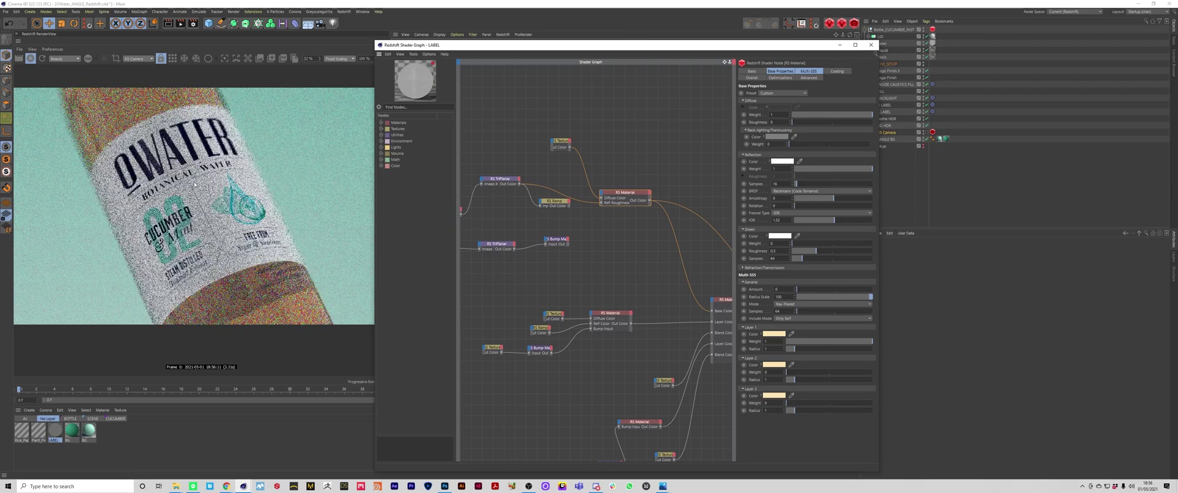
click(116, 58)
scroll(173, 254, up, 2)
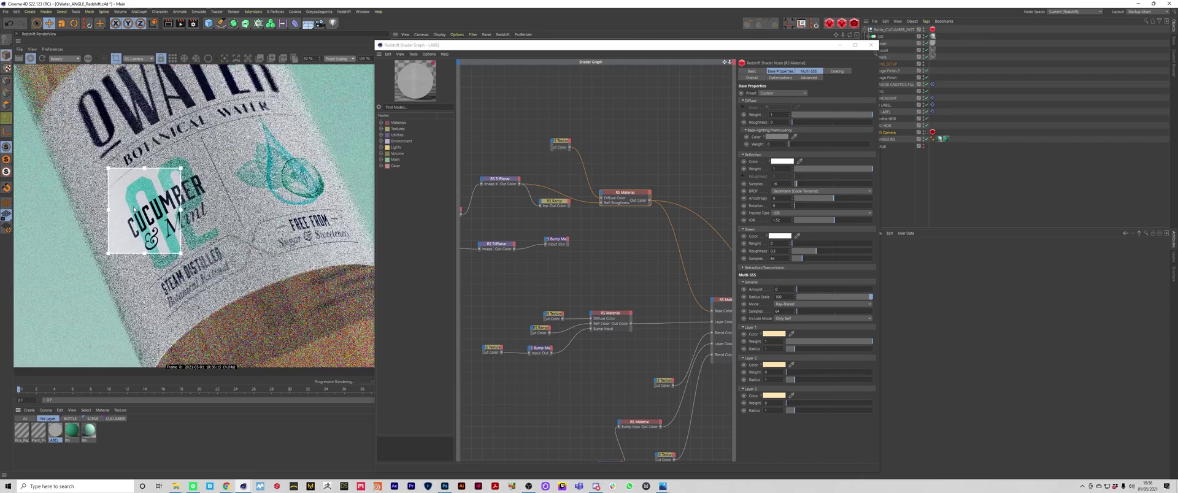
scroll(134, 208, up, 4)
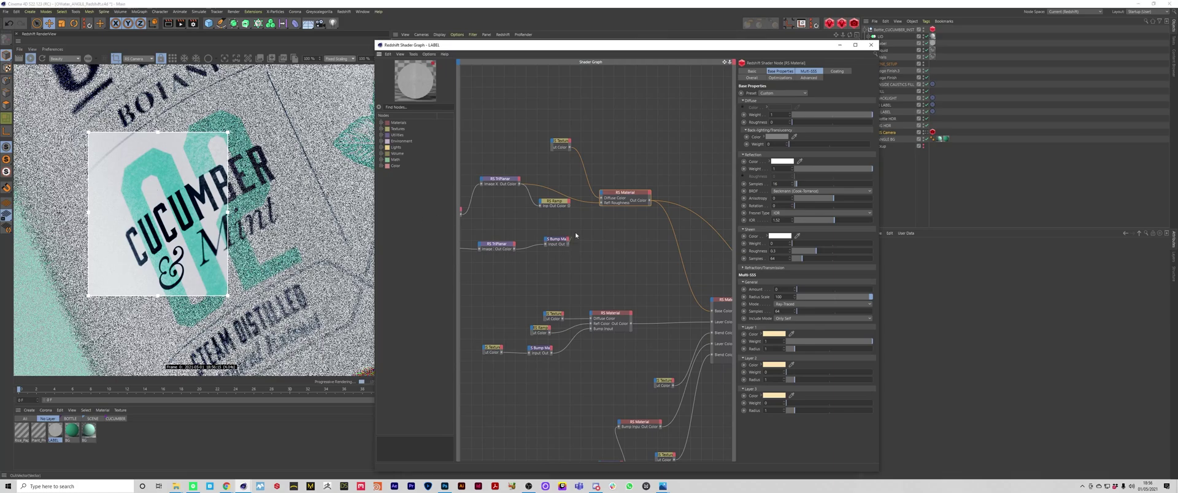
Connect the Bump Map node to the paper material's overall Bump Input
drag(599, 204, 602, 193)
mouse_move(624, 258)
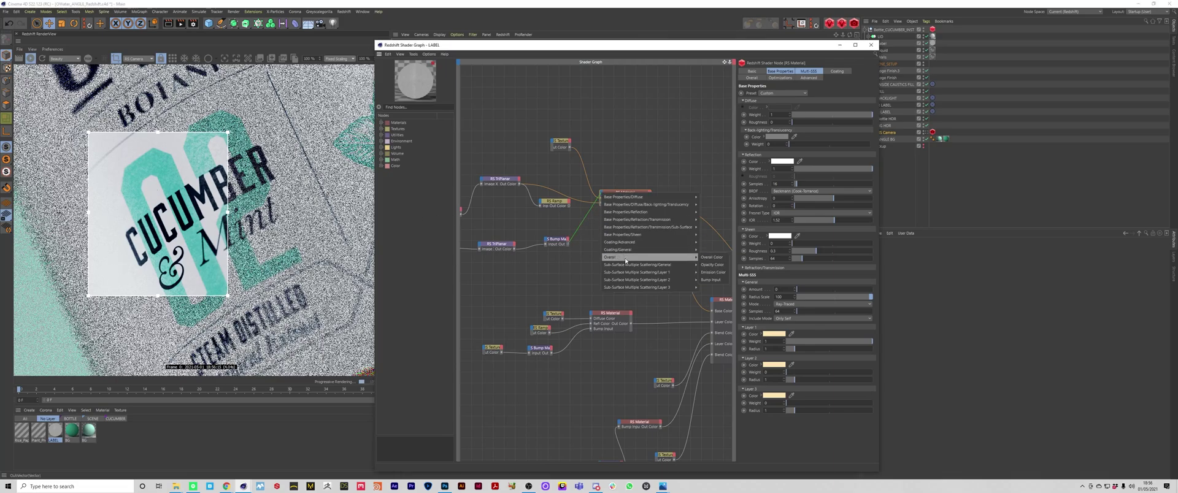
click(707, 280)
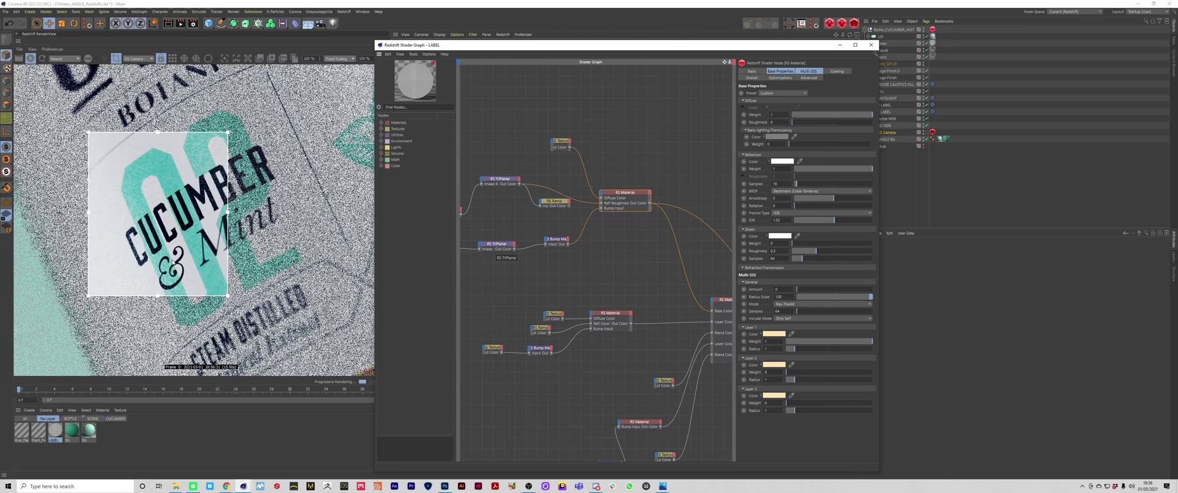
Turn off the render region and preview the paper roughness TriPlanar node across the whole label
scroll(173, 262, down, 8)
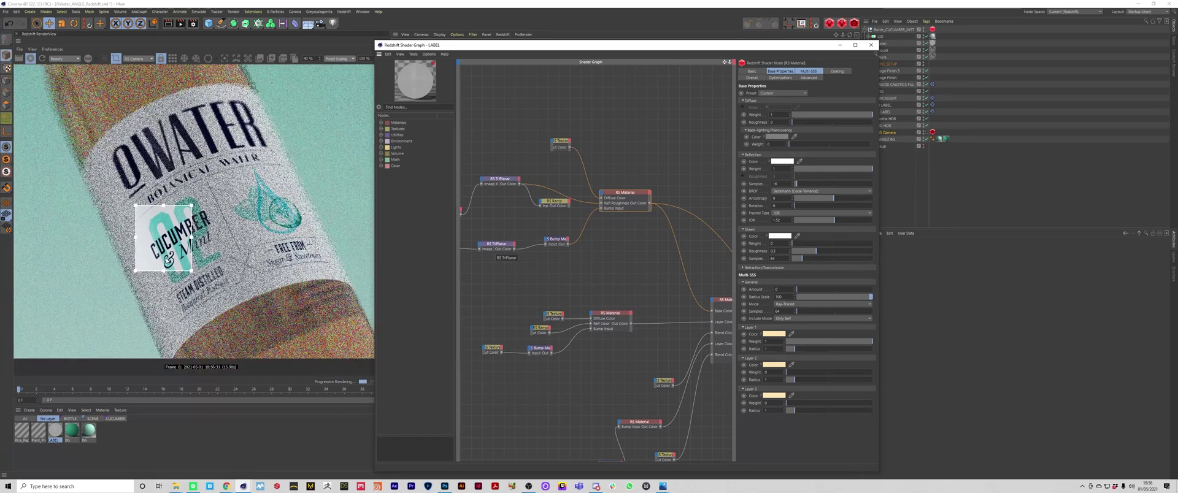
scroll(184, 240, down, 4)
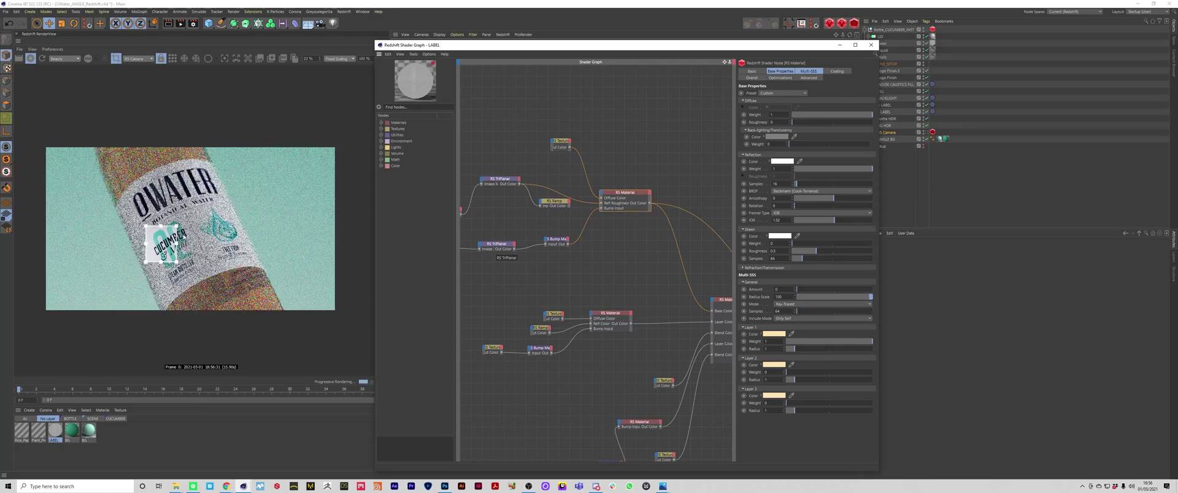
scroll(184, 240, up, 2)
scroll(190, 229, up, 2)
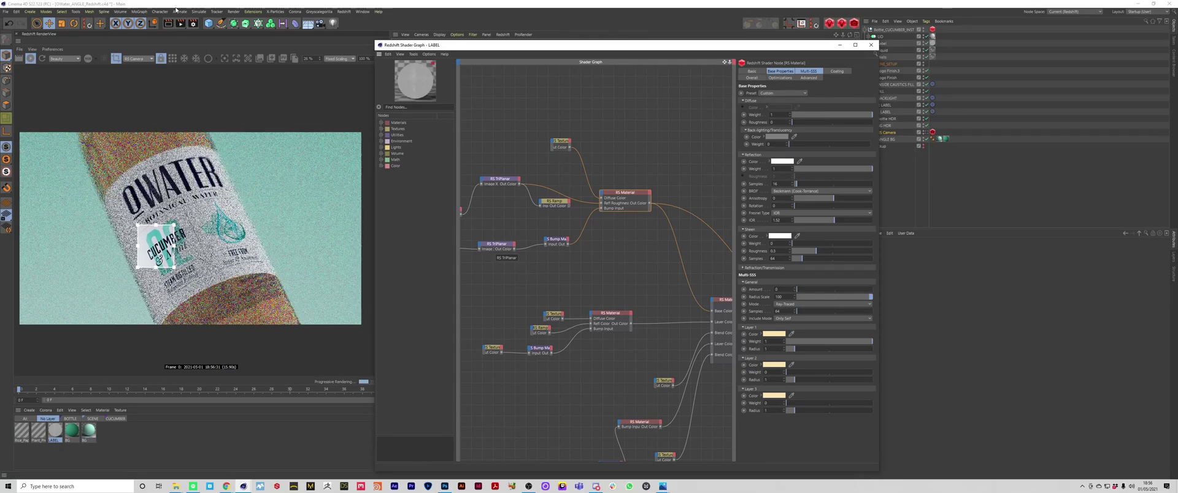
click(117, 59)
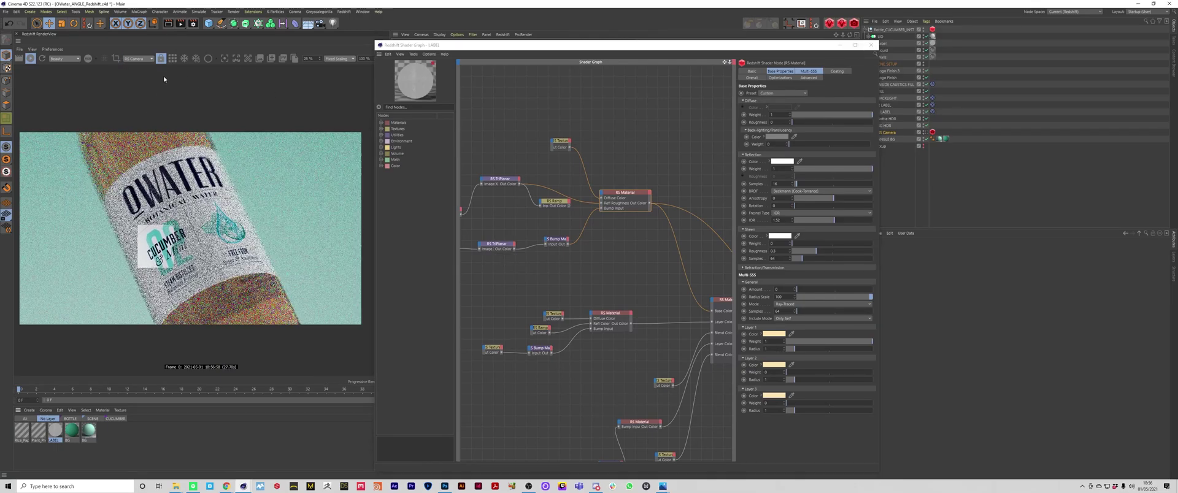
click(496, 180)
key(o)
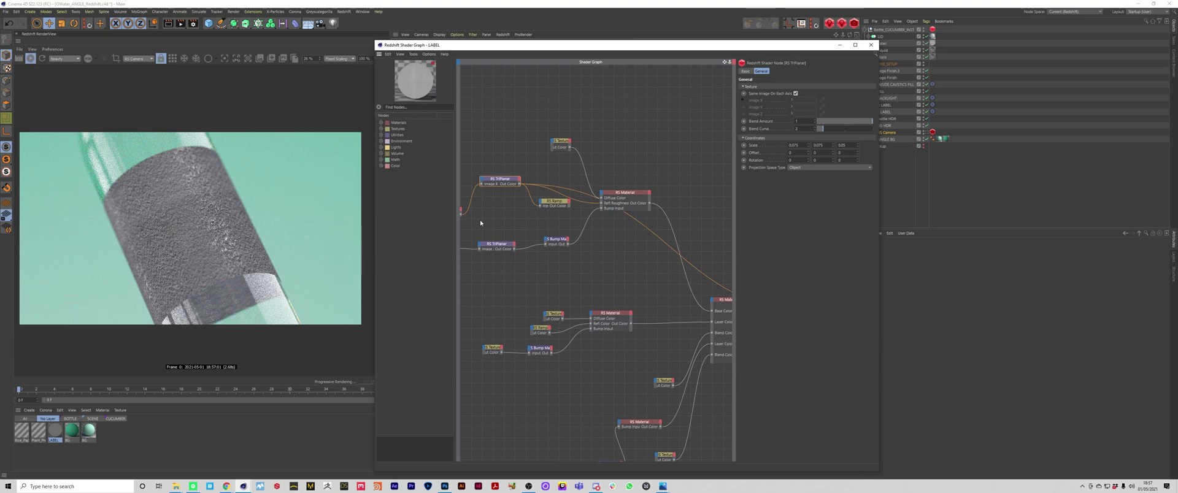
Add a Color Constant node above the TriPlanar node and connect it to the paper material's reflection roughness
double_click(498, 154)
text(color)
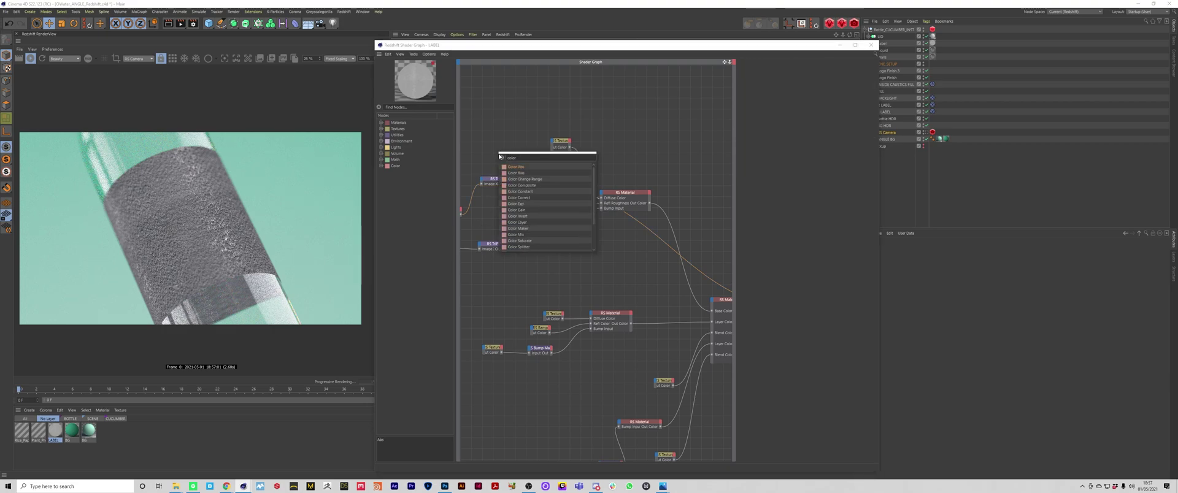
text( con)
key(Return)
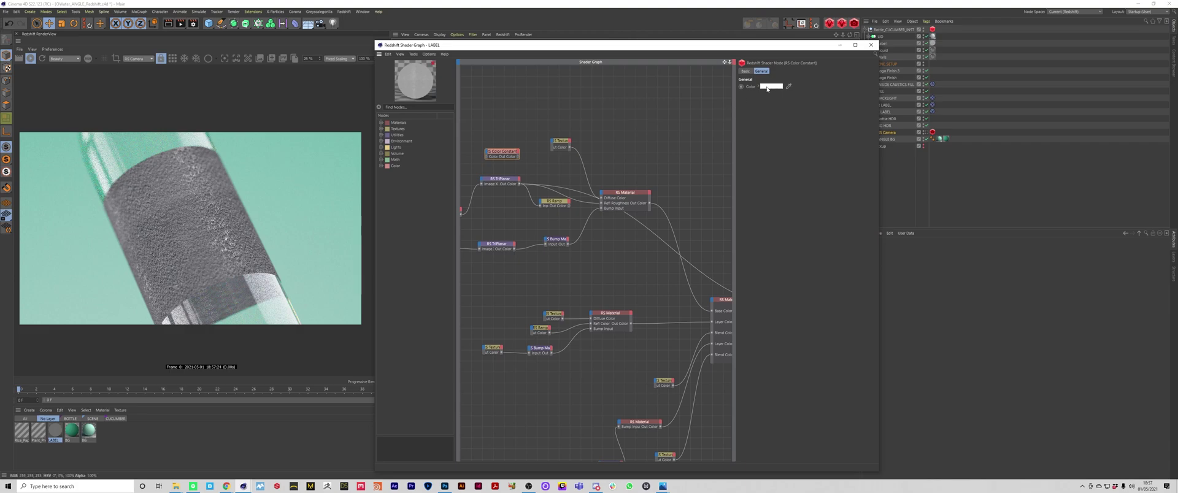
drag(519, 157, 598, 198)
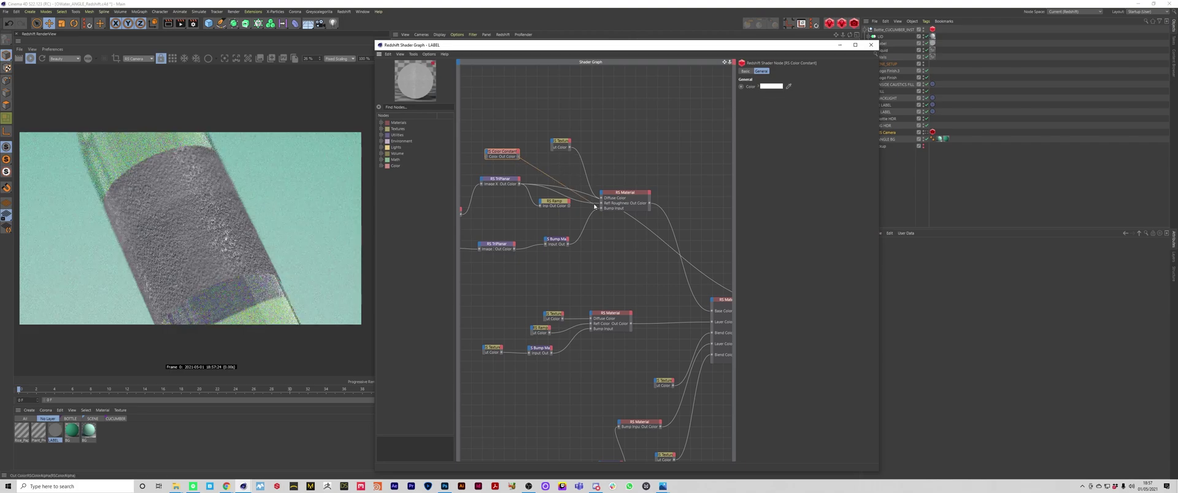
Preview the paper material with the constant roughness in a render region around the "Cucumber & Mint" text
click(618, 198)
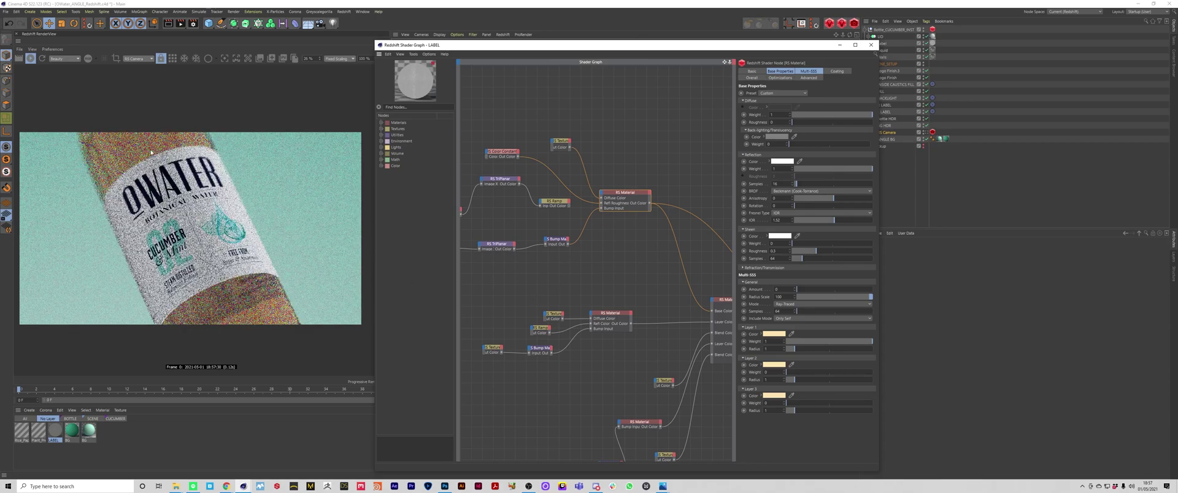
click(116, 59)
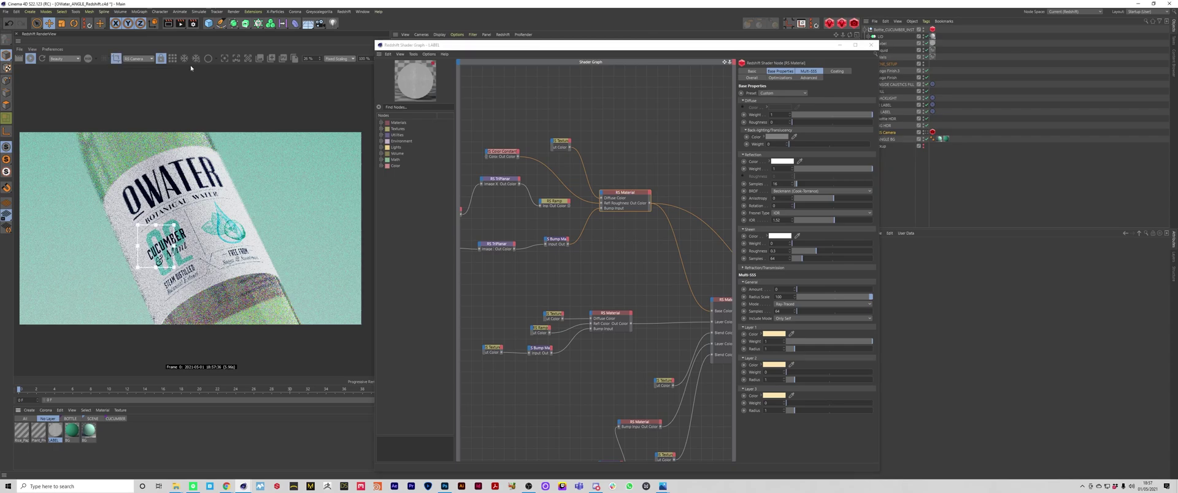
scroll(150, 257, up, 5)
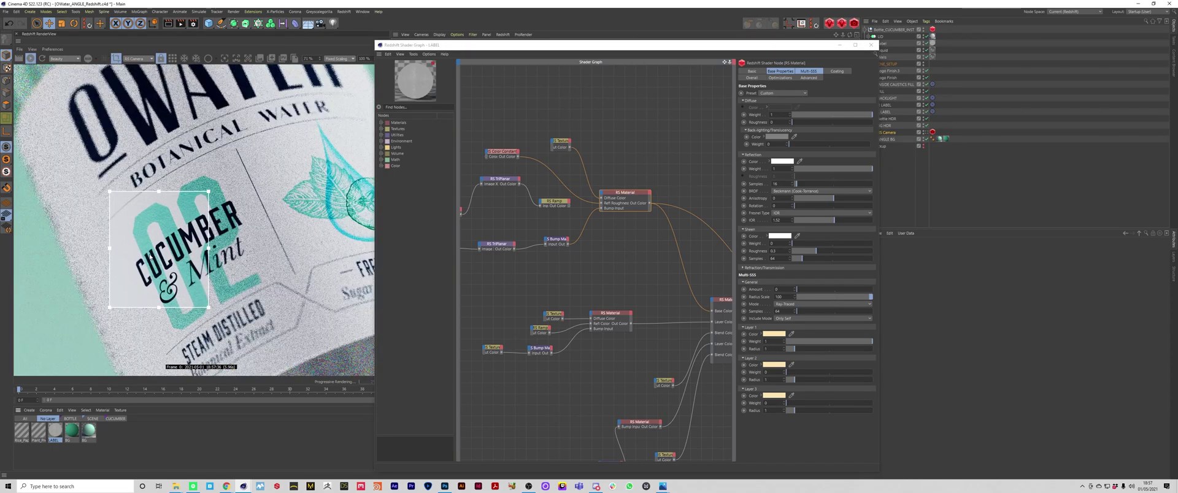
scroll(150, 258, up, 3)
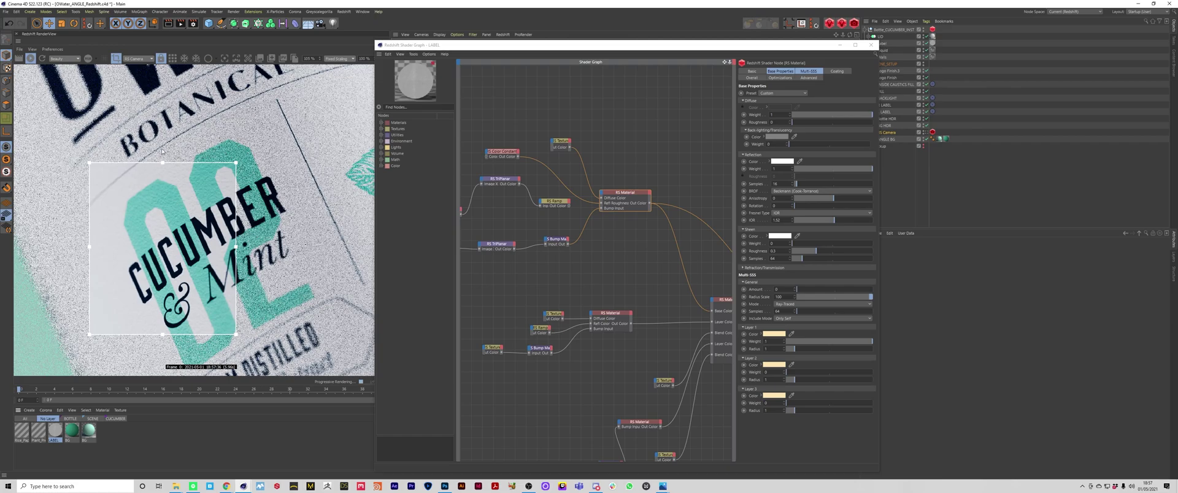
Set the Color Constant node's colour to black
click(564, 240)
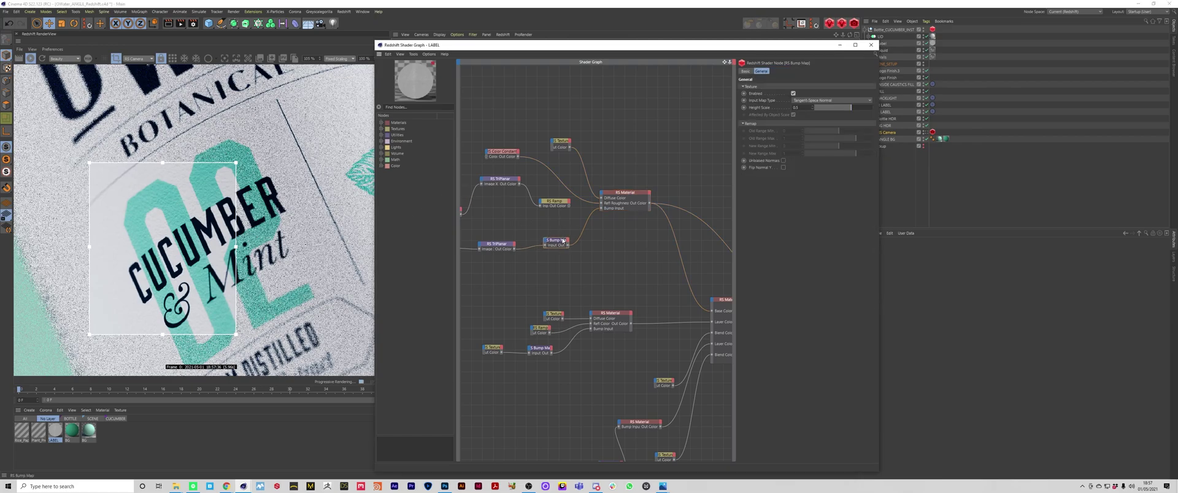
click(515, 155)
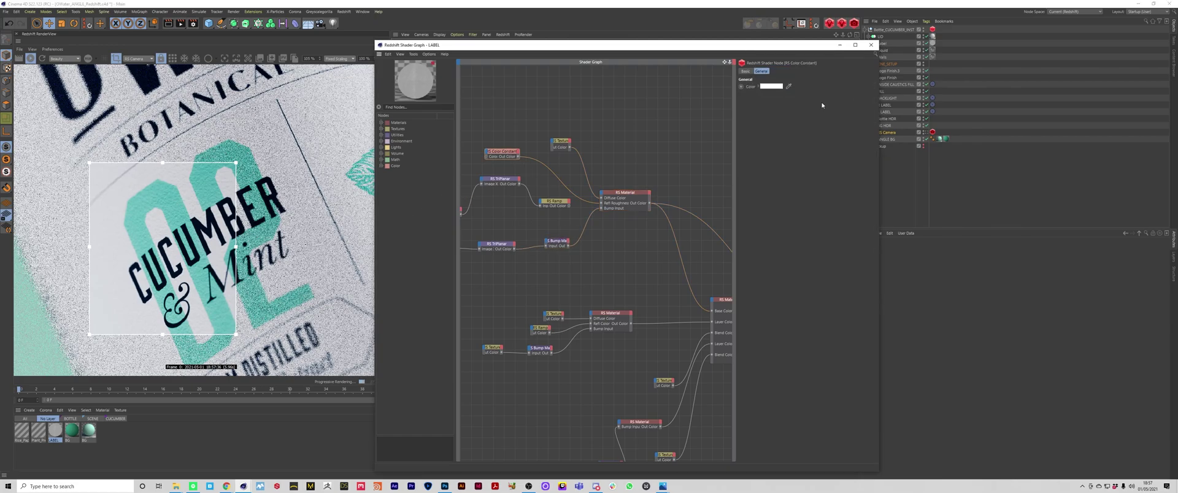
click(776, 88)
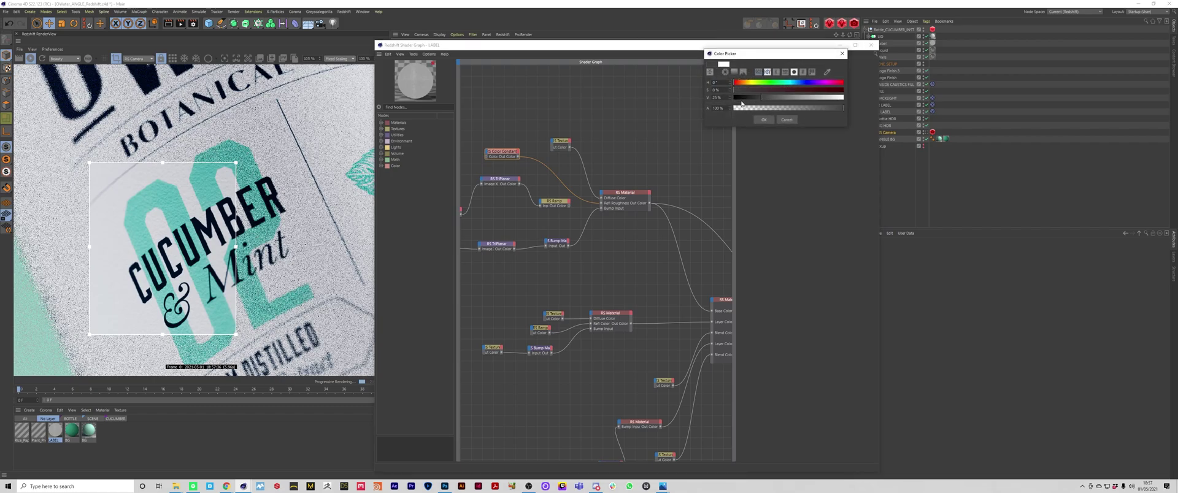
click(764, 120)
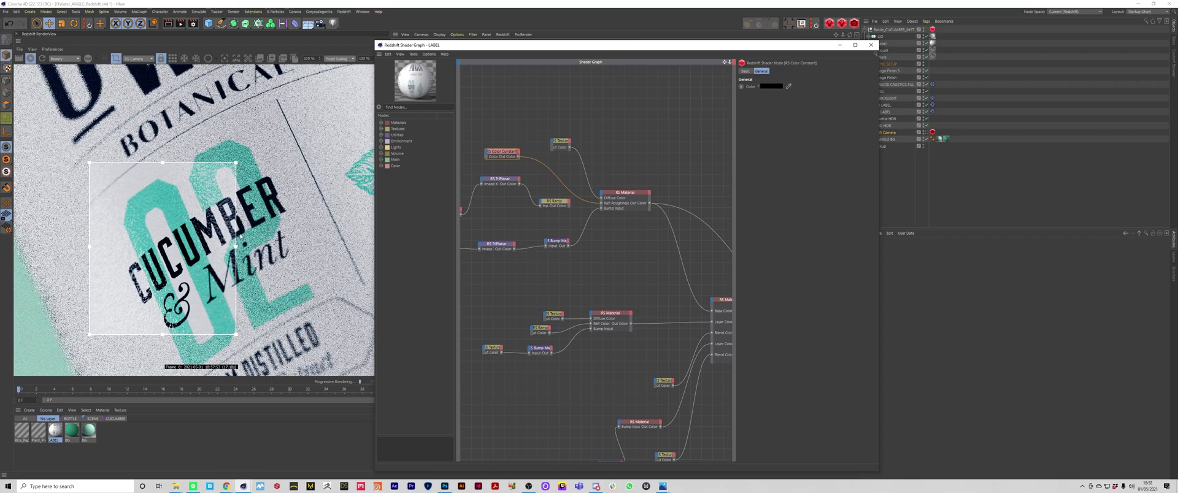
Preview the TriPlanar node and the ramp on the output in turn, and select the ramp's white knot
click(509, 180)
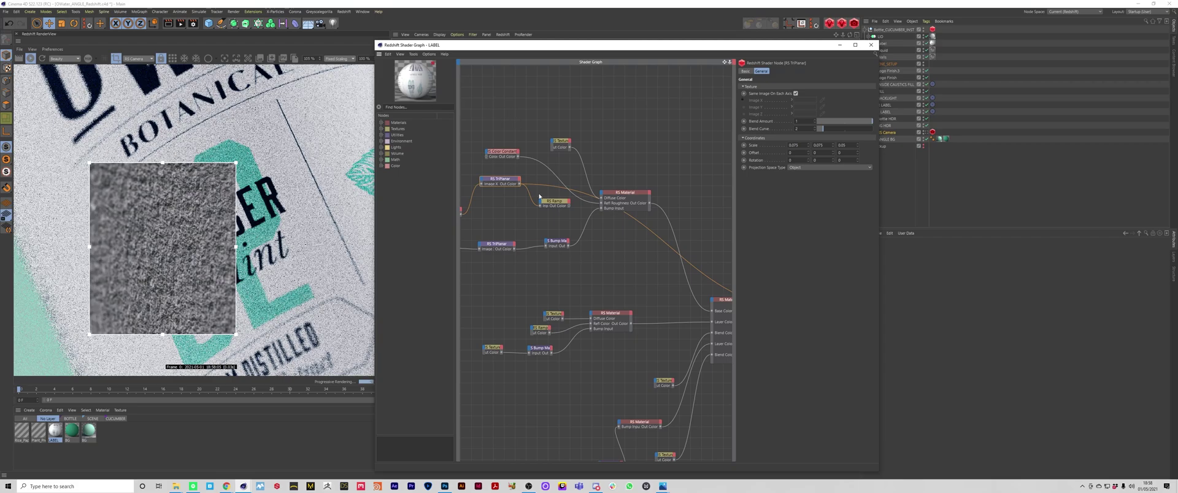
drag(555, 199, 557, 198)
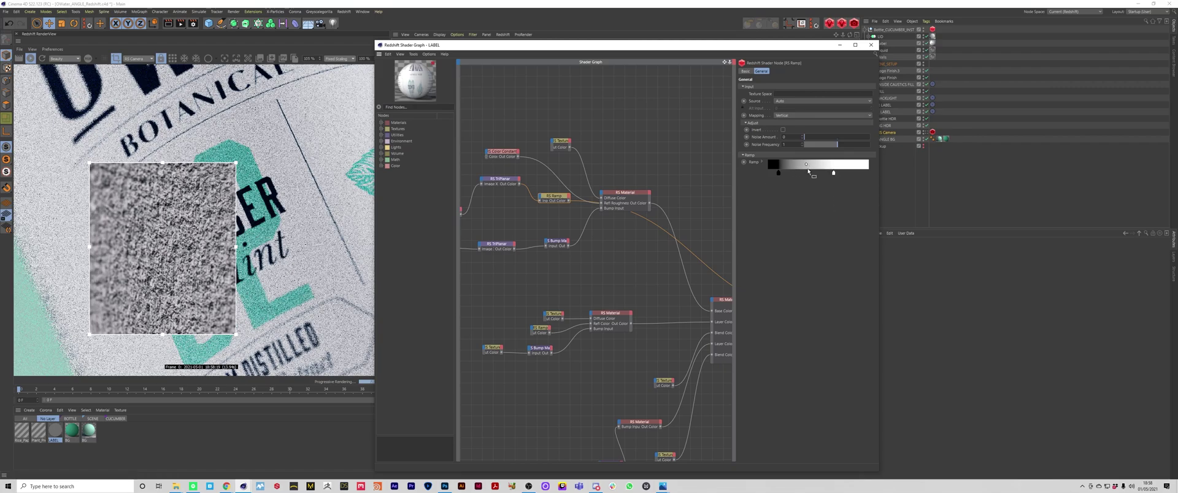
click(833, 174)
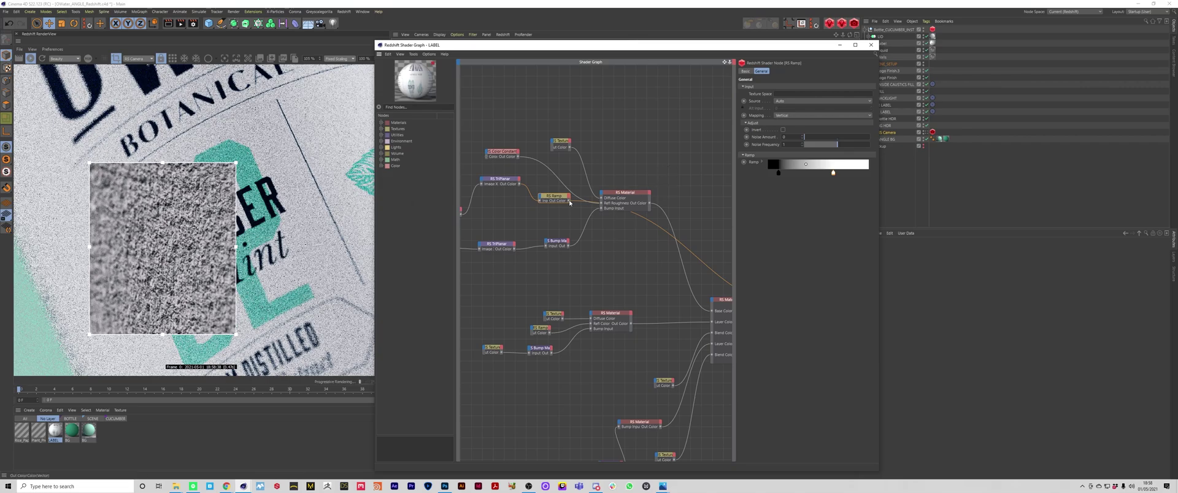
Connect the ramp to the paper material's reflection roughness in place of the Color Constant, and preview the material
click(613, 199)
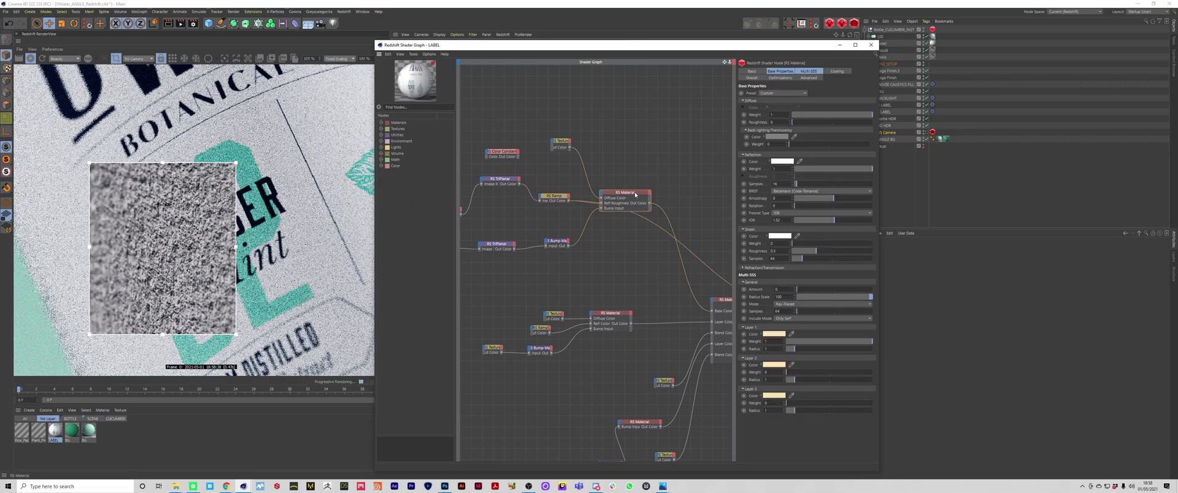
scroll(574, 219, down, 2)
scroll(575, 219, down, 3)
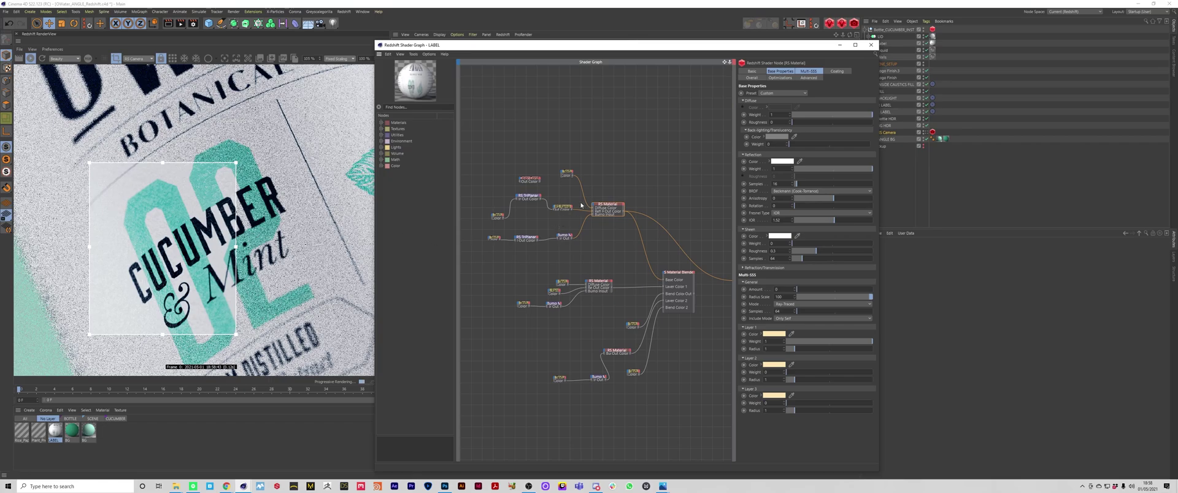
click(562, 208)
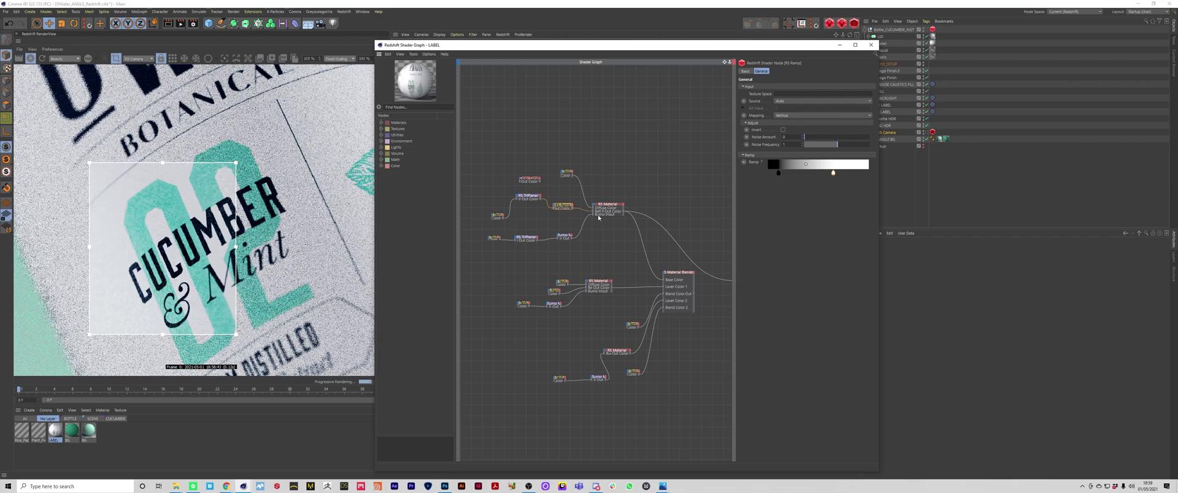
Preview the paper normal texture and its connected TriPlanar node on the output in turn
click(833, 173)
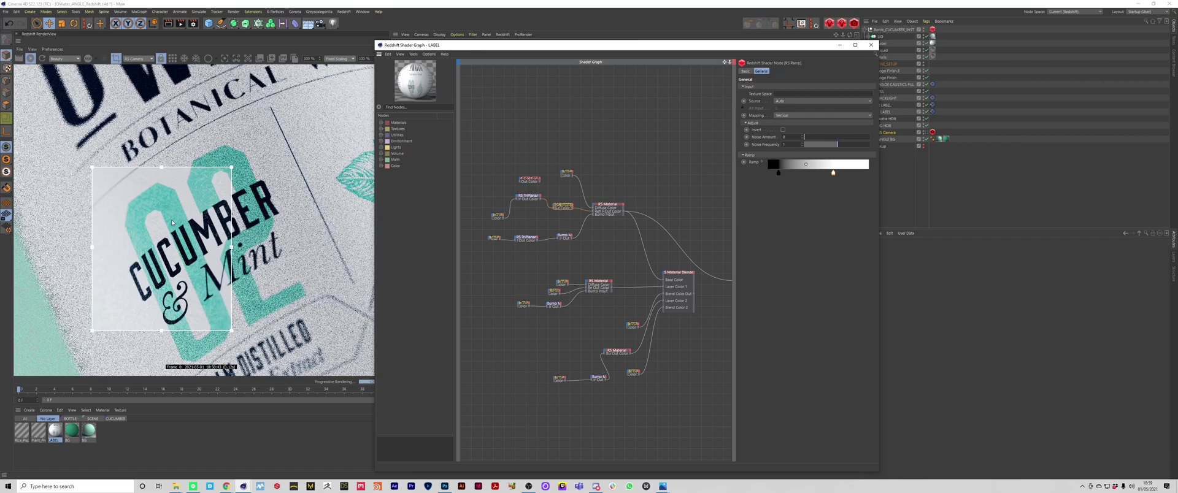
scroll(536, 243, up, 2)
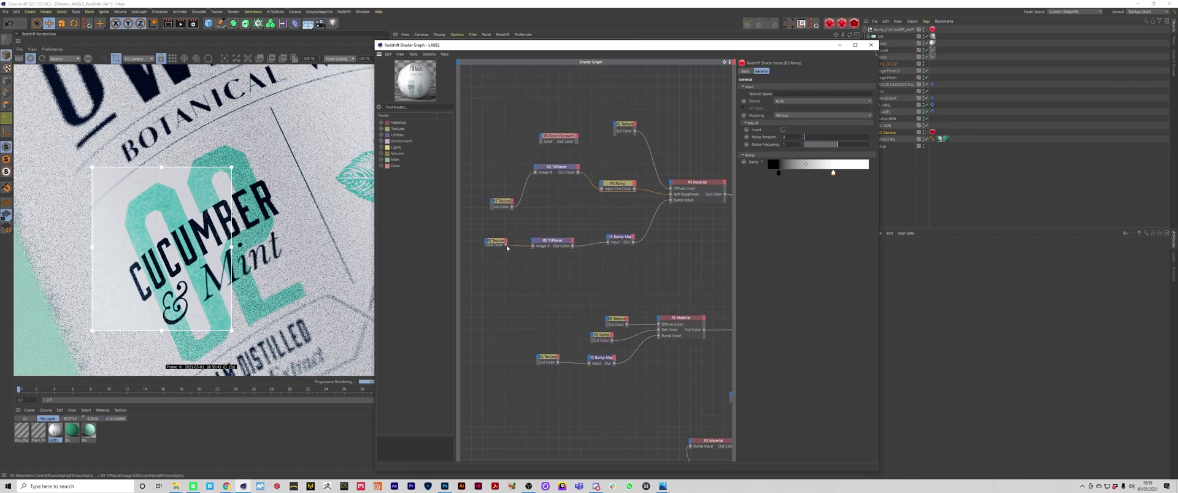
click(551, 269)
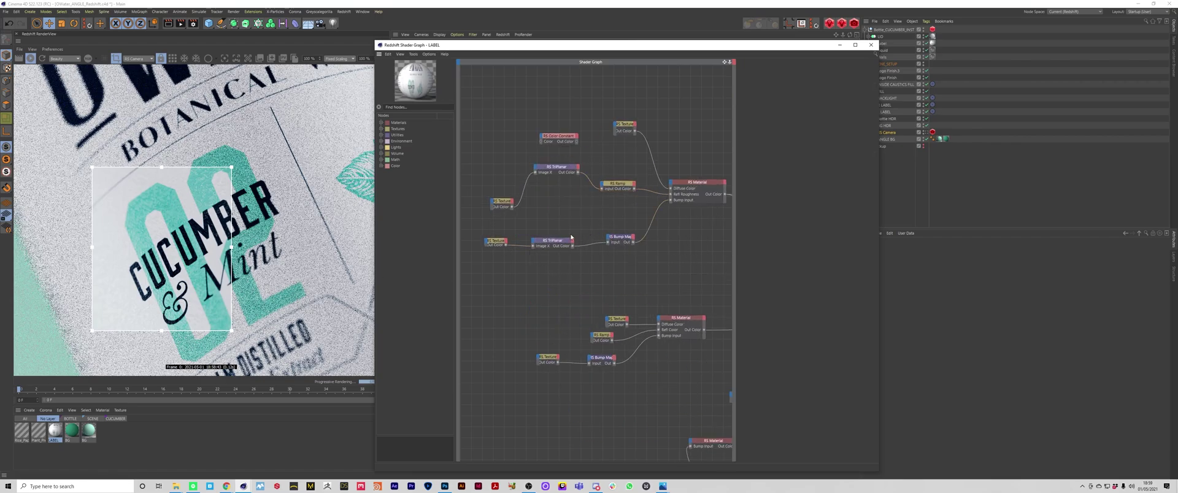
drag(494, 241, 494, 244)
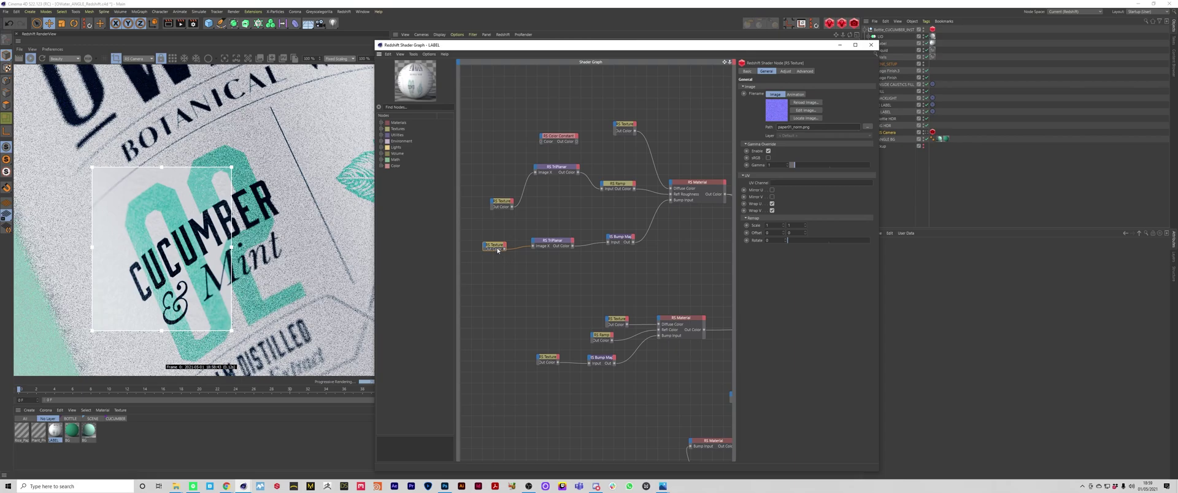
key(o)
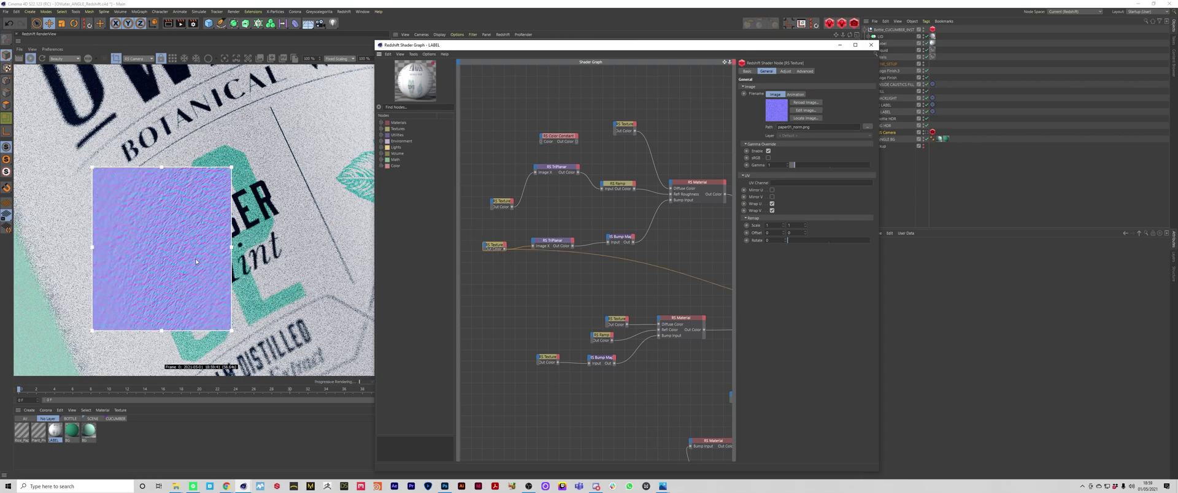
click(558, 246)
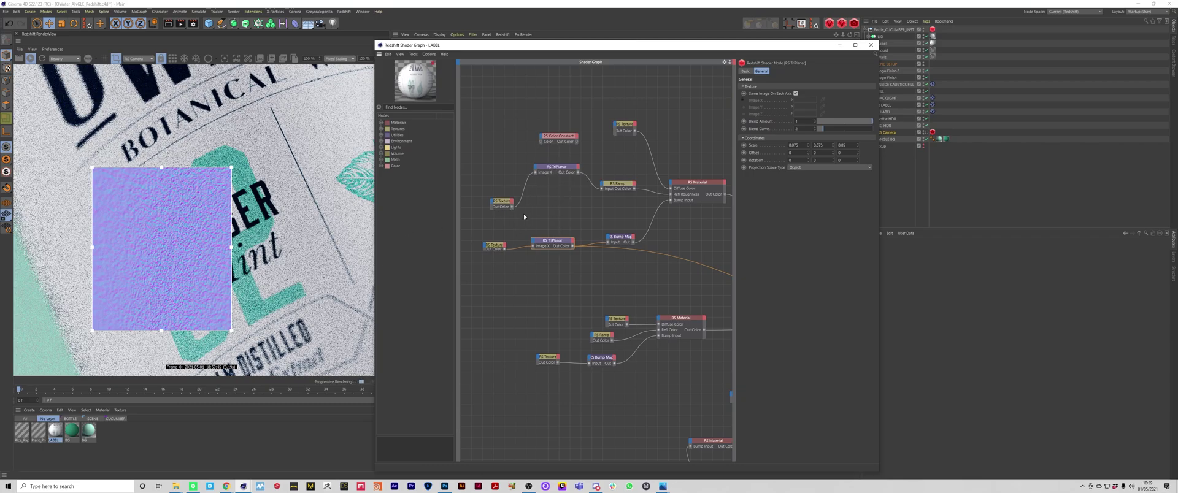
Move the Bump Map node closer to its TriPlanar node, and preview the paper material on the output
drag(559, 213, 477, 158)
drag(619, 238, 607, 244)
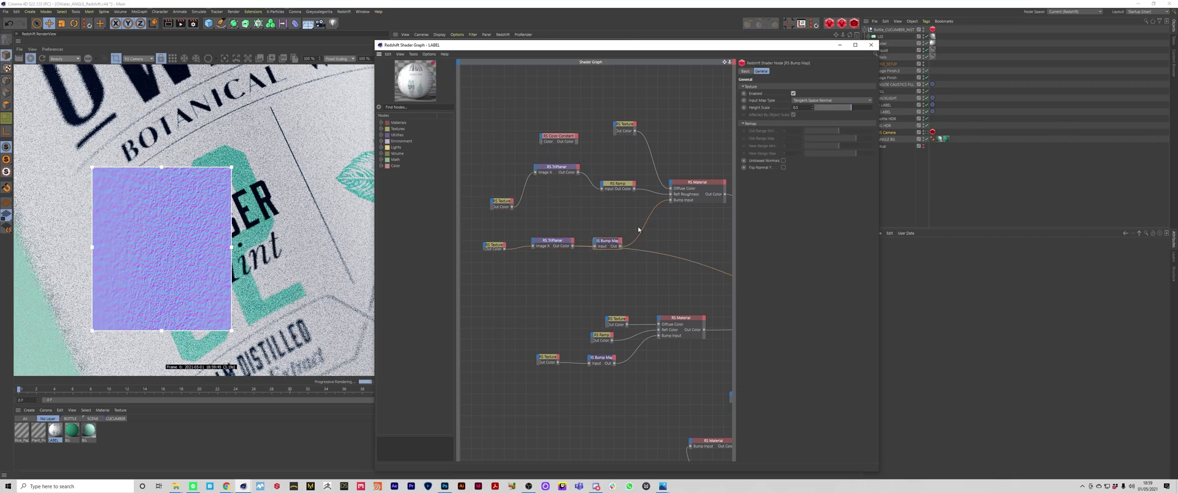
click(687, 200)
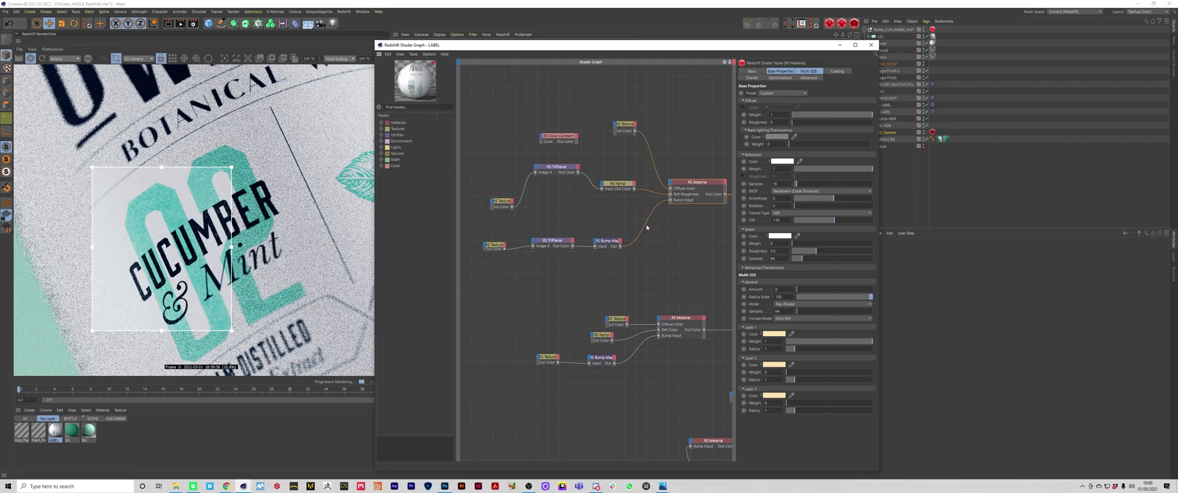
Disconnect the Bump Map from the paper material's bump input to compare the render, and undo the removal
click(710, 259)
click(644, 231)
key(Delete)
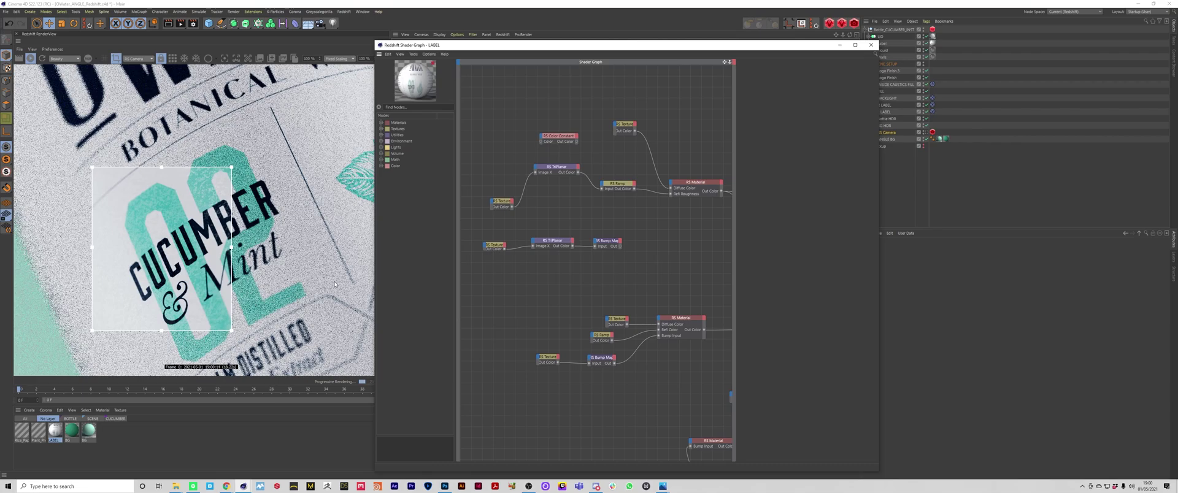
key(ctrl+z)
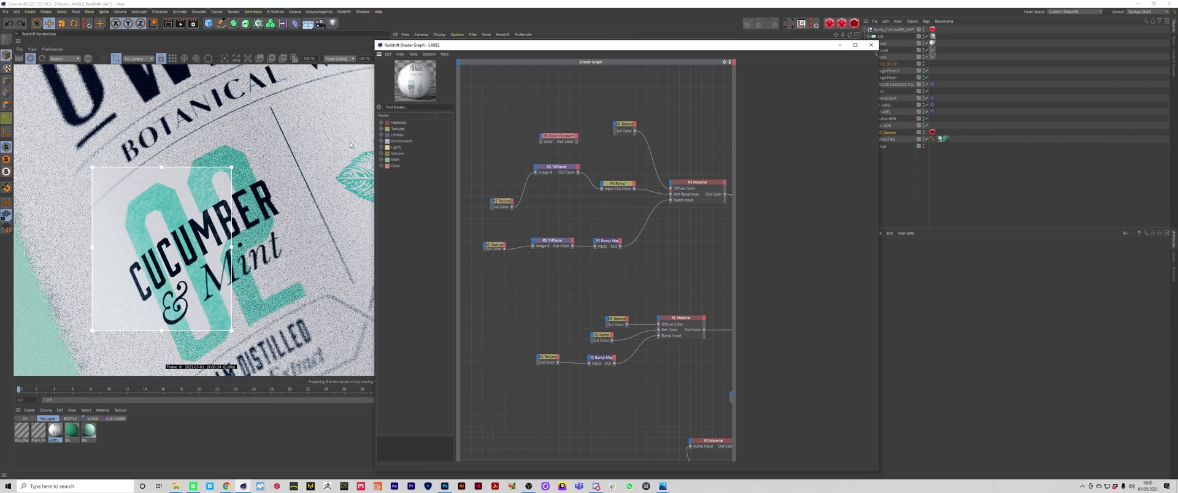
Turn off the render region and fit the render view to the window
click(116, 58)
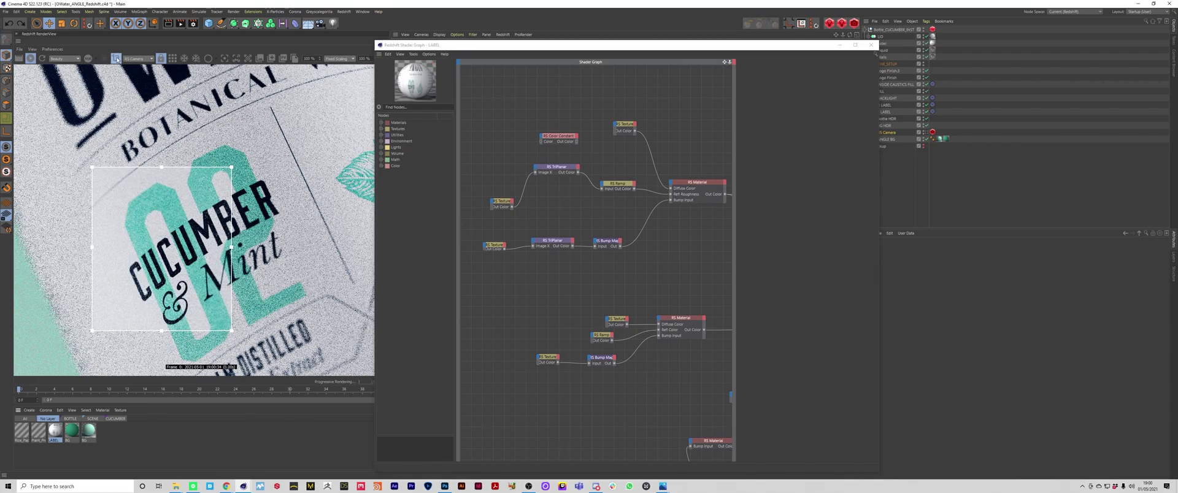
scroll(161, 245, down, 3)
scroll(156, 258, down, 3)
click(341, 59)
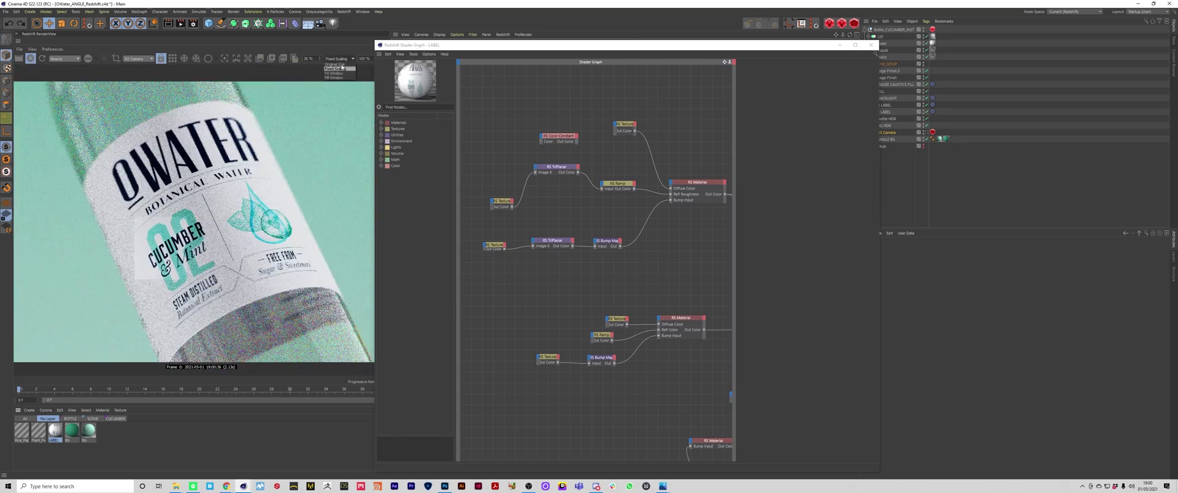
click(341, 70)
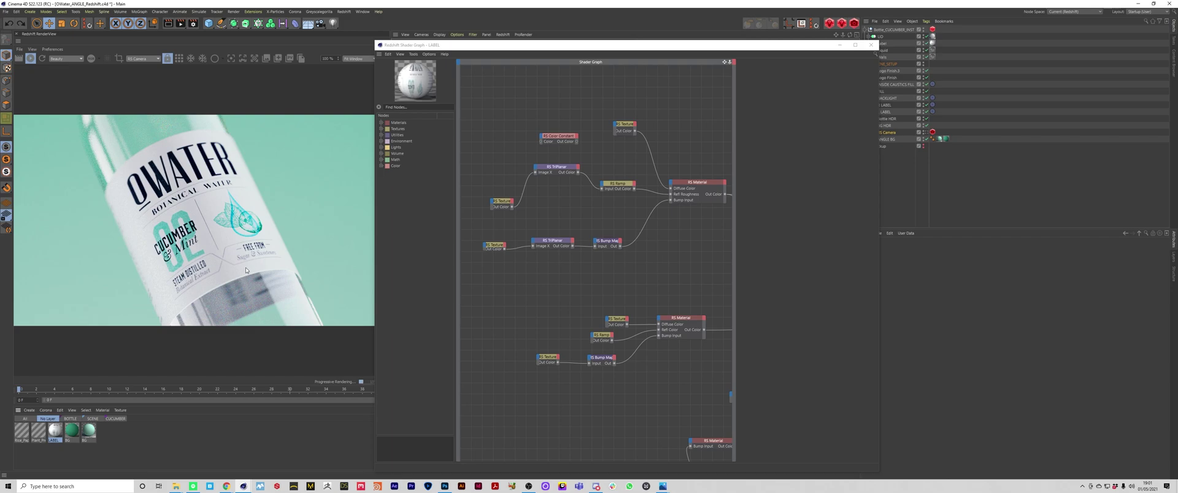
Delete the unused Color Constant node from the shader graph
scroll(560, 279, down, 3)
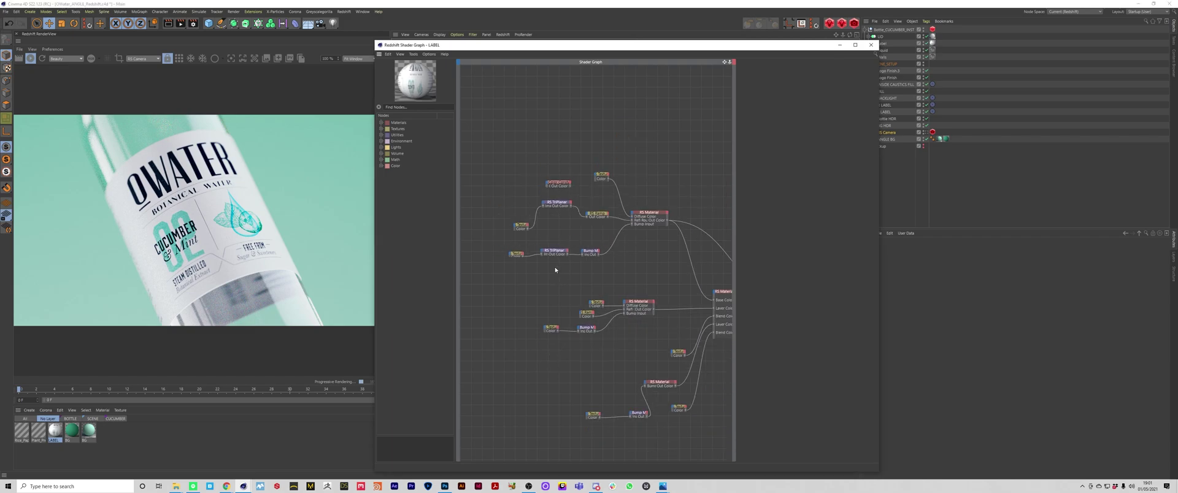
click(563, 185)
key(Delete)
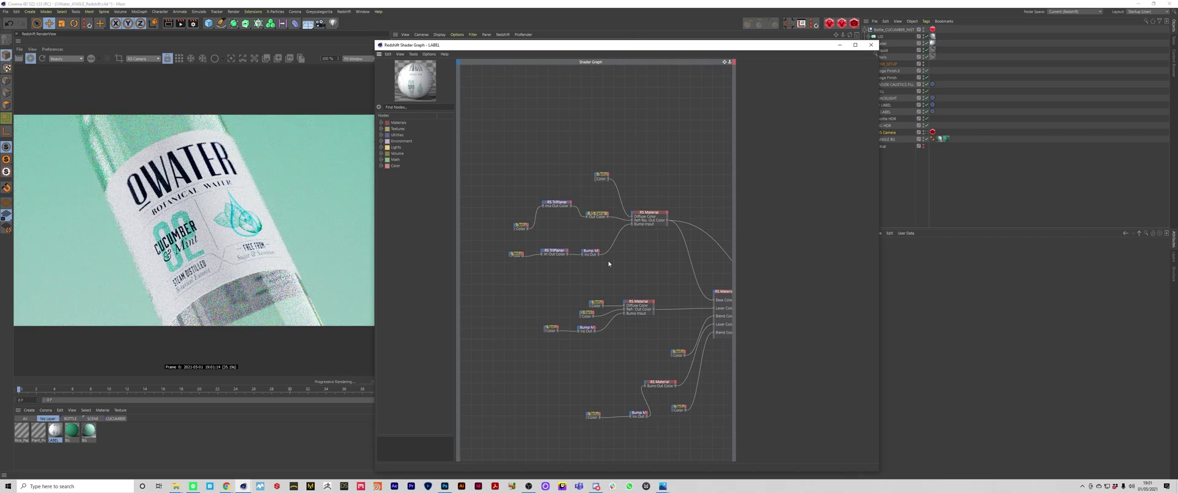
Examine the second material's node group that feeds Layer Color 1 of the Material Blender
scroll(538, 231, down, 5)
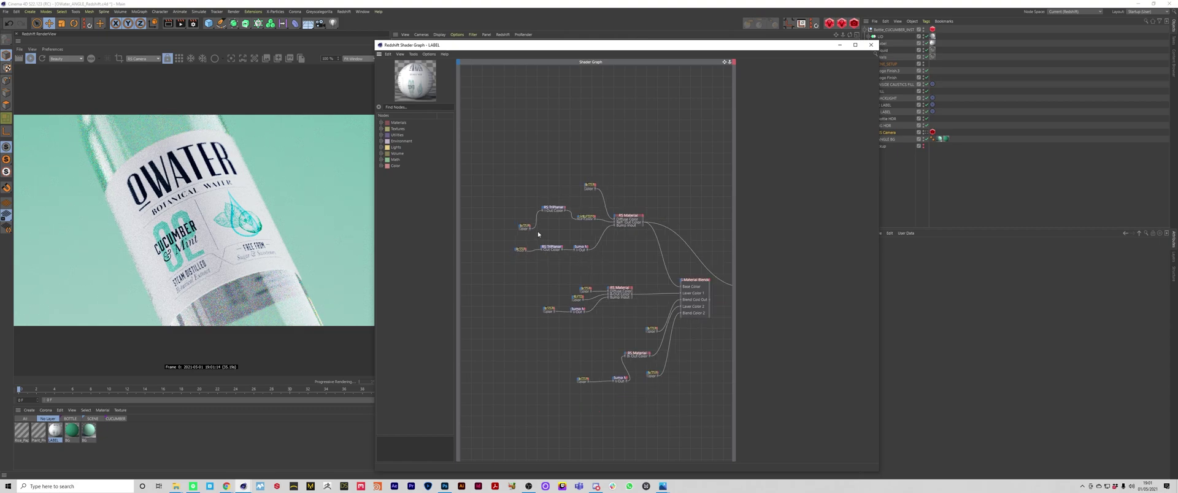
scroll(710, 355, up, 6)
scroll(641, 300, down, 3)
scroll(530, 256, up, 5)
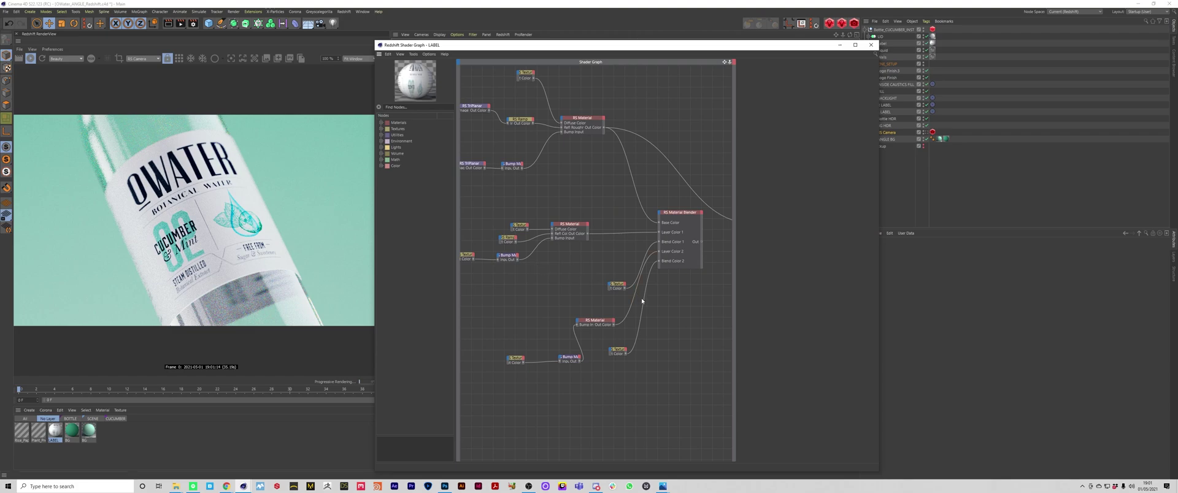
scroll(697, 367, down, 1)
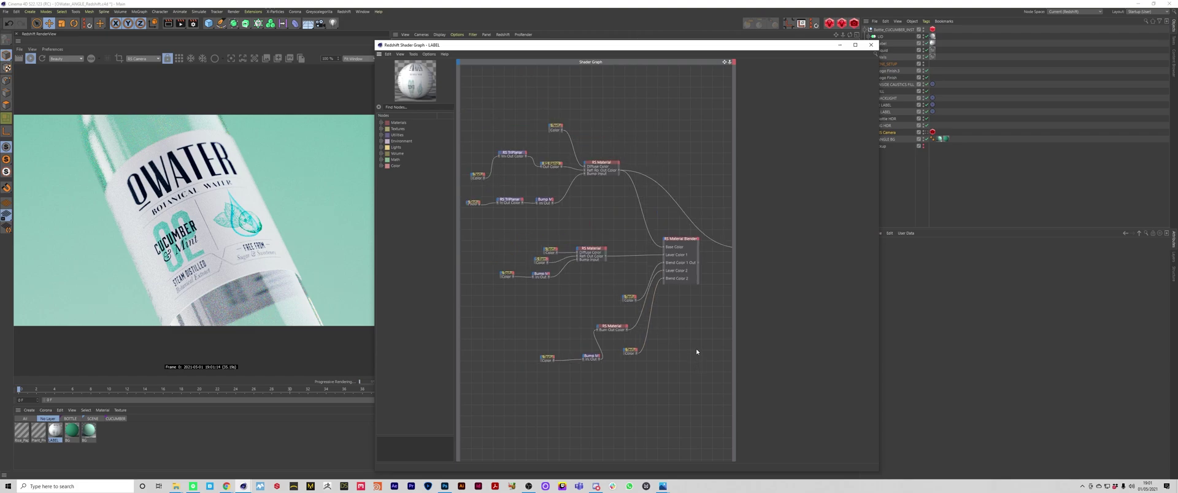
scroll(697, 352, down, 2)
drag(487, 232, 600, 291)
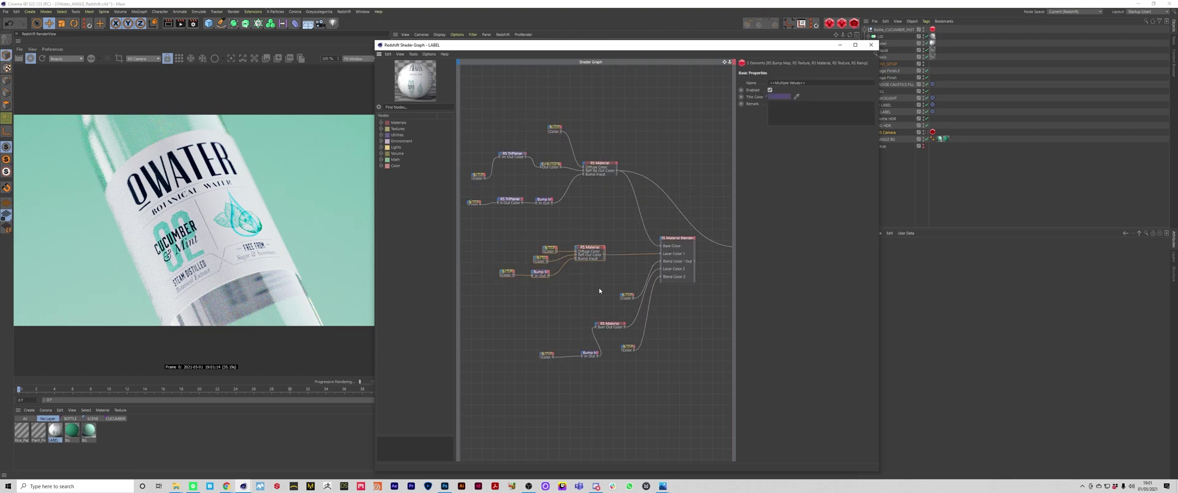
click(599, 291)
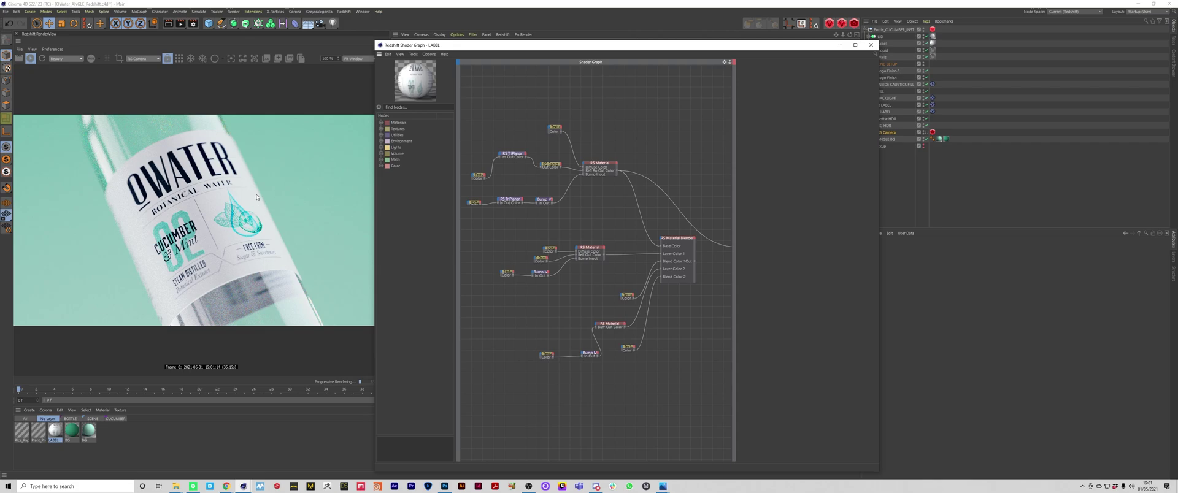
click(589, 248)
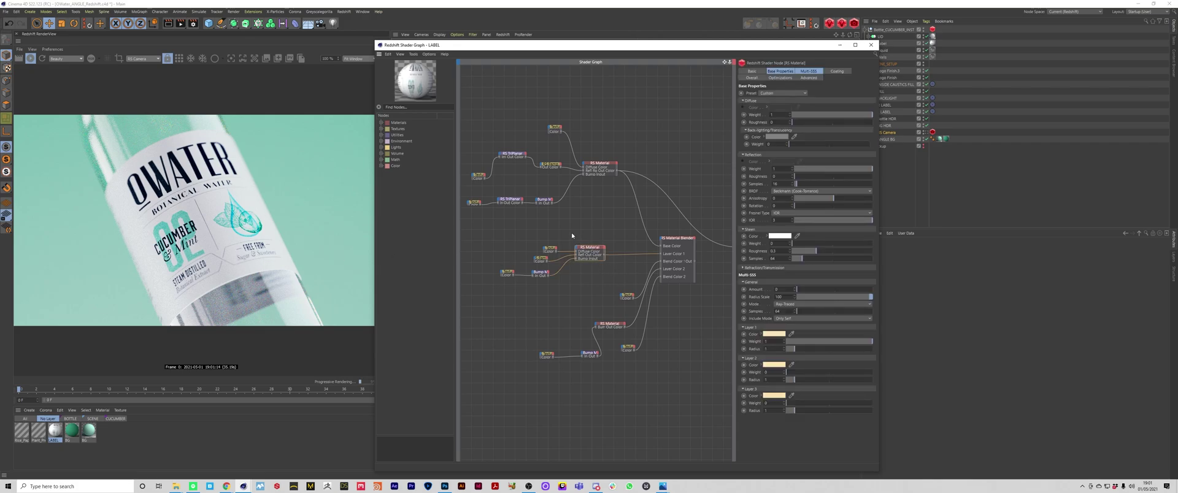
click(579, 237)
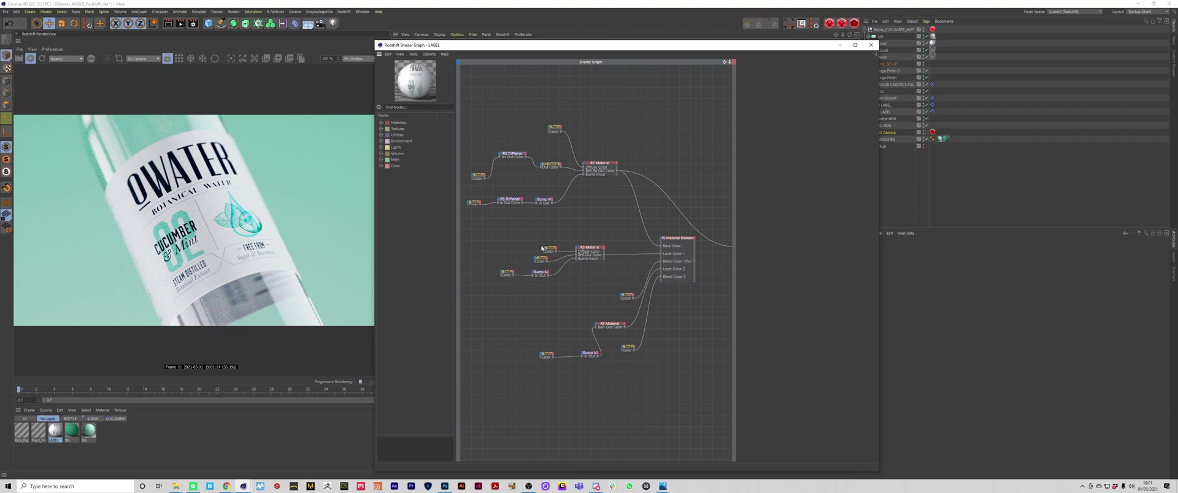
Move the second material's diffuse texture node further above its ramp, and preview the texture on the output
scroll(550, 267, up, 6)
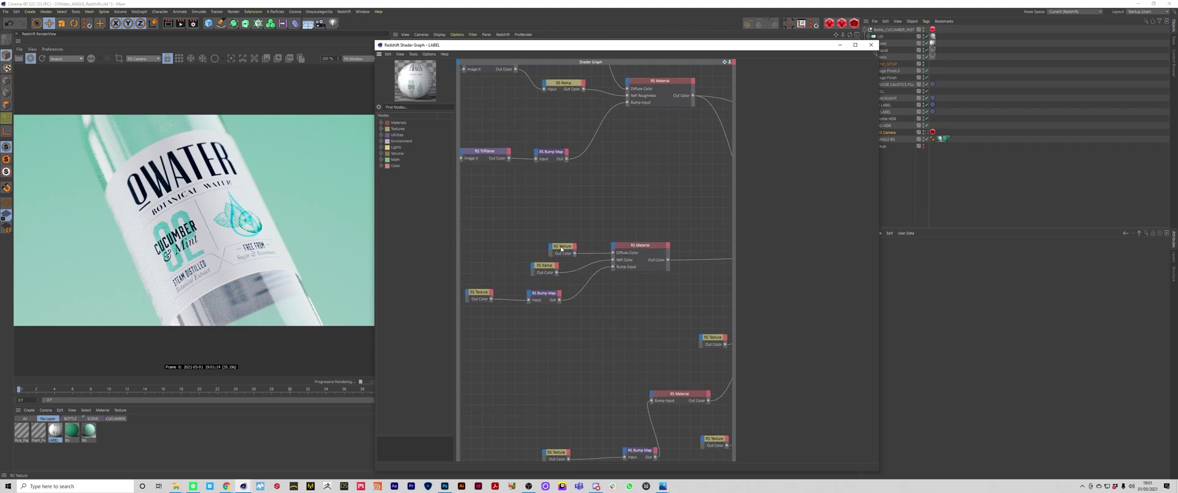
drag(561, 249, 554, 213)
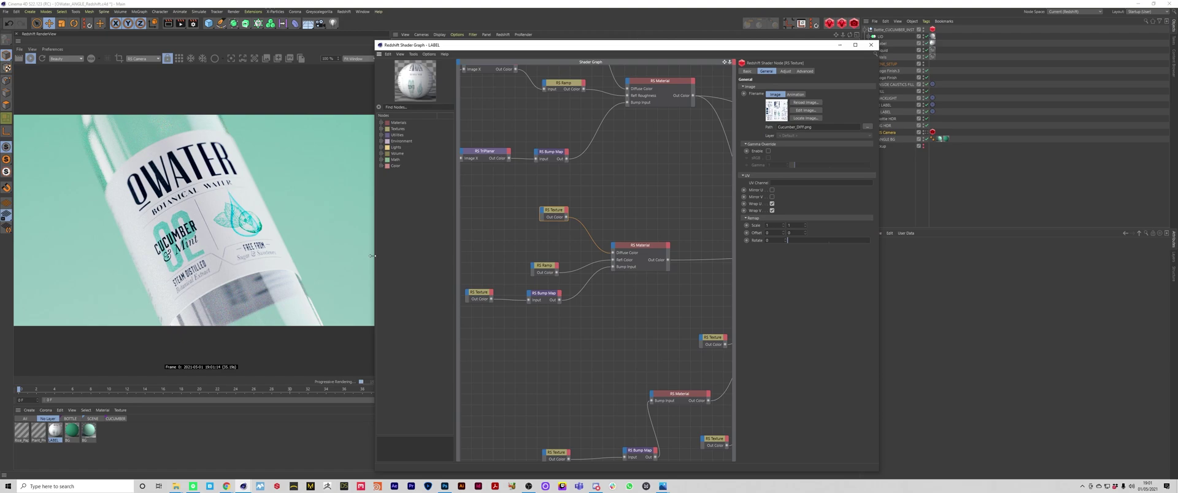
key(ctrl+z)
key(ctrl+z)
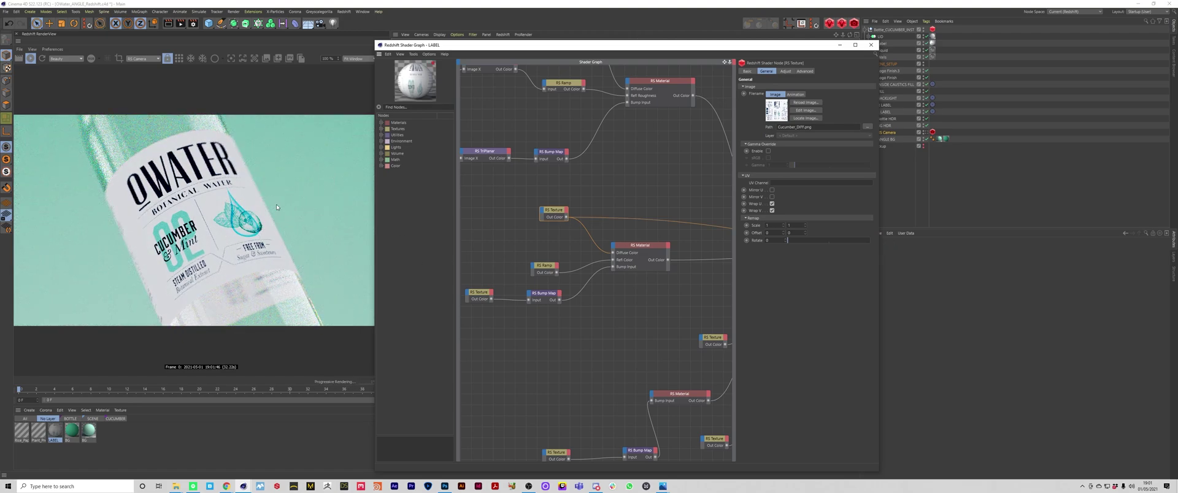
Preview the second material and its droplet normal texture on the output in turn, ending on the material
click(640, 245)
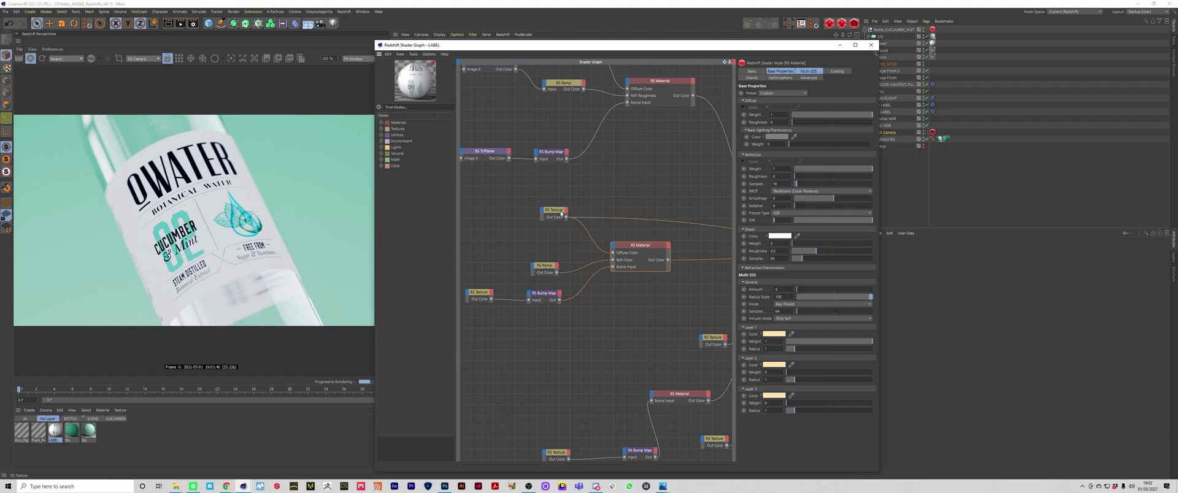
drag(560, 214, 548, 223)
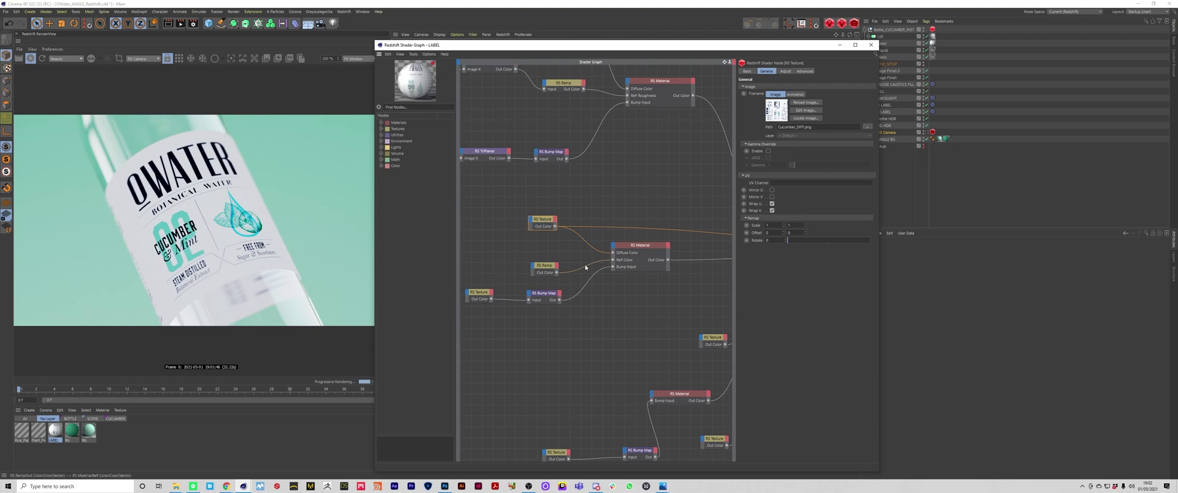
click(481, 294)
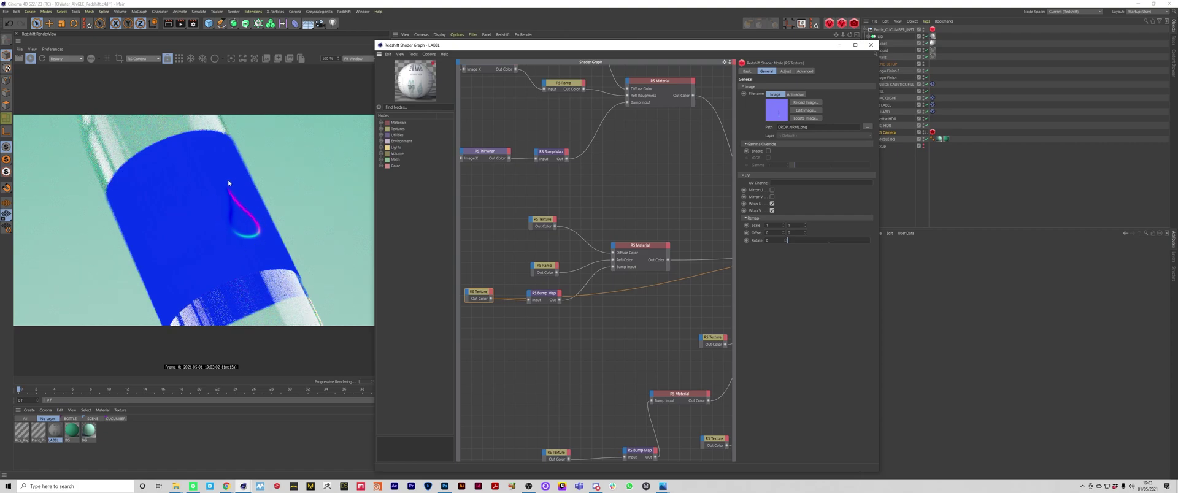
click(645, 267)
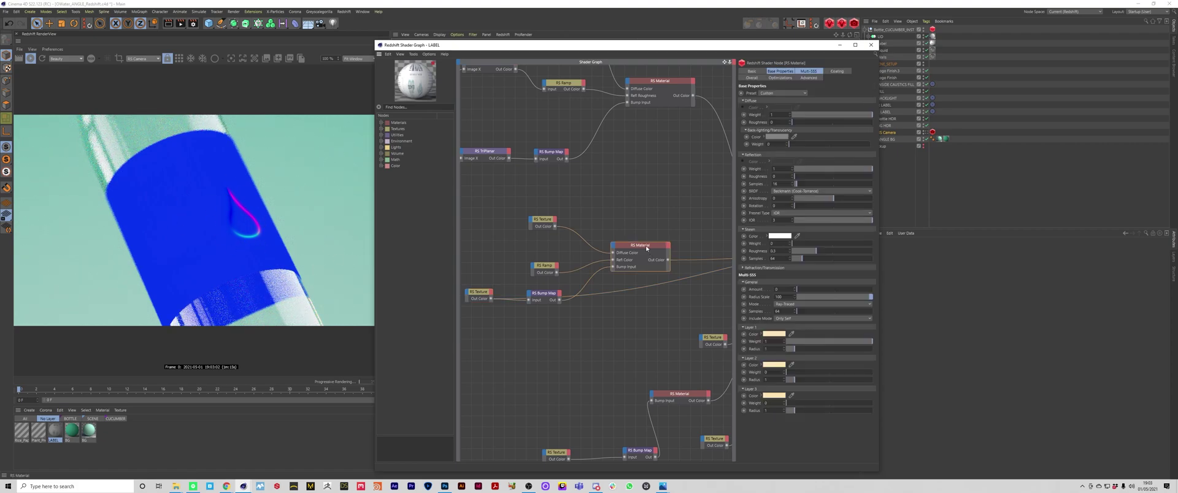
Preview the Material Blender node on the output to see the combined label material
scroll(588, 282, down, 3)
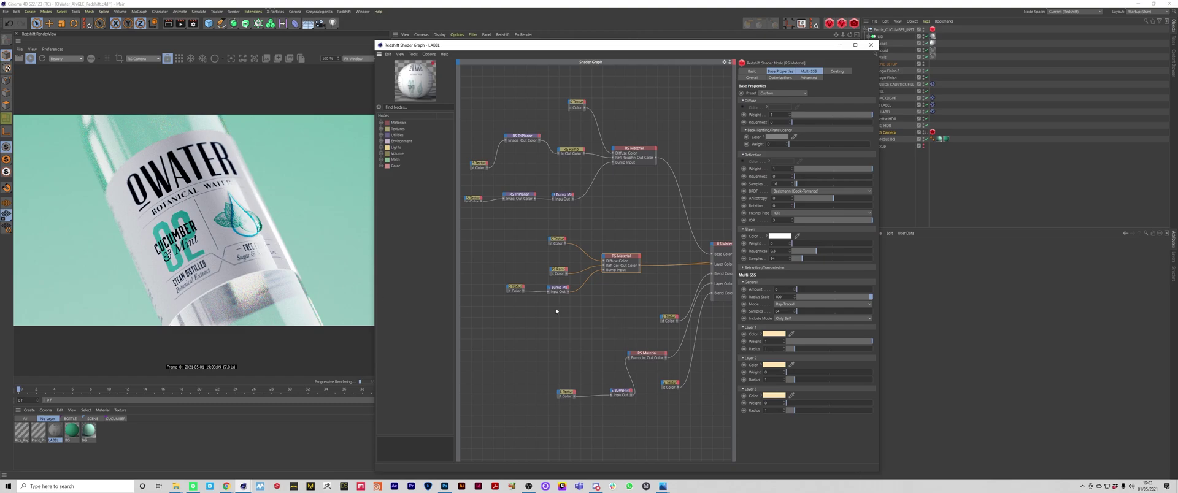
scroll(556, 311, down, 5)
scroll(687, 296, up, 4)
scroll(692, 310, down, 3)
scroll(586, 303, up, 2)
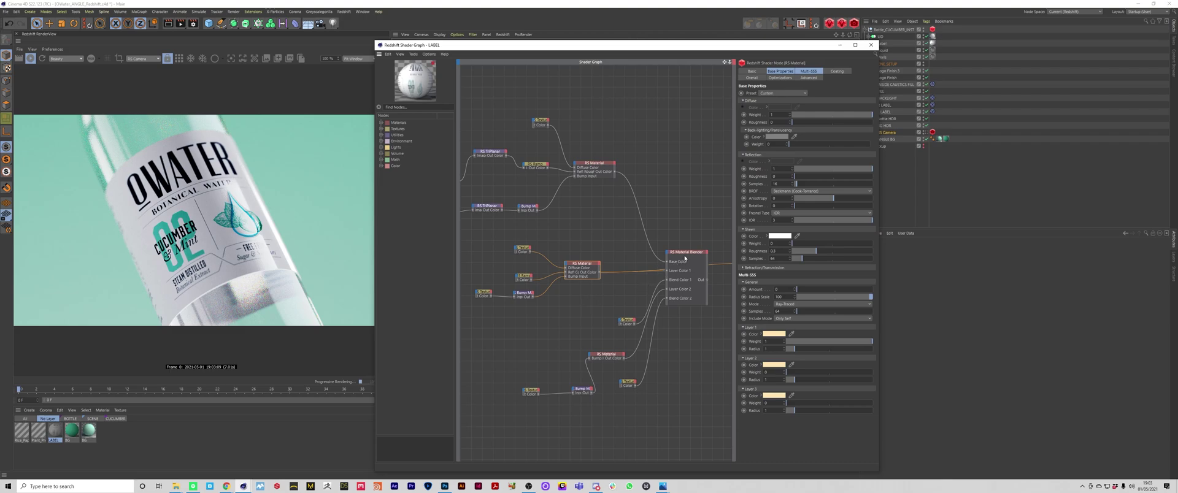
click(685, 258)
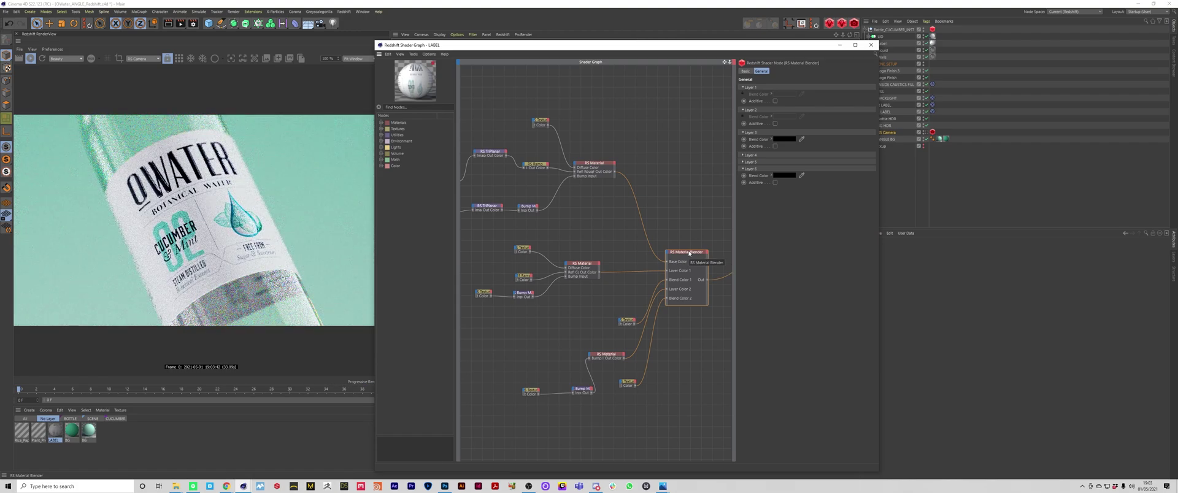
Inspect the blender's base and first layer materials, then move the DROP_ALPHA.png blend texture closer to them and preview it
click(593, 164)
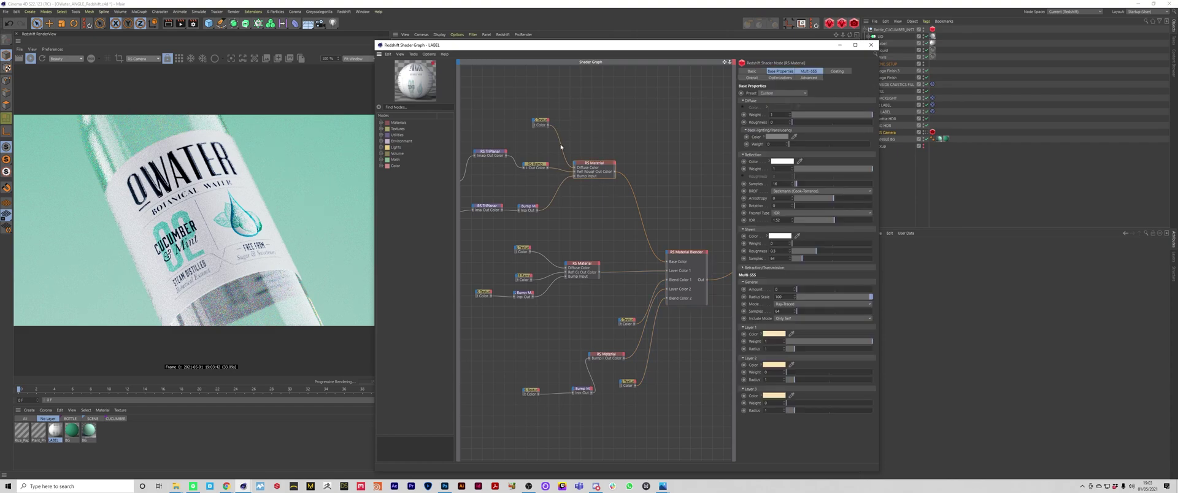
drag(591, 247, 538, 312)
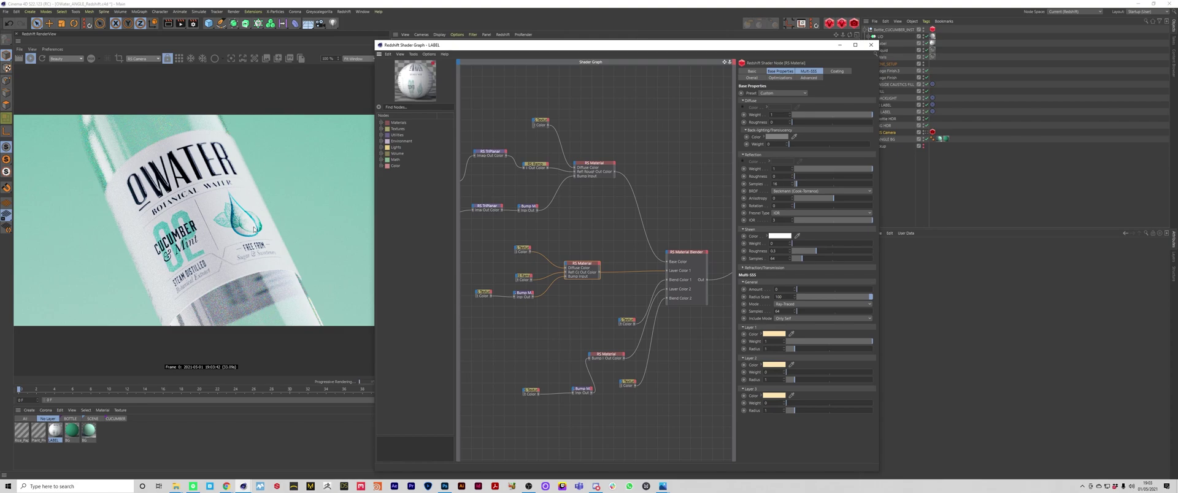
drag(629, 322, 666, 289)
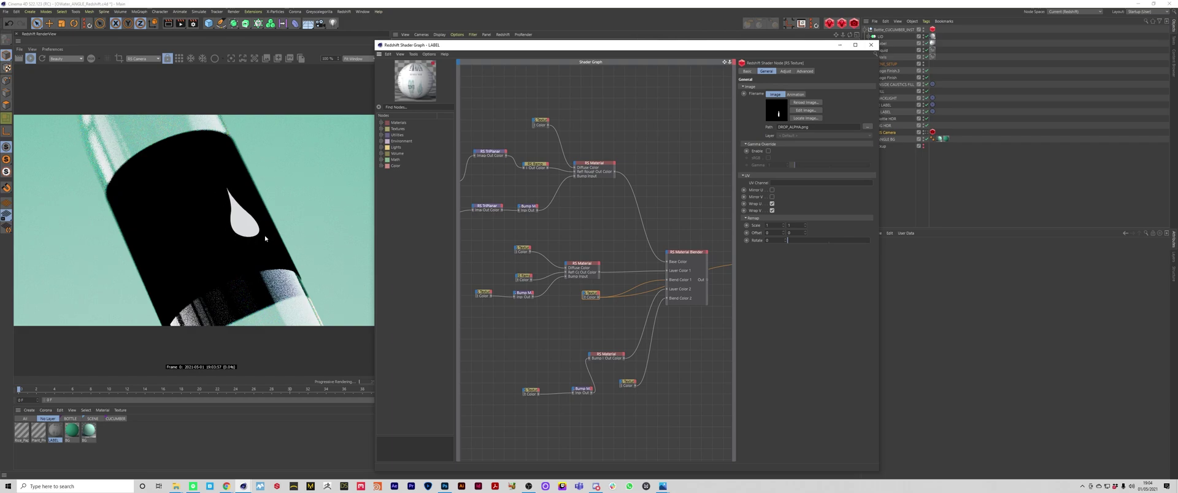
Move the blender's first layer material node slightly up, closer to level with the Material Blender
click(570, 264)
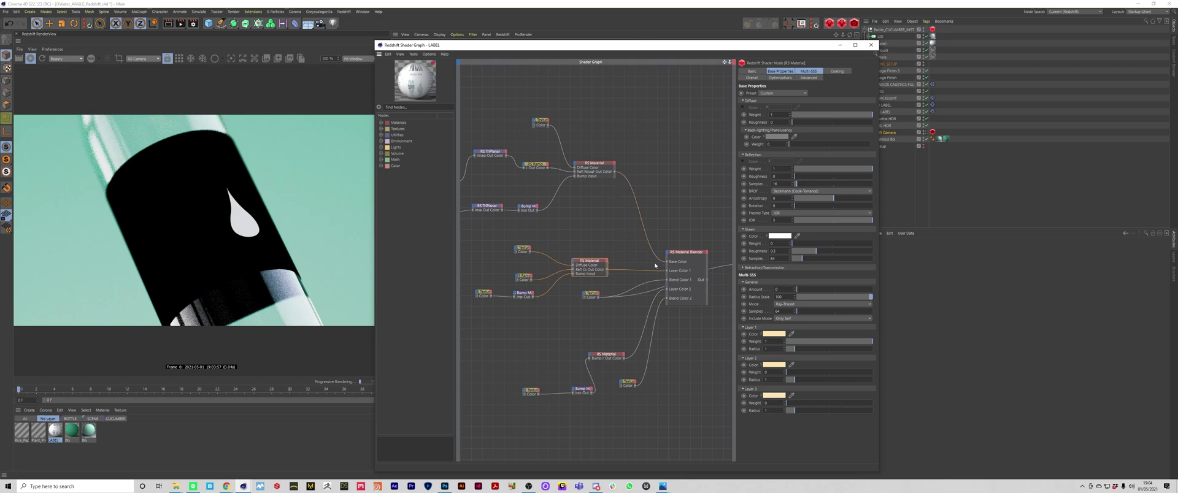
drag(605, 267, 594, 259)
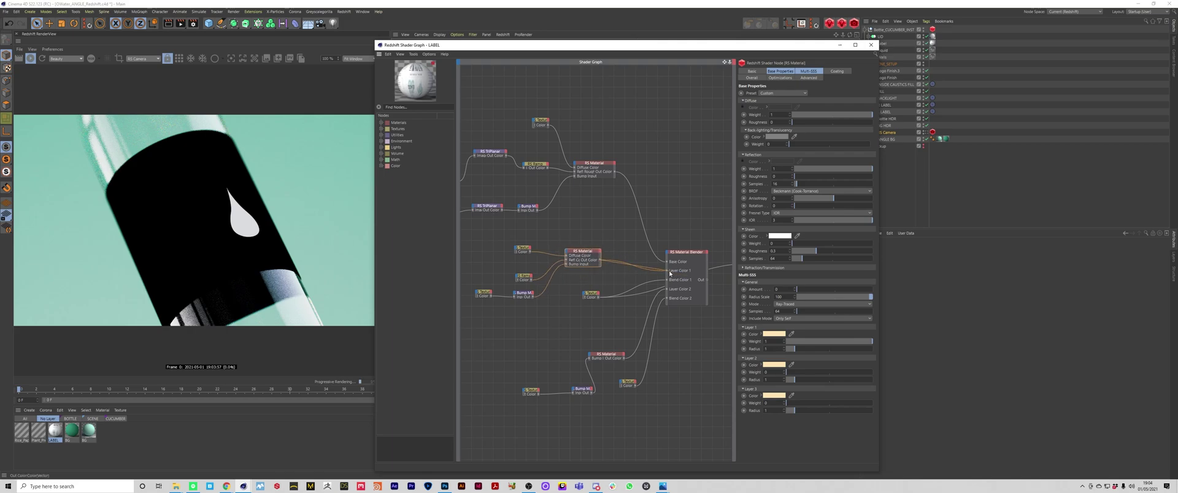
click(661, 320)
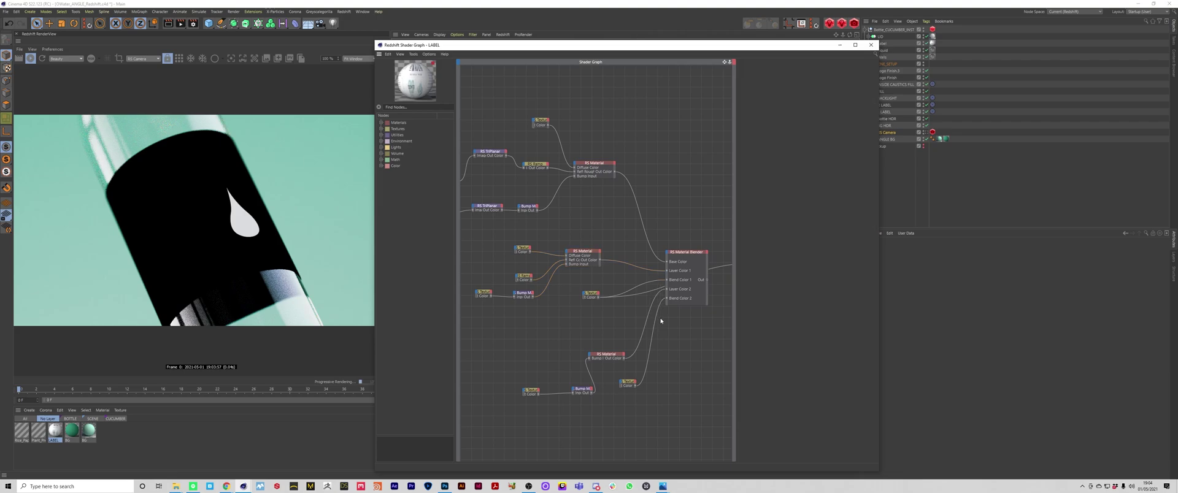
Disconnect the Blend Color 1, Layer Color 2 and Blend Color 2 inputs from the Material Blender, and preview the blender on the output
click(633, 288)
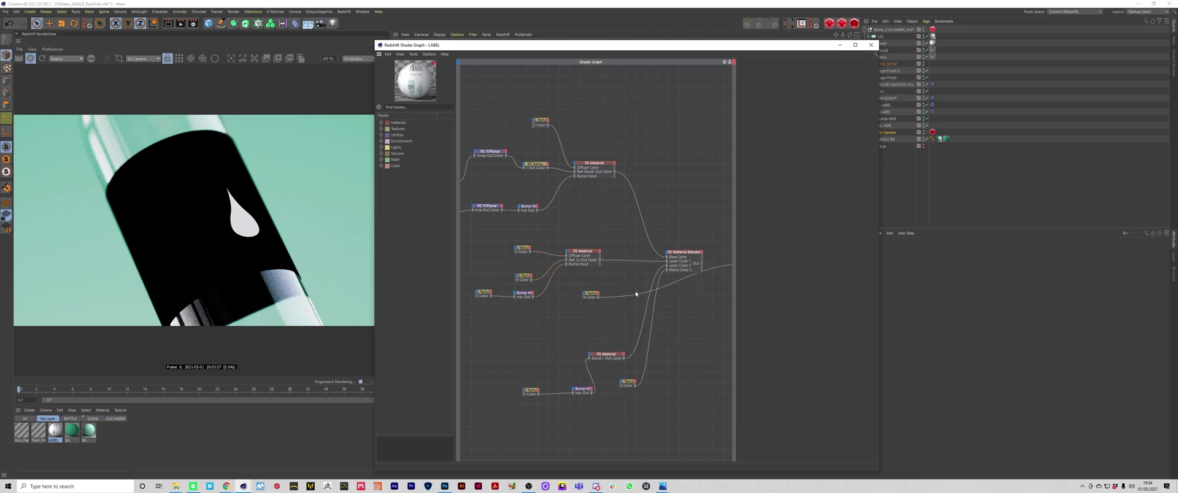
click(637, 293)
click(647, 298)
click(654, 300)
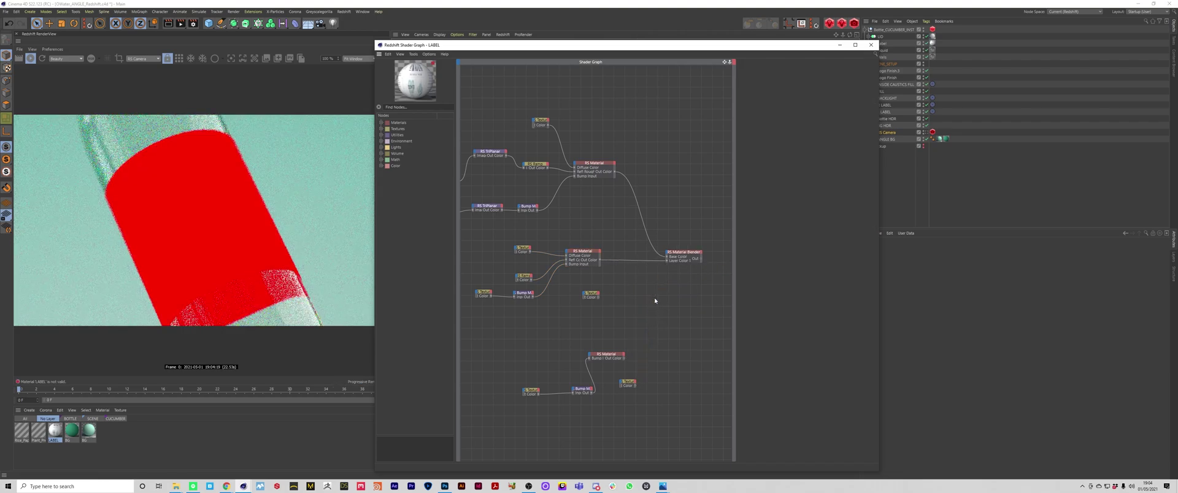
click(682, 256)
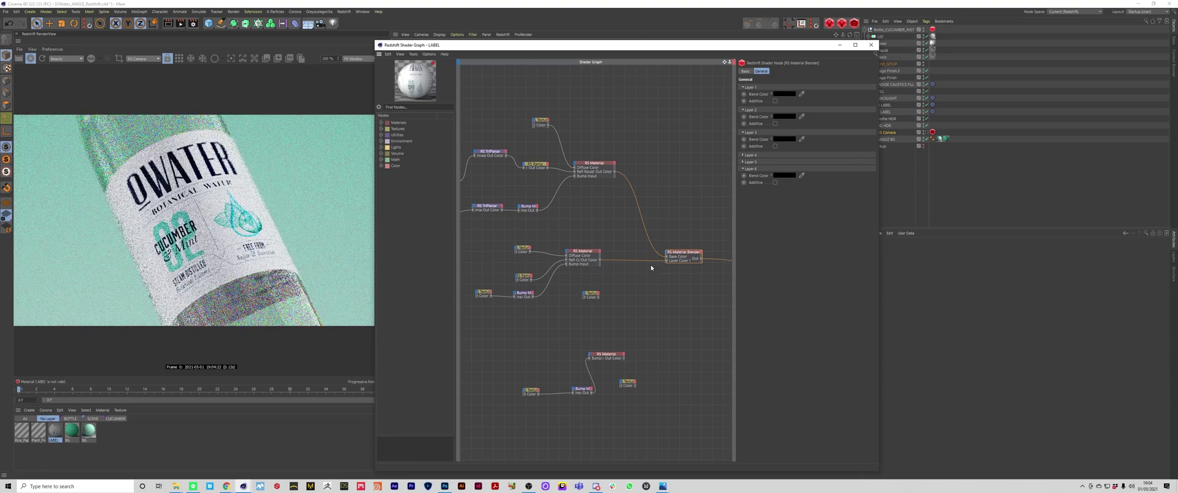
Enable Additive for Layer 1 of the Material Blender and set its blend color to white
click(775, 100)
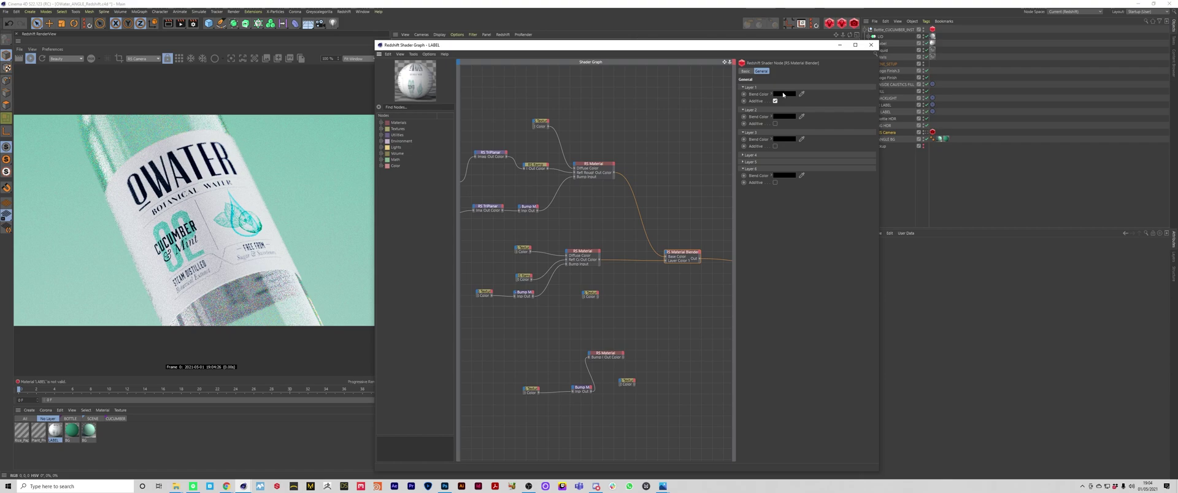
click(783, 94)
drag(798, 107, 857, 107)
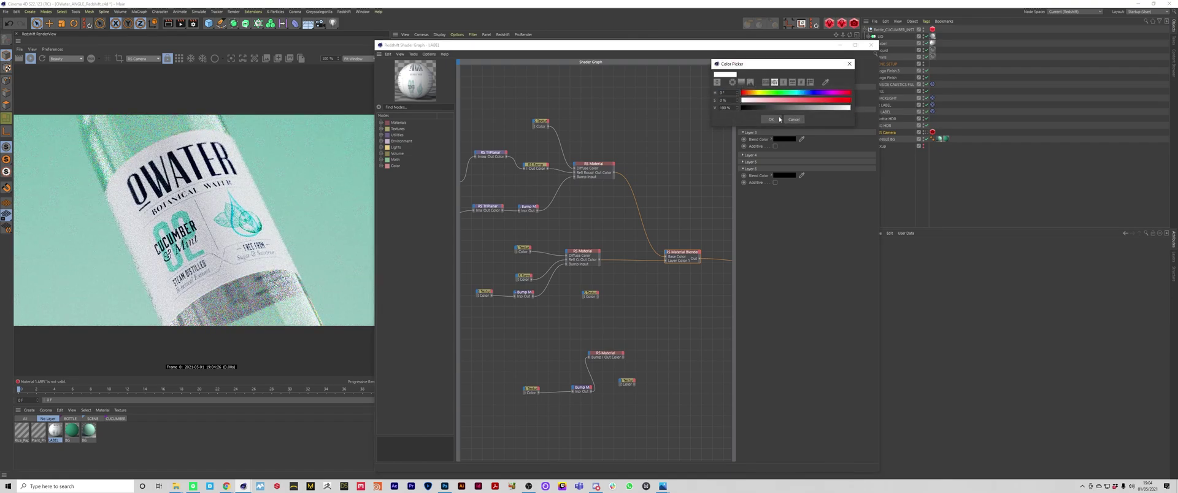
click(771, 119)
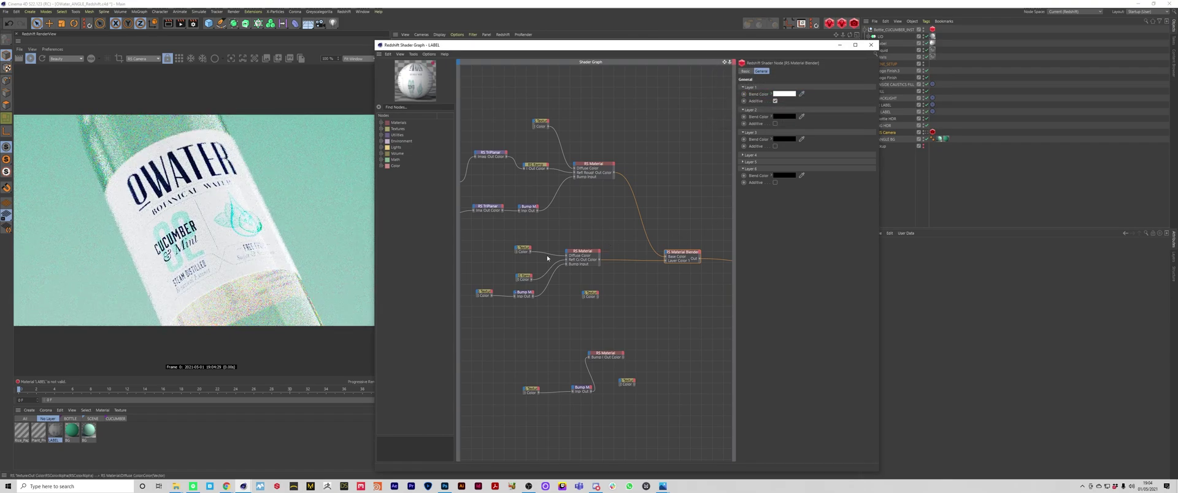
Move the first layer material and the DROP_ALPHA.png texture nearer the blender, and preview the texture on the output
drag(583, 256, 595, 258)
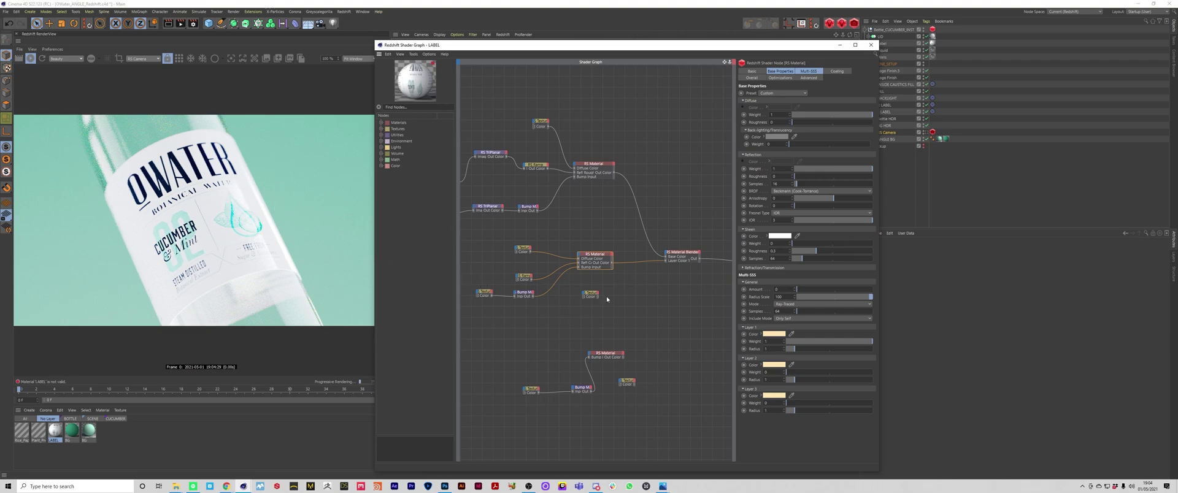
mouse_move(591, 295)
mouse_down()
mouse_move(603, 335)
mouse_move(648, 279)
mouse_move(615, 258)
mouse_move(610, 292)
mouse_up()
key(alt+s)
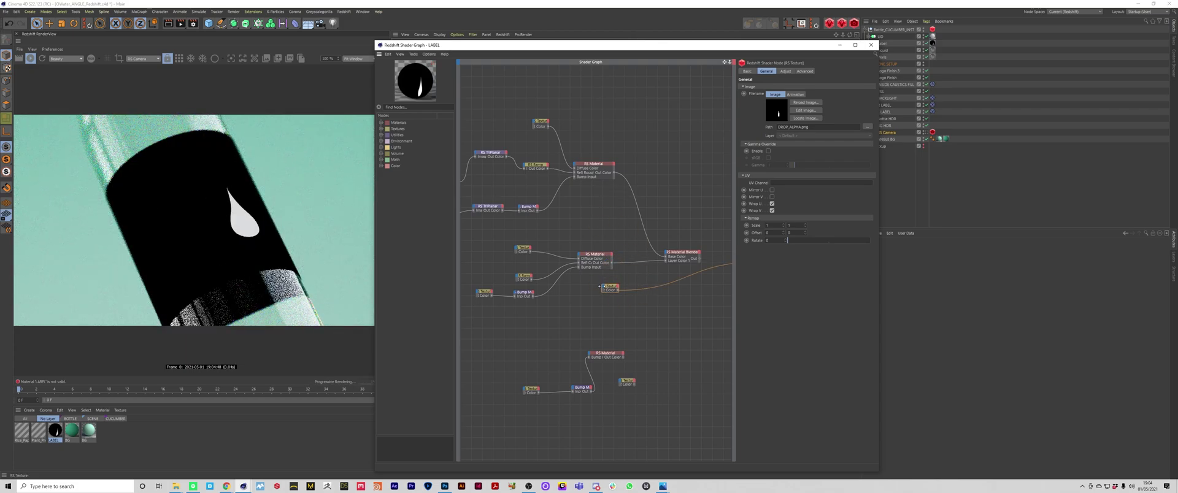
Connect the DROP_ALPHA.png texture to the blender's Layer 1 Blend Color, and preview the blender with Layer 1's Additive turned off
drag(599, 286, 668, 256)
mouse_move(671, 267)
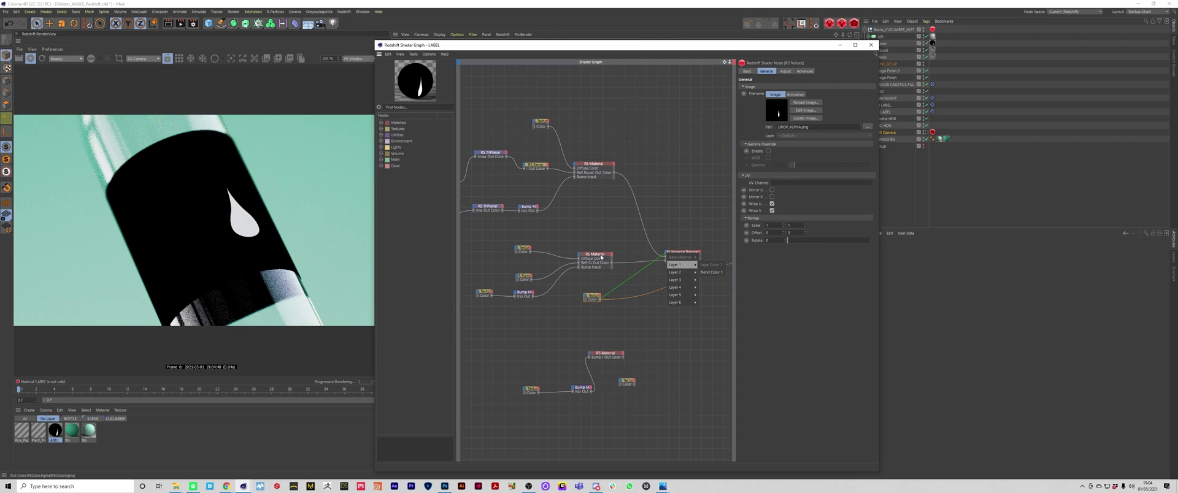
click(711, 272)
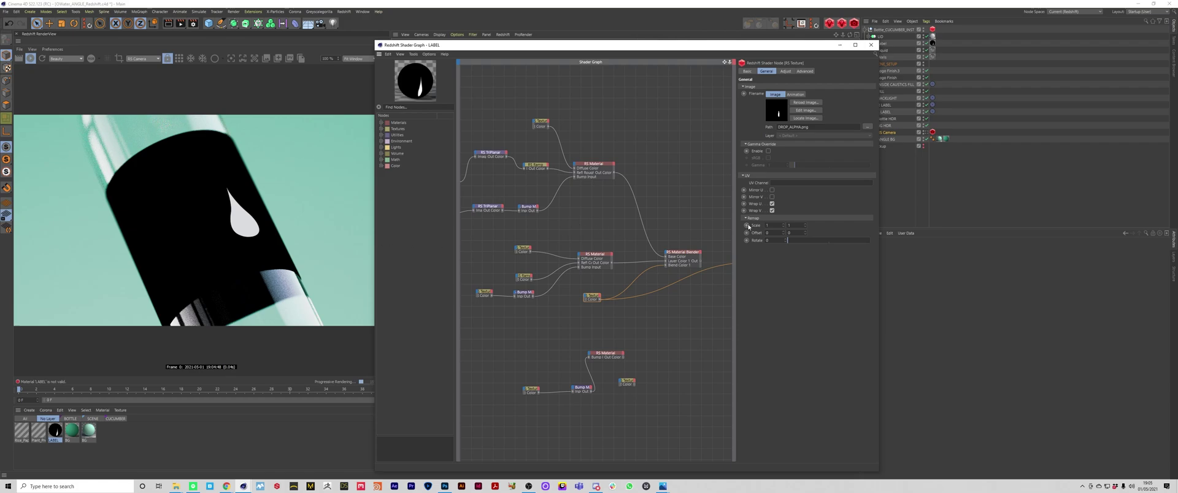
click(685, 256)
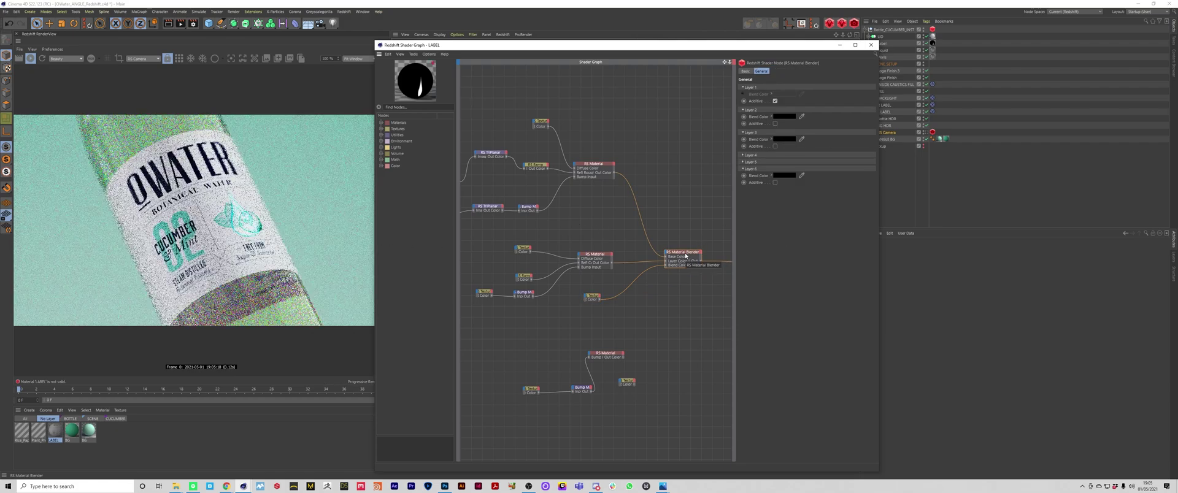
click(775, 101)
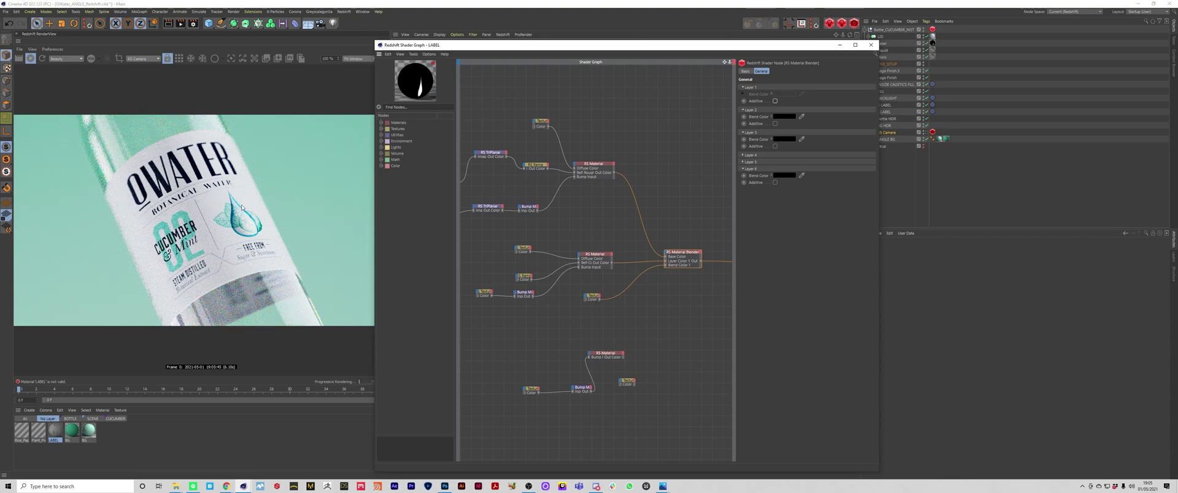
Nudge the first layer material and its DROP_ALPHA.png texture, previewing the texture and the Material Blender in turn on the output
drag(596, 258, 600, 259)
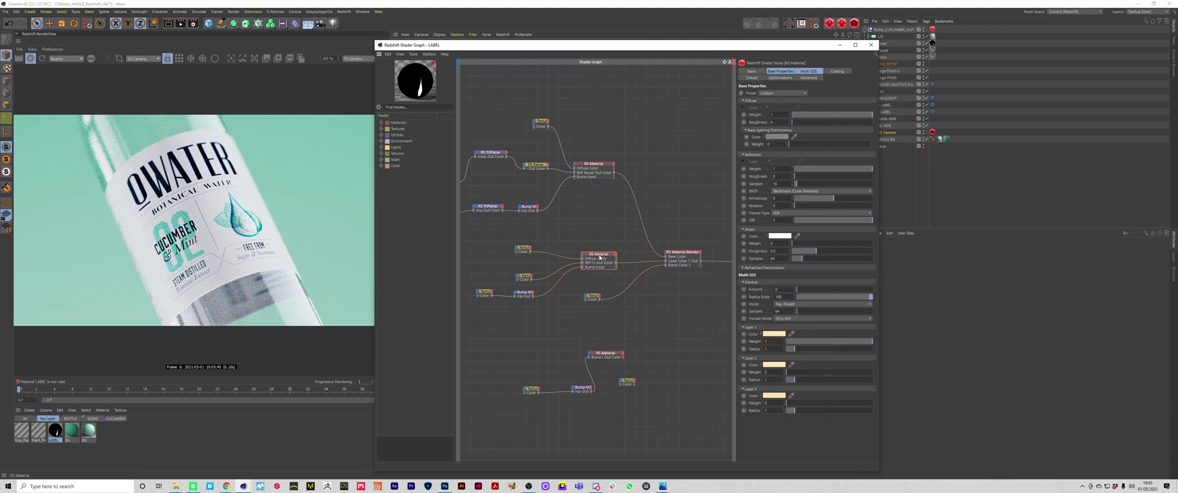
drag(592, 299, 600, 300)
key(o)
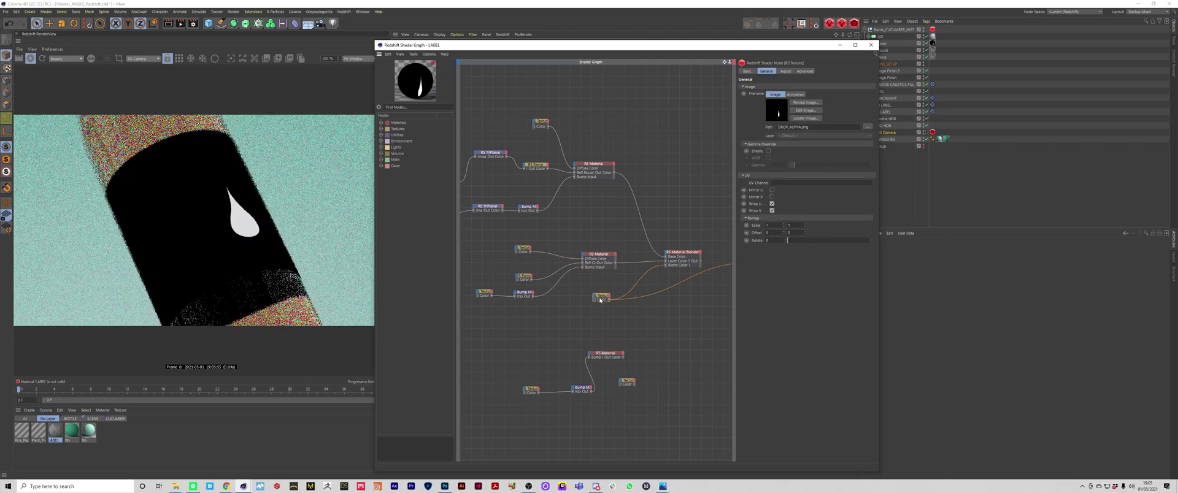
click(662, 263)
key(o)
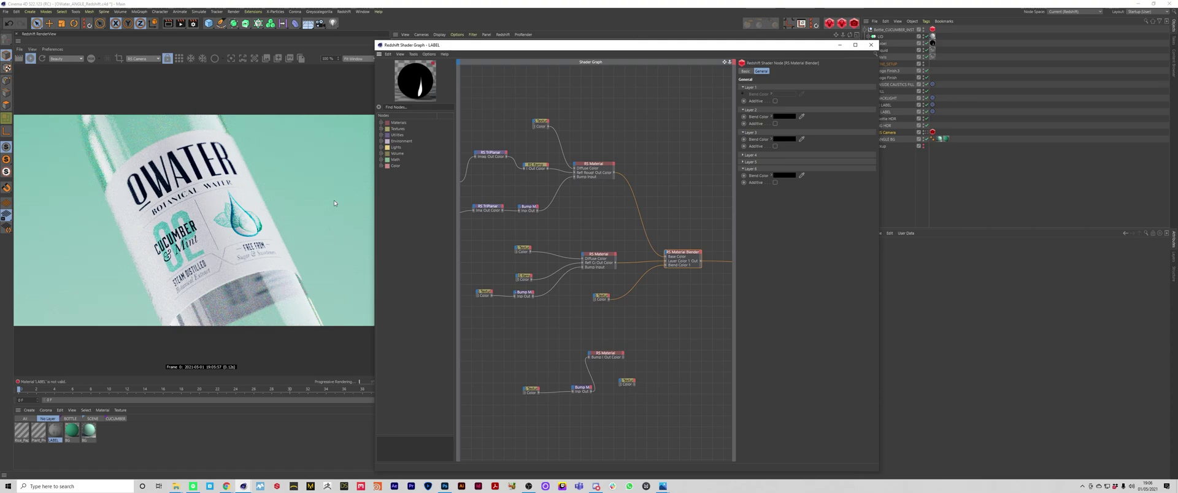
Switch to Bottle_Label.psd in Photoshop and compare the cucumber, watermelon and sparkling watermelon diffuse layers by toggling their visibility
key(alt+Tab)
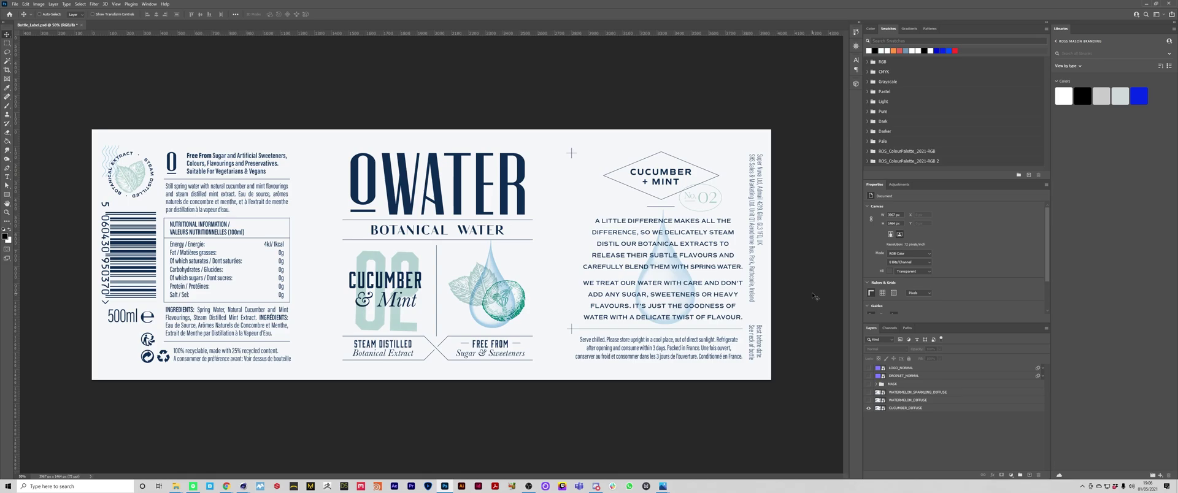
click(870, 409)
click(869, 409)
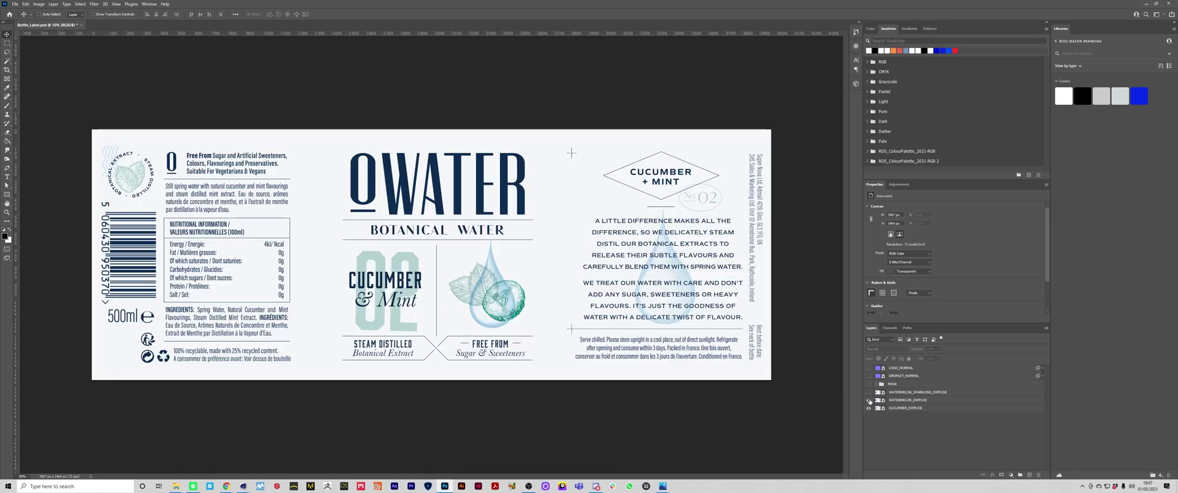
click(869, 401)
click(869, 401)
click(869, 394)
click(869, 394)
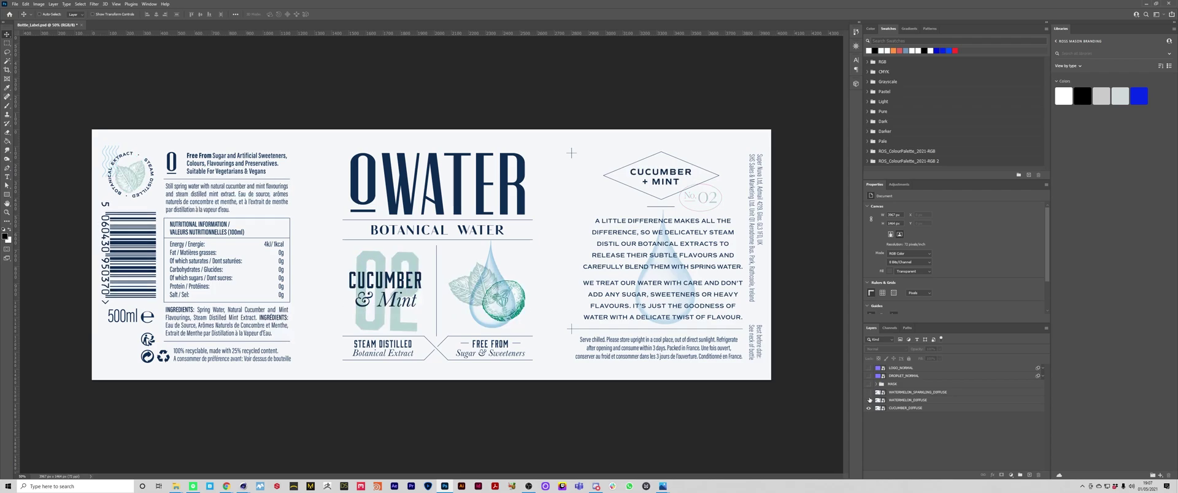
click(869, 400)
click(869, 401)
Open the CUCUMBER_DIFFUSE smart object's artwork in Illustrator, ignoring its missing linked files
click(883, 408)
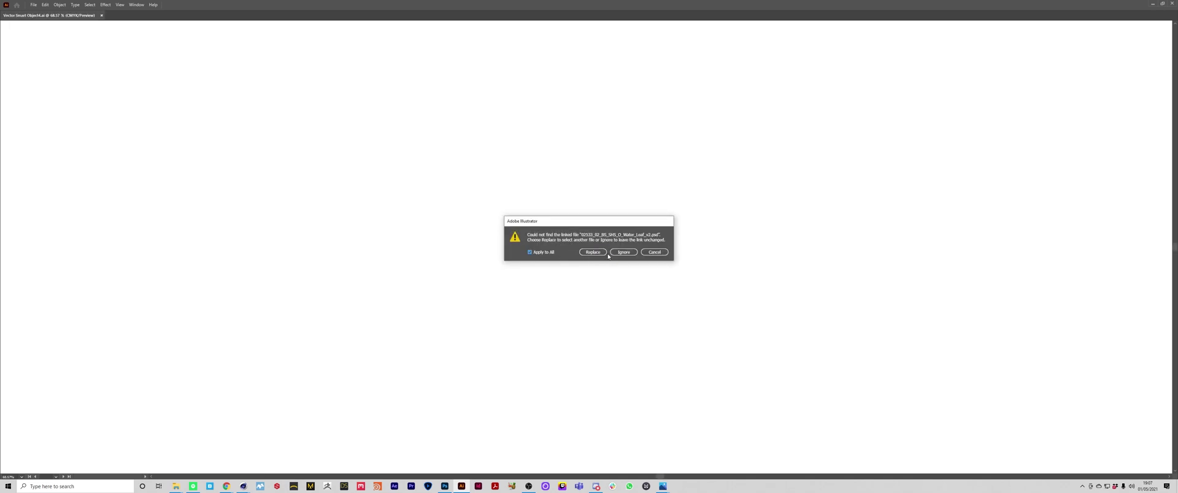
click(624, 252)
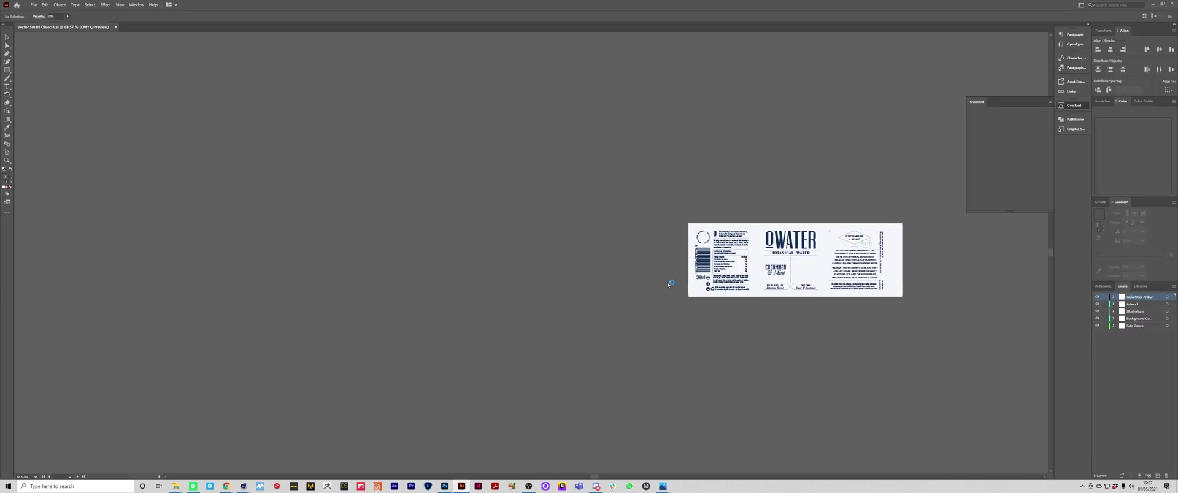
drag(902, 314, 575, 336)
key(ctrl+plus)
key(ctrl+plus)
key(ctrl+plus)
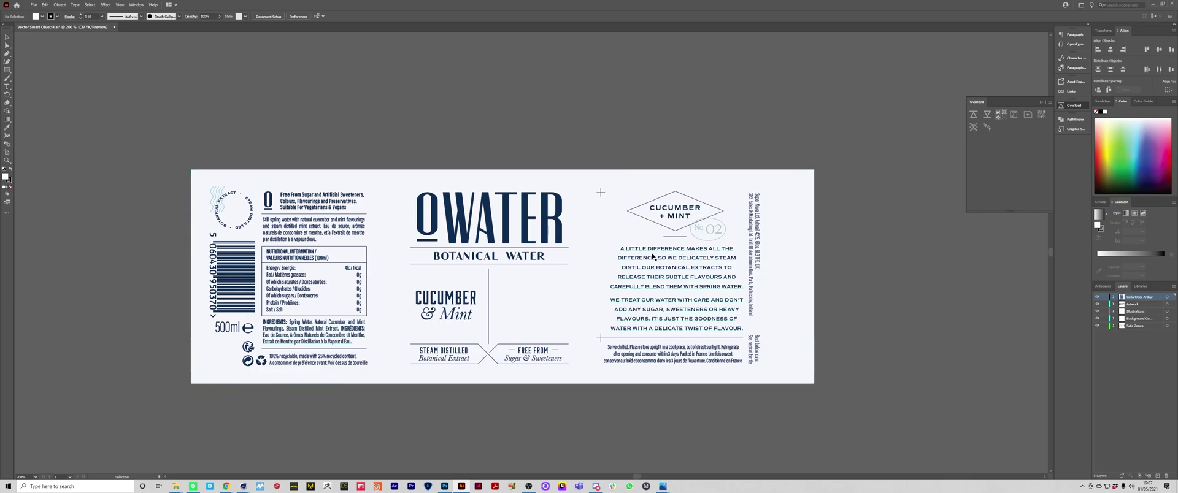
Delete the large OWATER logo from the label artwork, save it, and switch to Photoshop to check the label
click(544, 240)
key(ctrl+s)
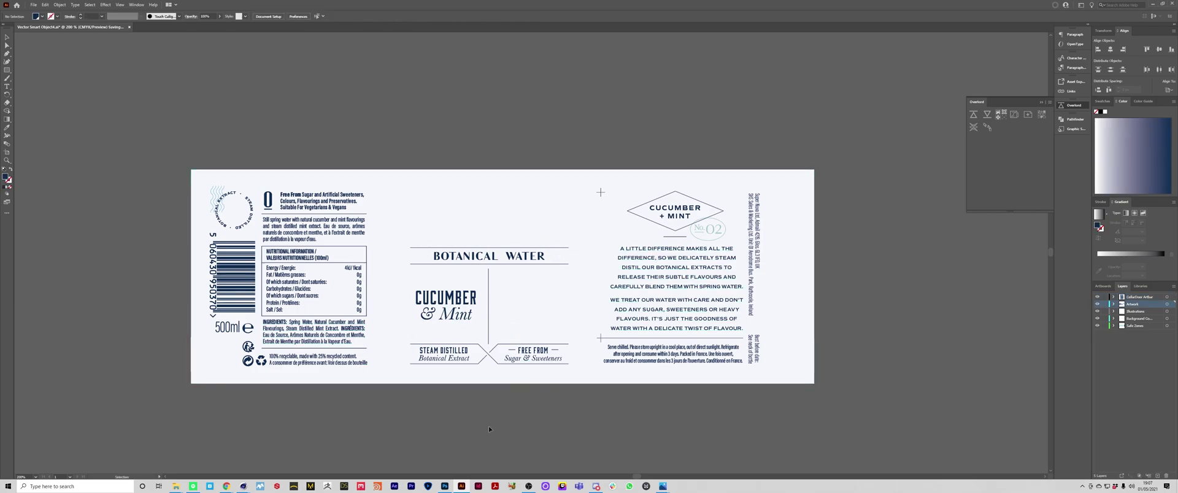
click(445, 487)
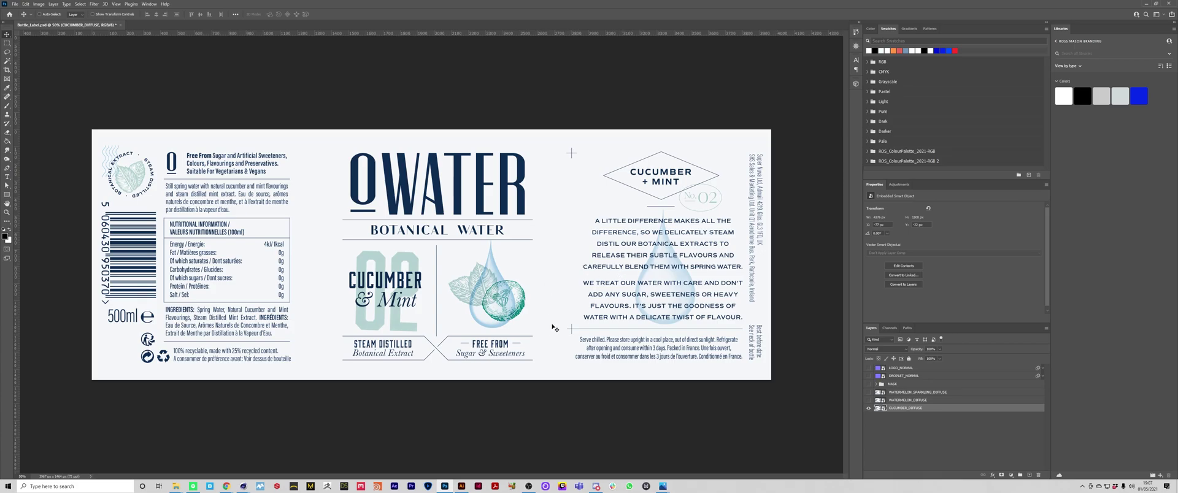
Return to Illustrator, undo the OWATER logo deletion, and switch back to Photoshop
click(446, 488)
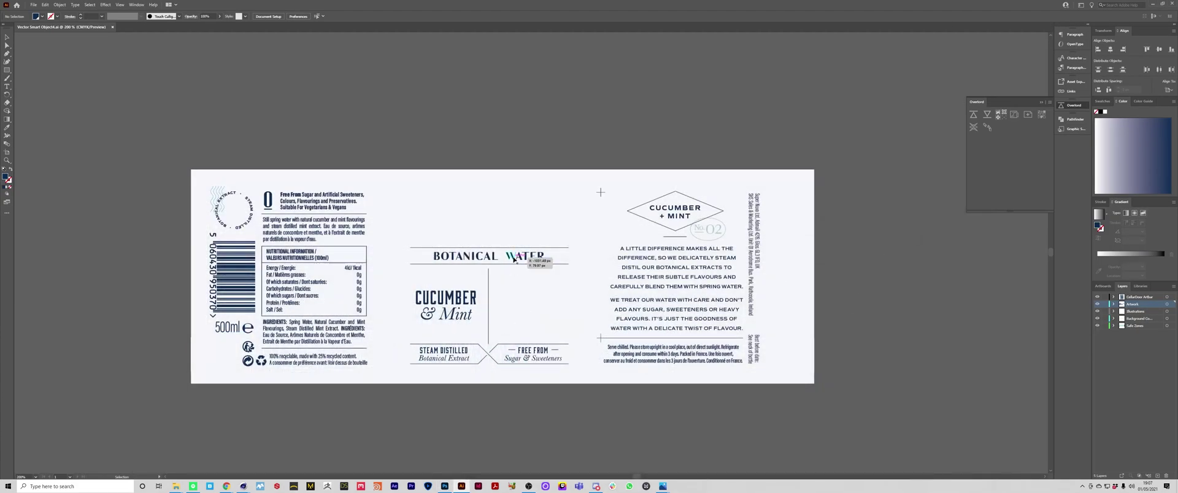
click(561, 142)
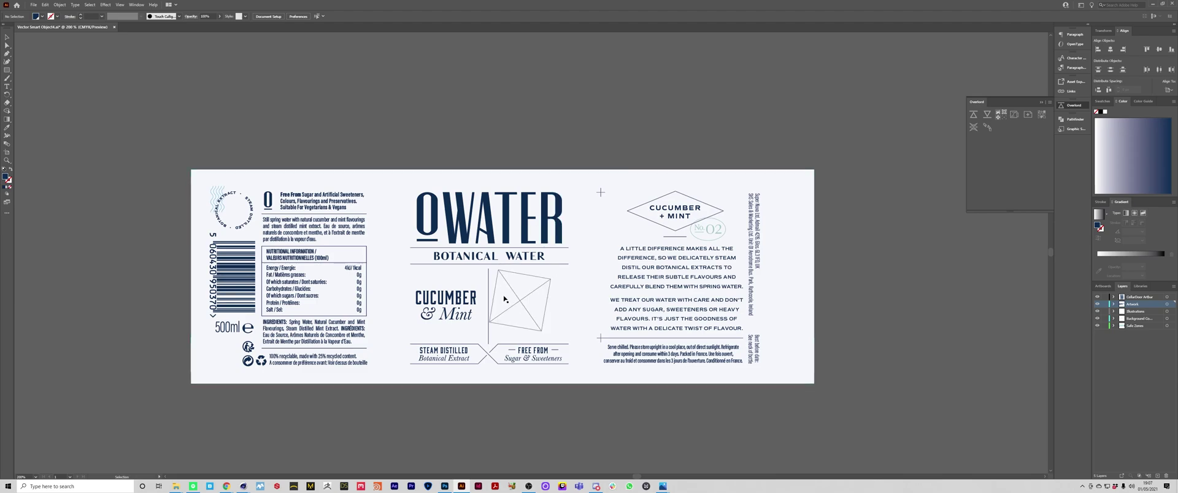
click(445, 486)
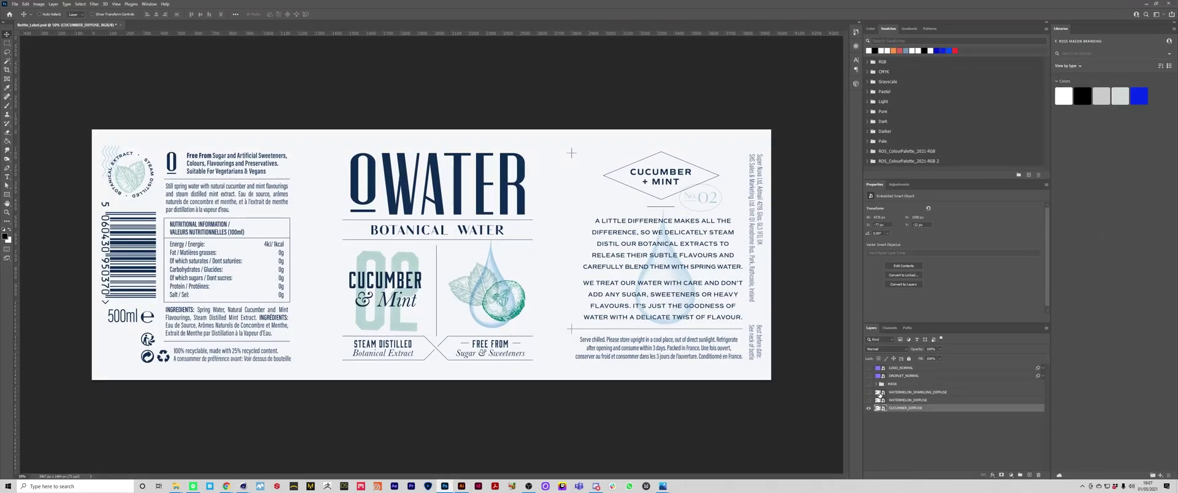
Create a new smart object via copy from the CUCUMBER_DIFFUSE layer and open the copy in Illustrator, ignoring its missing linked files
right_click(943, 409)
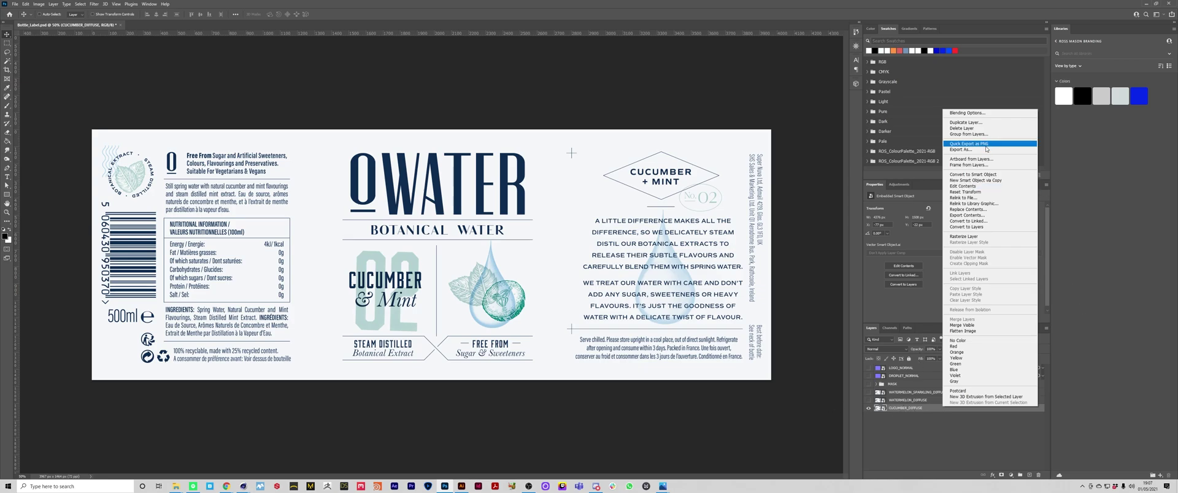
click(974, 181)
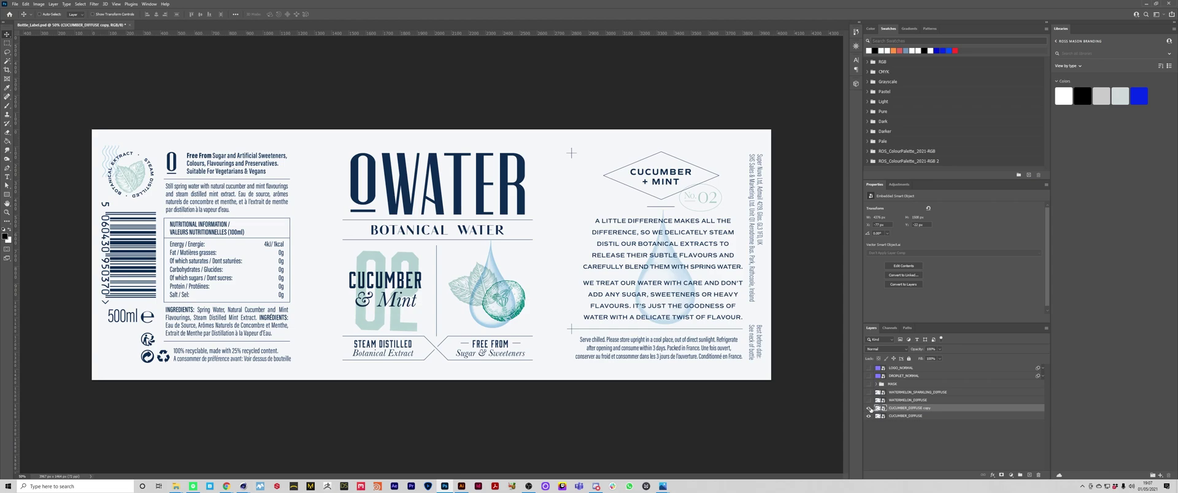
double_click(879, 408)
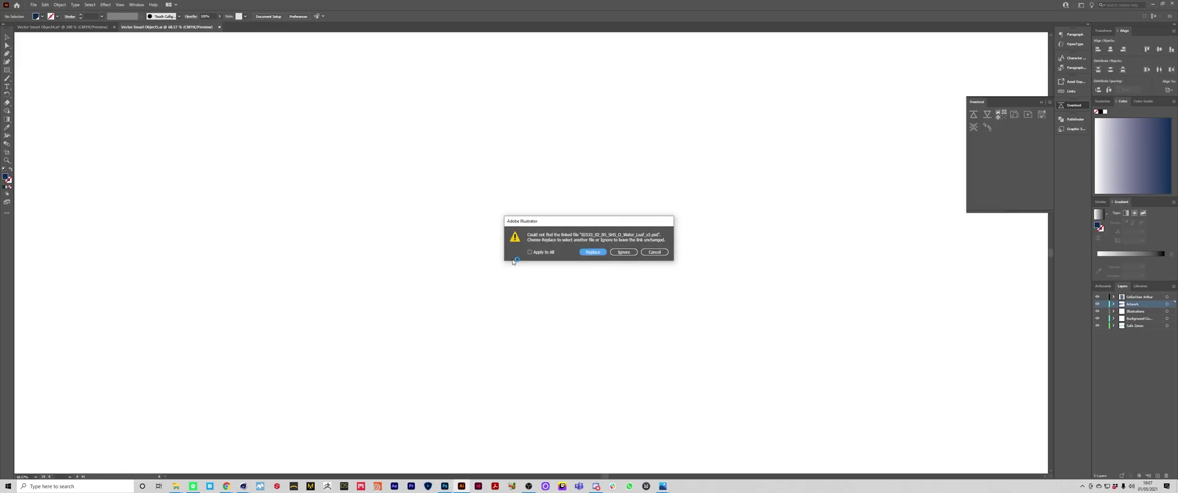
click(624, 252)
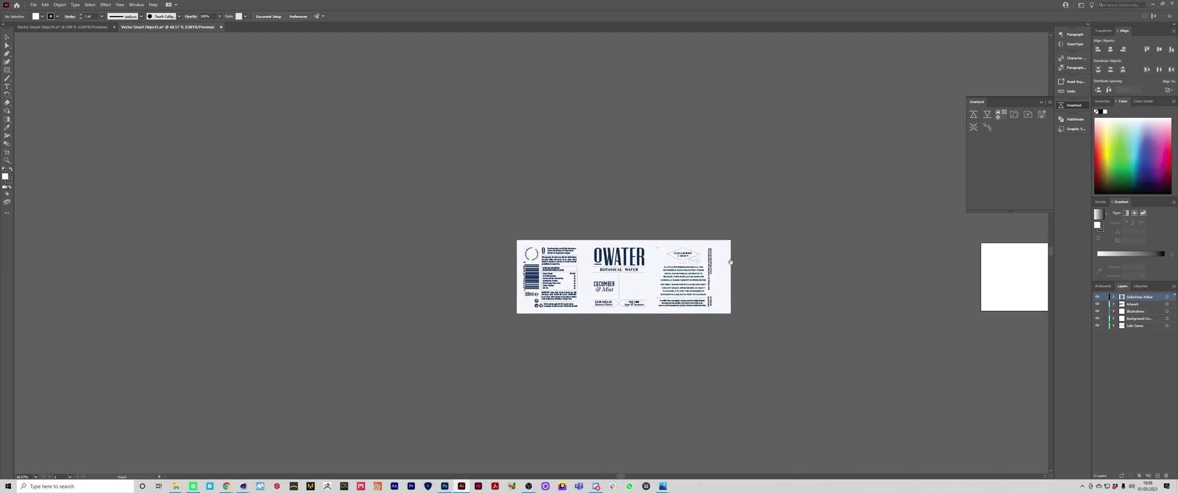
Delete the large OWATER logo from the copied smart object's label artwork
key(ctrl+plus)
key(ctrl+plus)
drag(669, 253, 556, 223)
key(v)
click(555, 214)
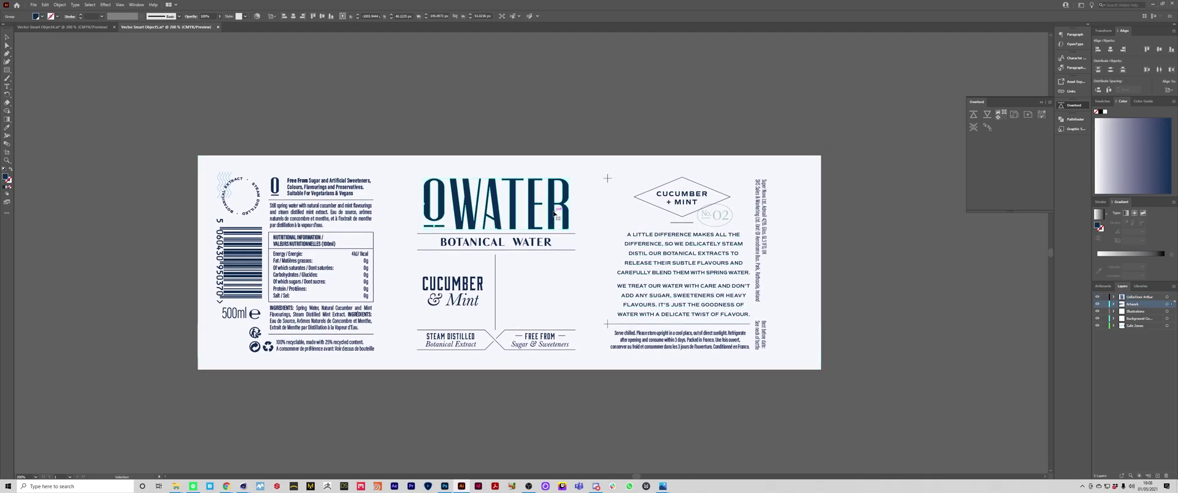
key(Delete)
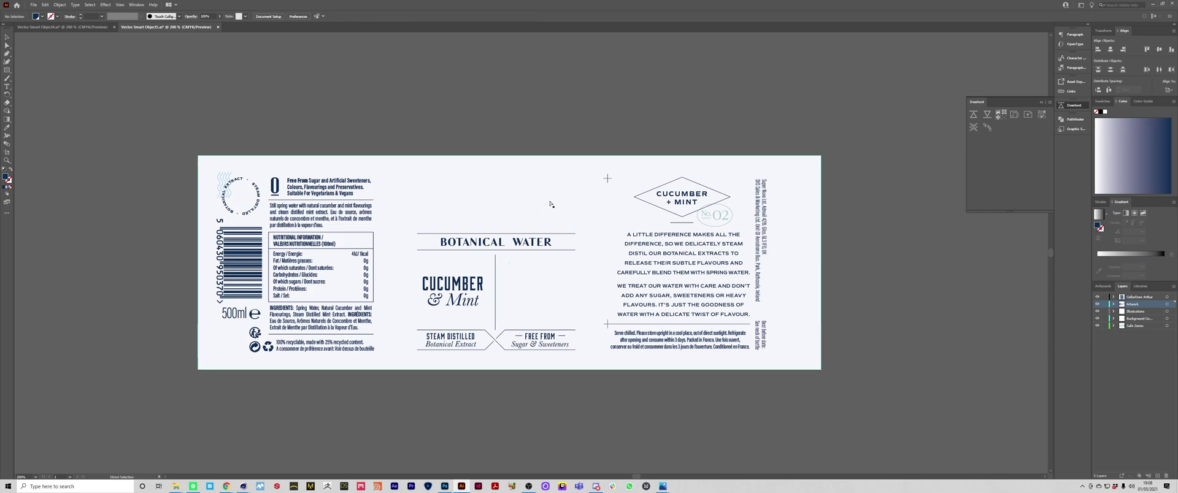
Save the edited label artwork, switch to Photoshop, and hide the CUCUMBER_DIFFUSE copy layer to check the original
key(ctrl+s)
click(445, 487)
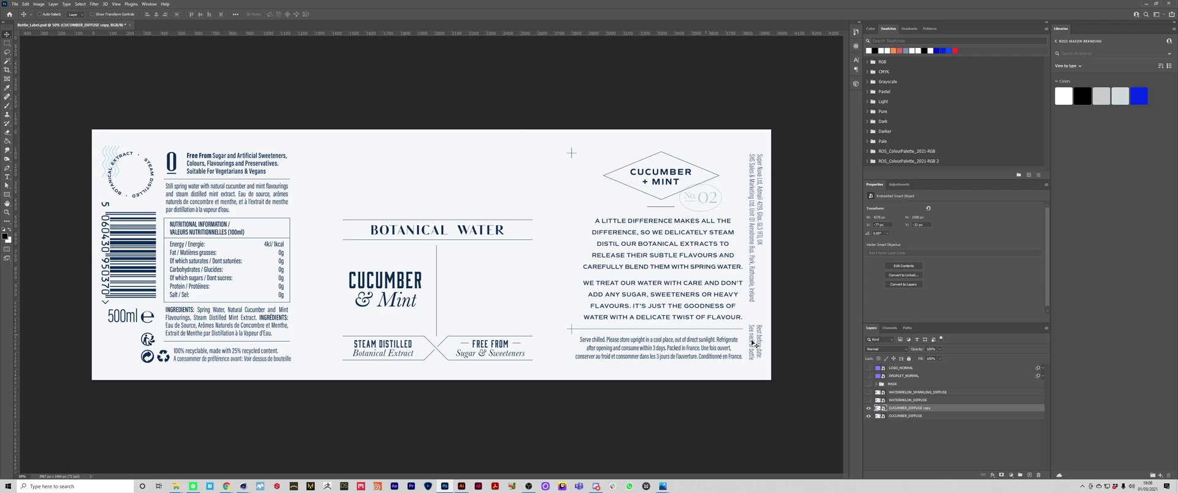
click(868, 416)
click(905, 416)
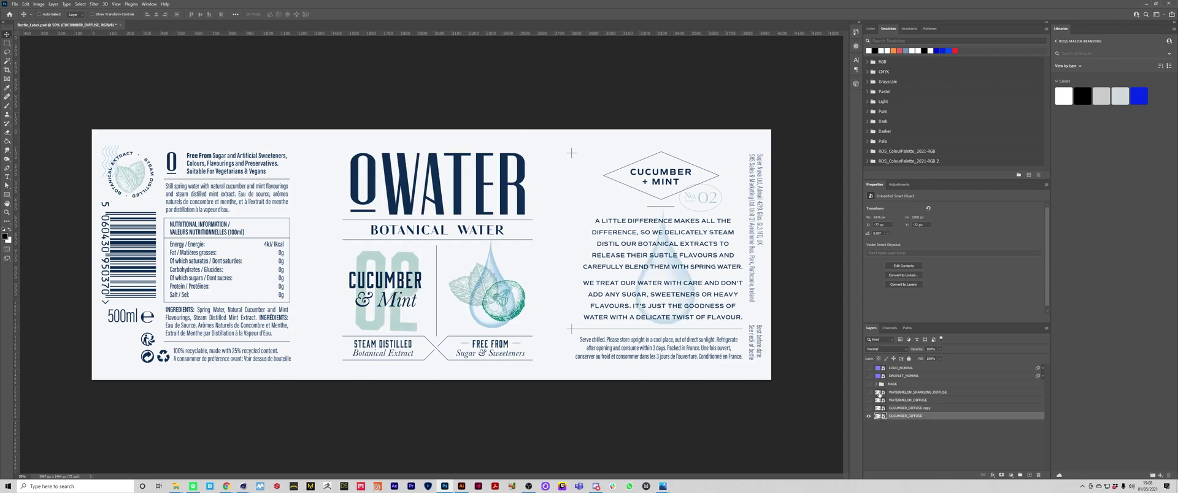
right_click(939, 417)
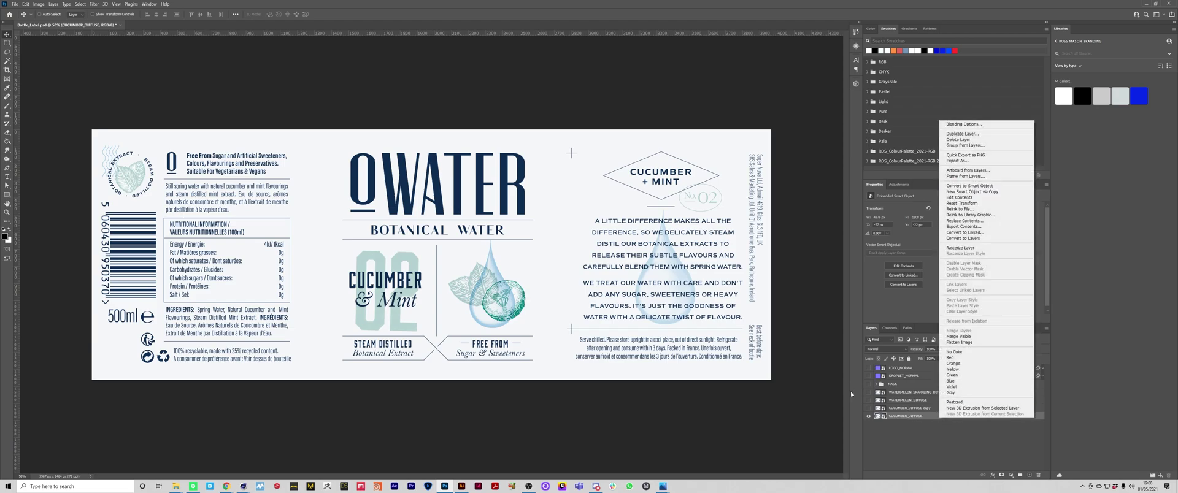
click(912, 426)
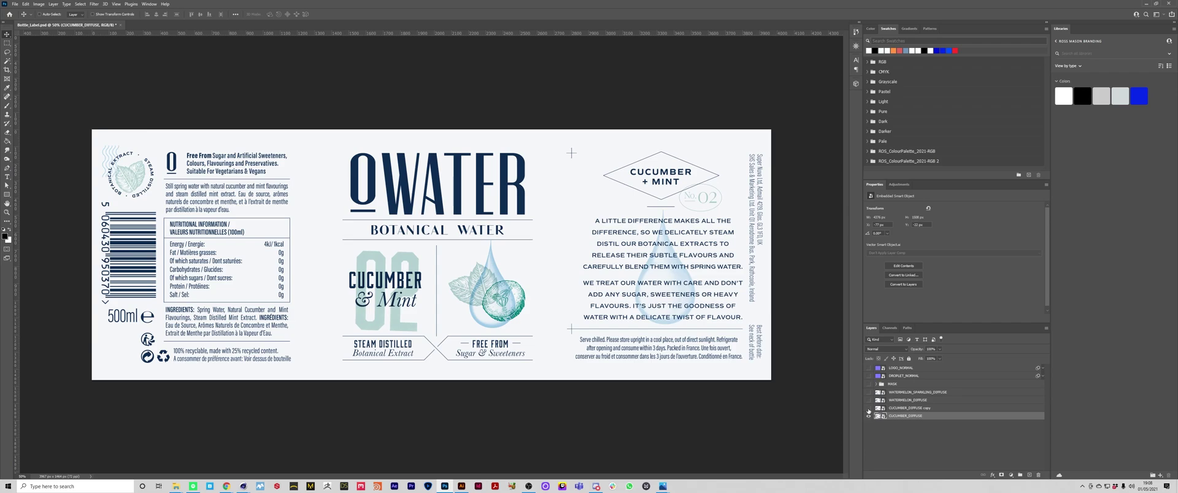
Toggle the visibility of the CUCUMBER_DIFFUSE copy layer to compare it with the original label
click(868, 408)
click(910, 408)
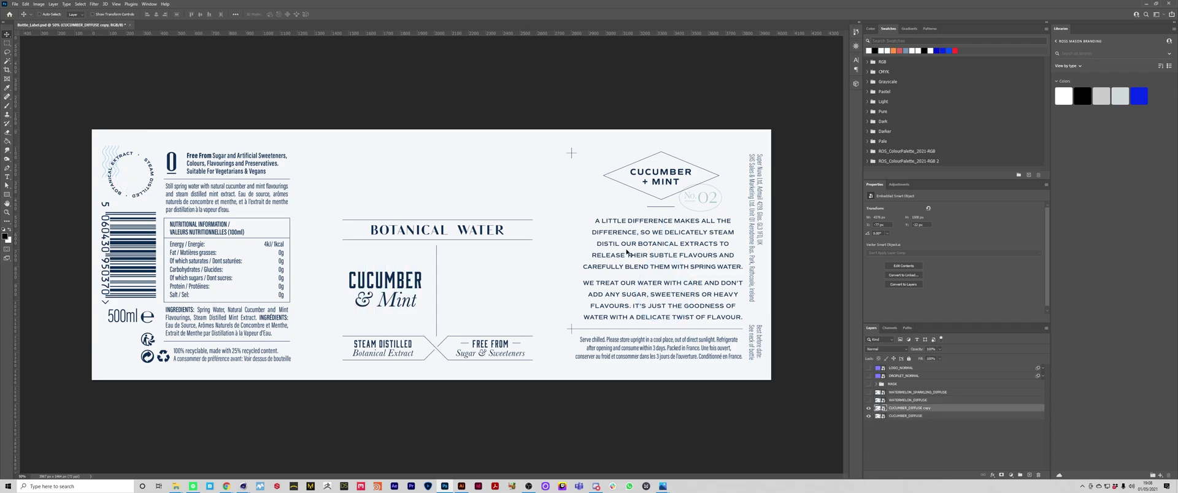
click(868, 408)
click(889, 416)
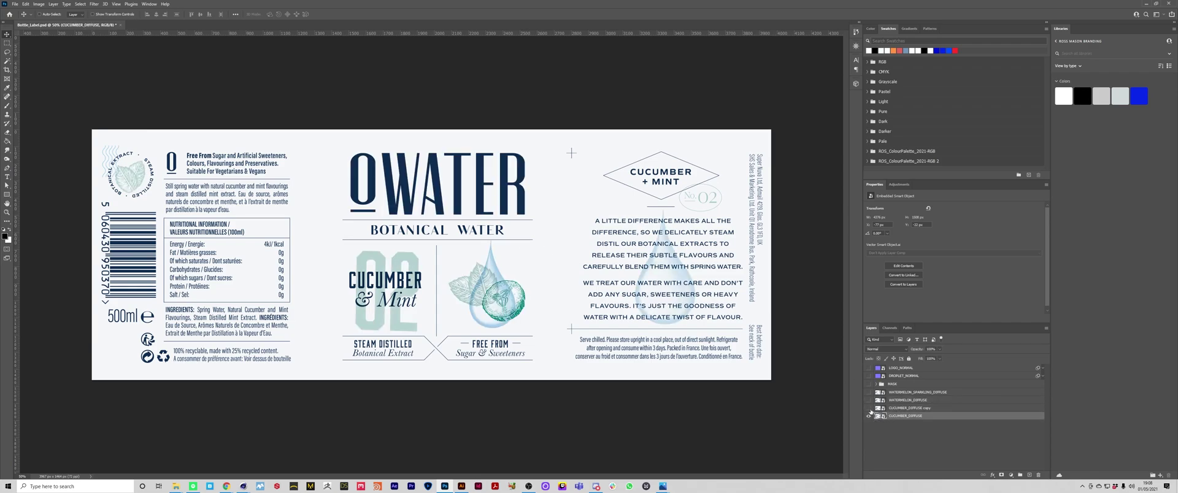
click(868, 408)
click(888, 408)
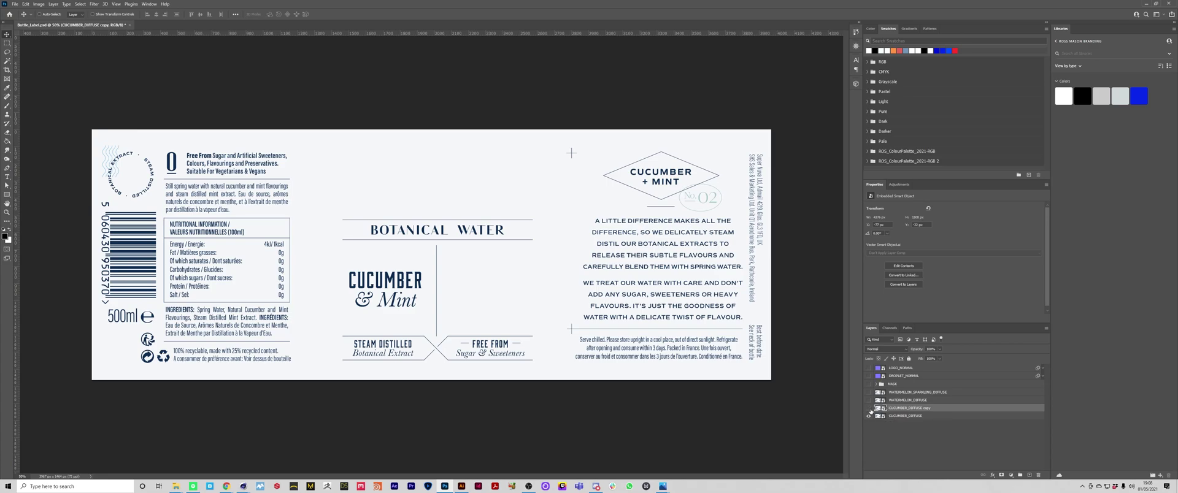
click(869, 408)
click(868, 408)
click(869, 408)
click(869, 408)
Reopen the CUCUMBER_DIFFUSE copy in Illustrator, ignoring the missing linked file, and paste the OWATER logo back in place
double_click(878, 408)
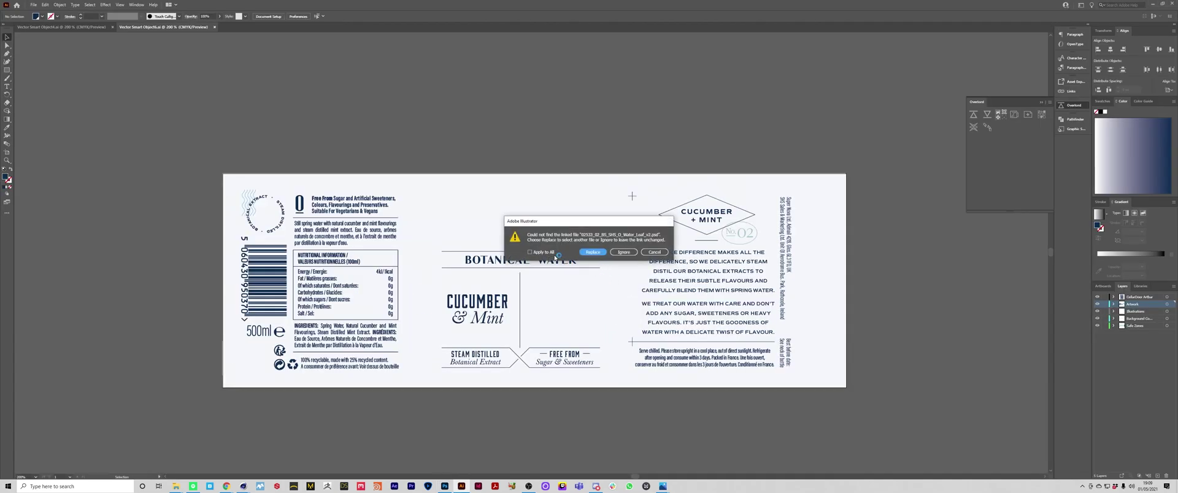
click(623, 253)
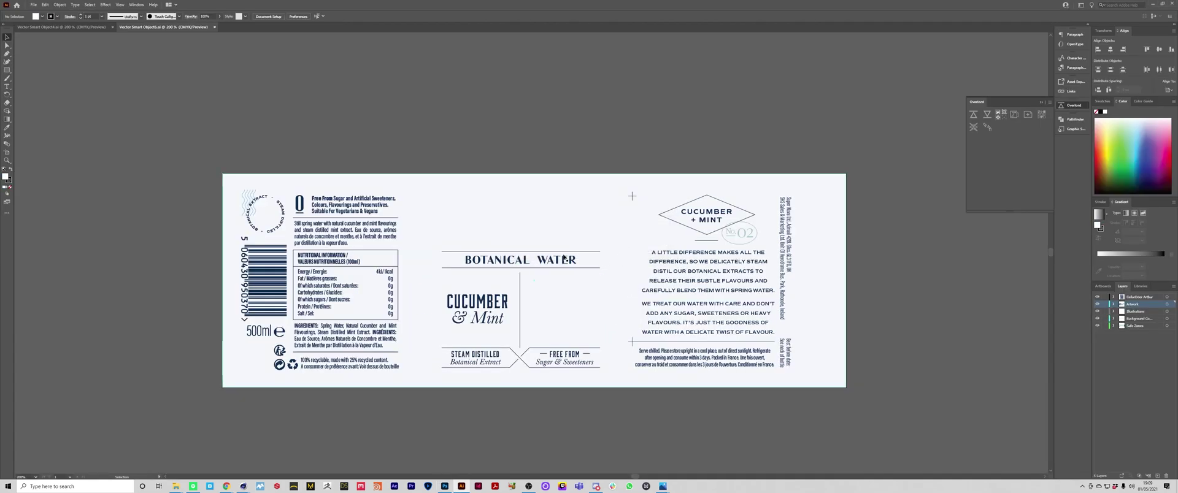
click(552, 226)
key(ctrl+f)
click(570, 150)
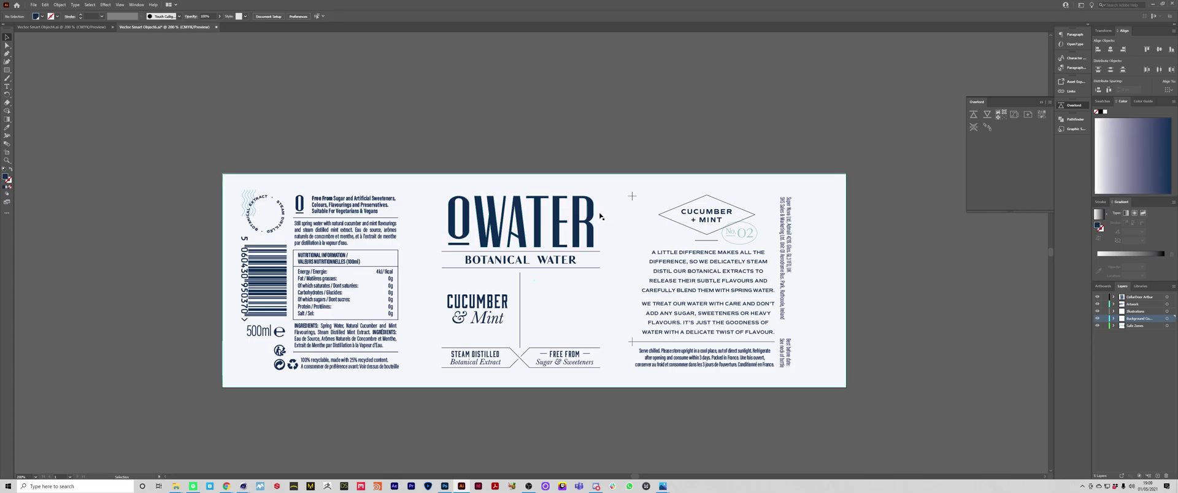
Delete all label artwork except the OWATER logo and background rectangle, save it, and compare the copy with the original in Photoshop
click(592, 218)
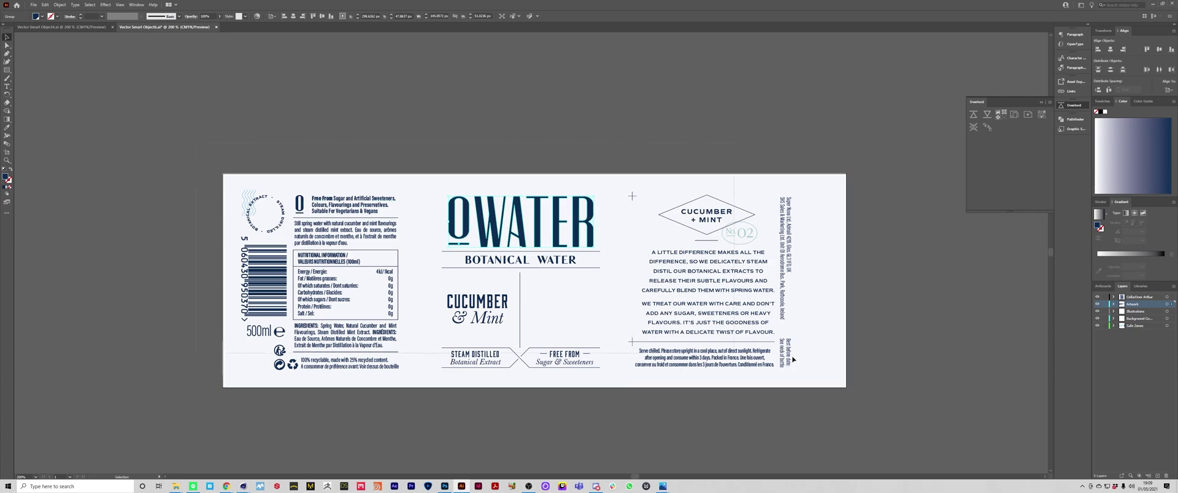
key(ctrl+a)
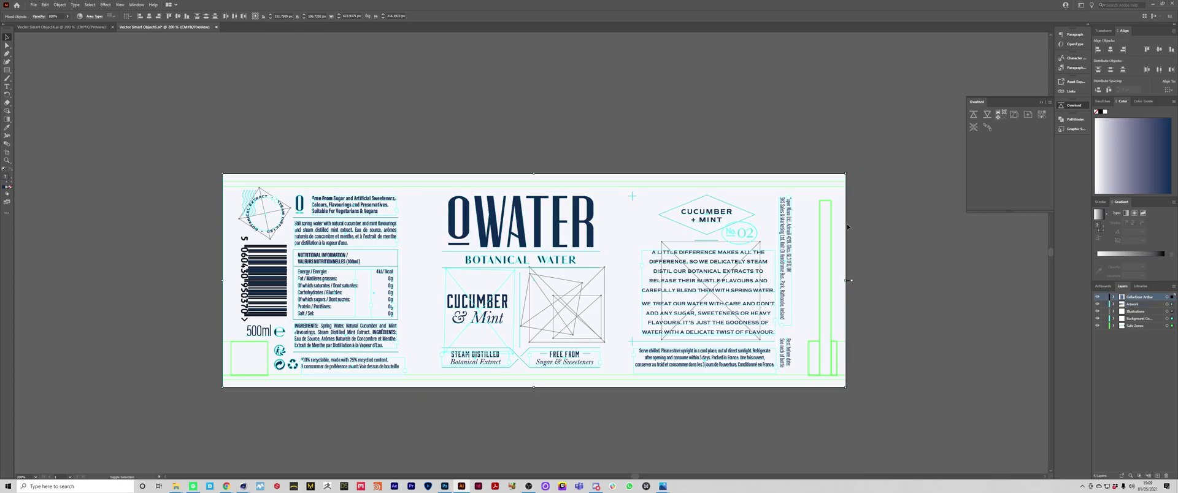
key(Delete)
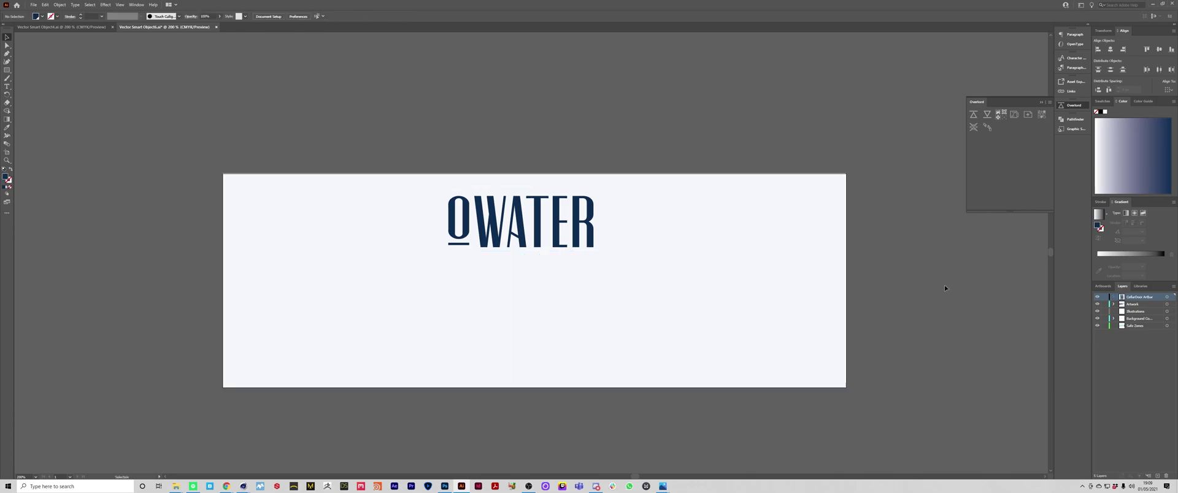
click(796, 258)
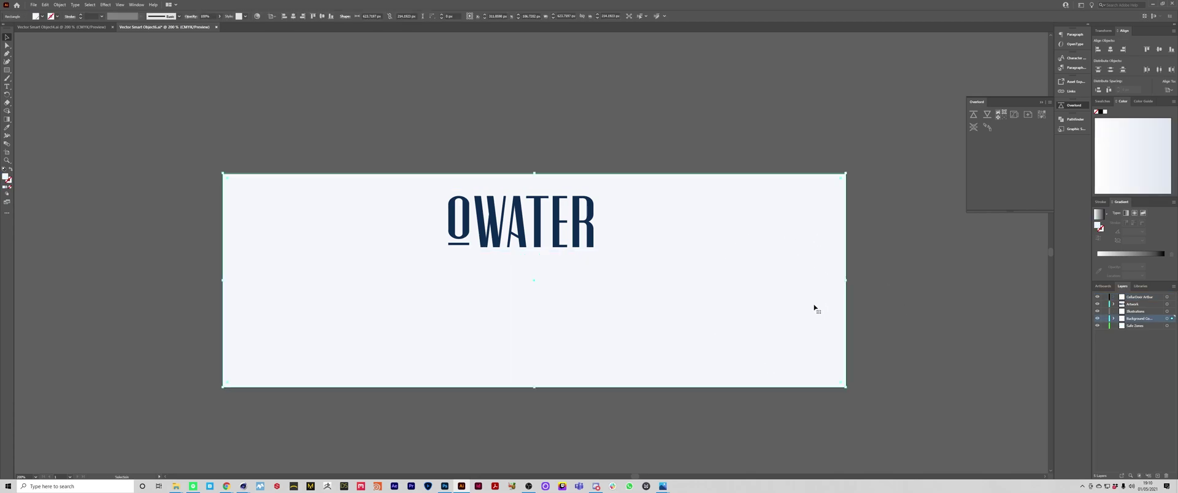
click(592, 230)
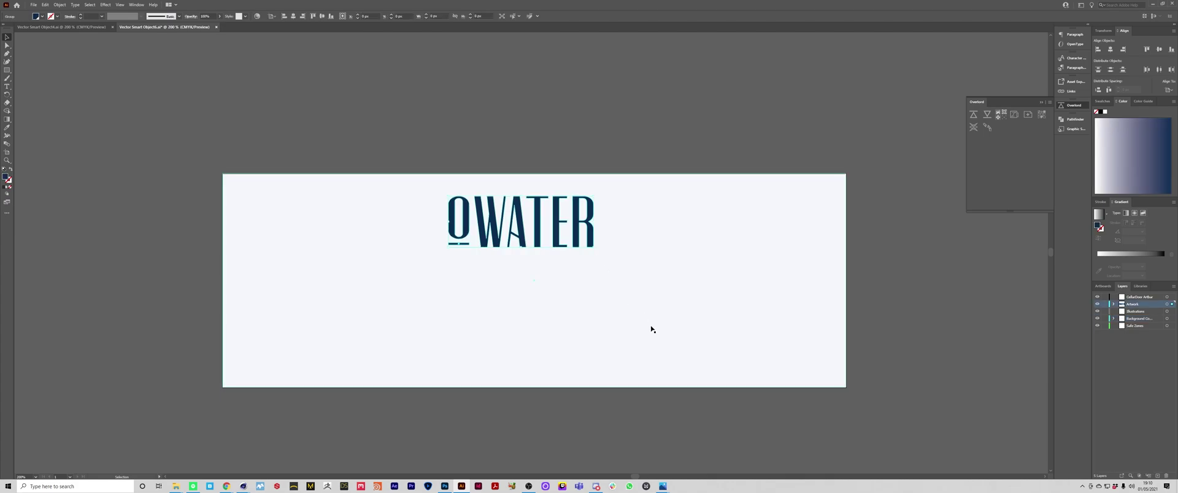
click(752, 399)
key(ctrl+s)
click(445, 486)
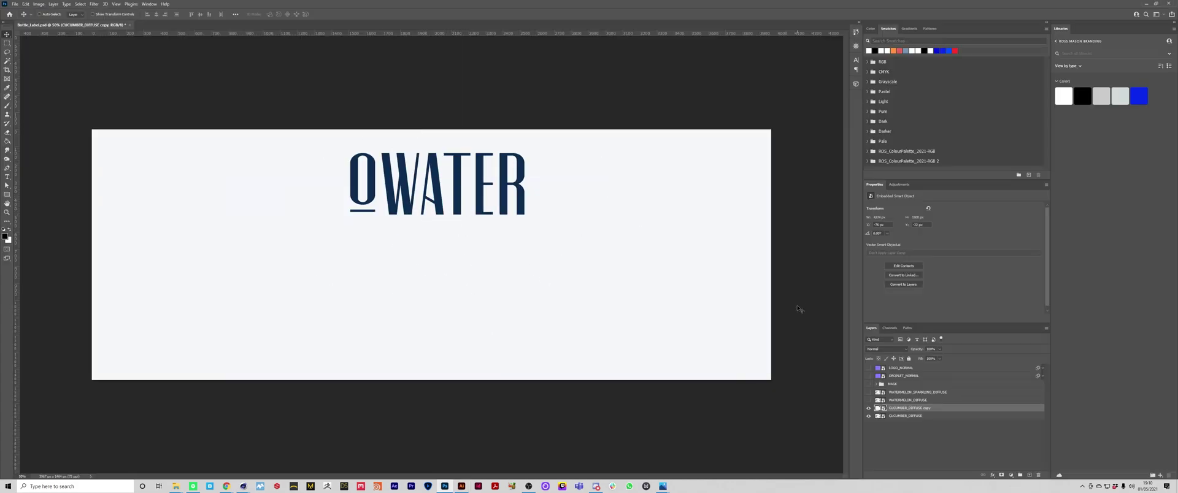
click(869, 409)
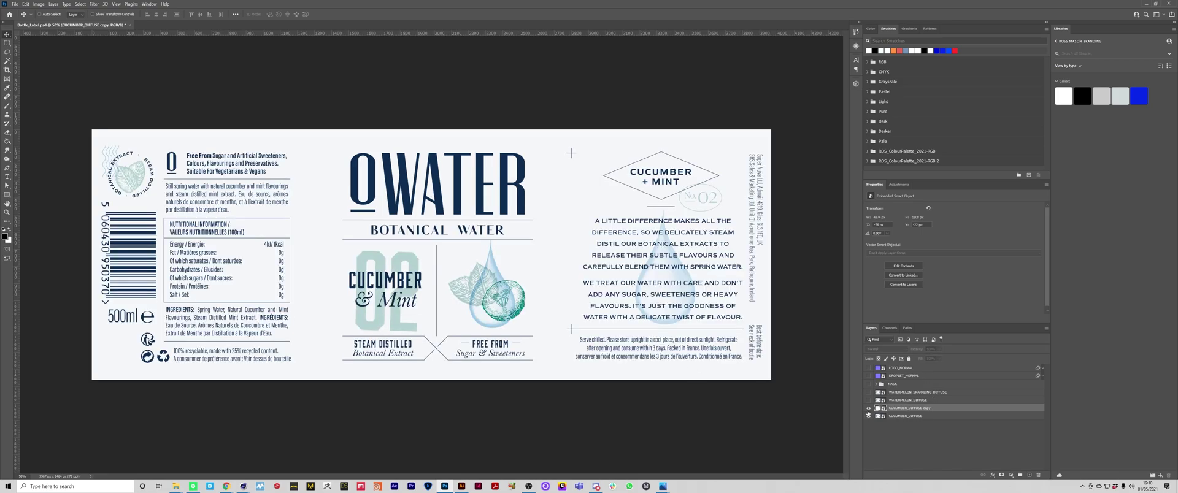
click(868, 410)
Return to Illustrator, try deleting the background rectangle behind the OWATER logo, and check the result in Photoshop
click(461, 486)
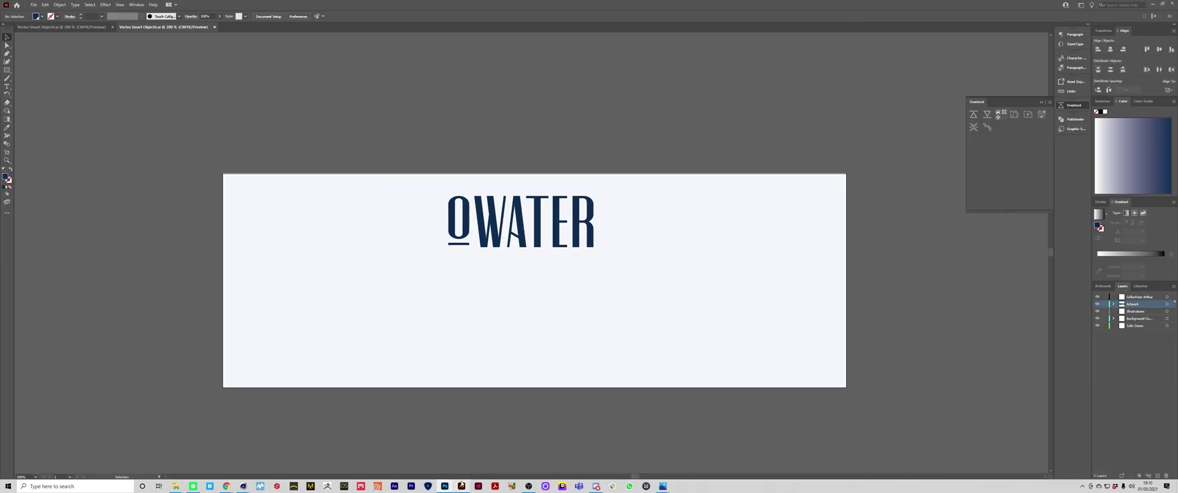
click(706, 305)
key(Delete)
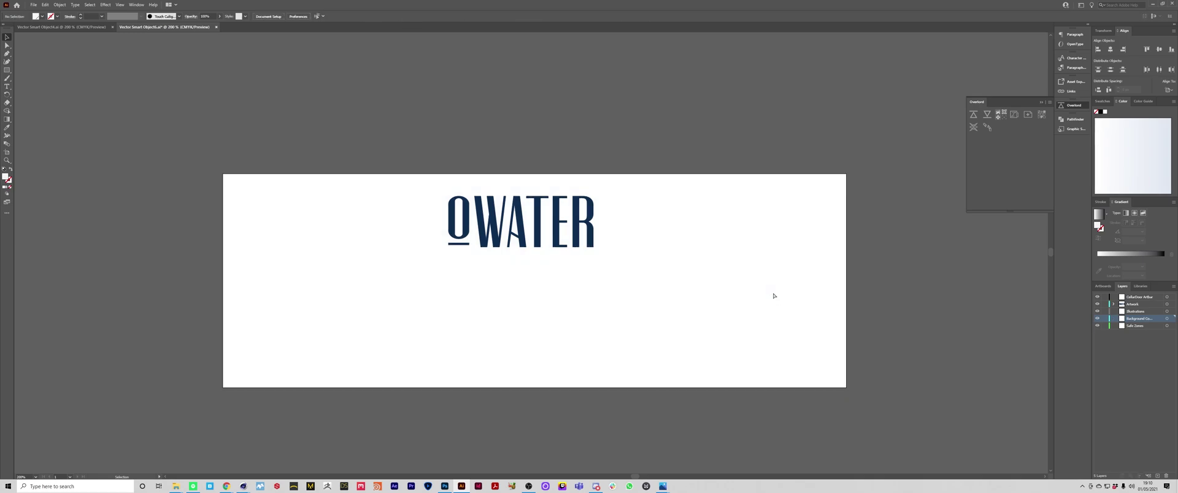
click(445, 487)
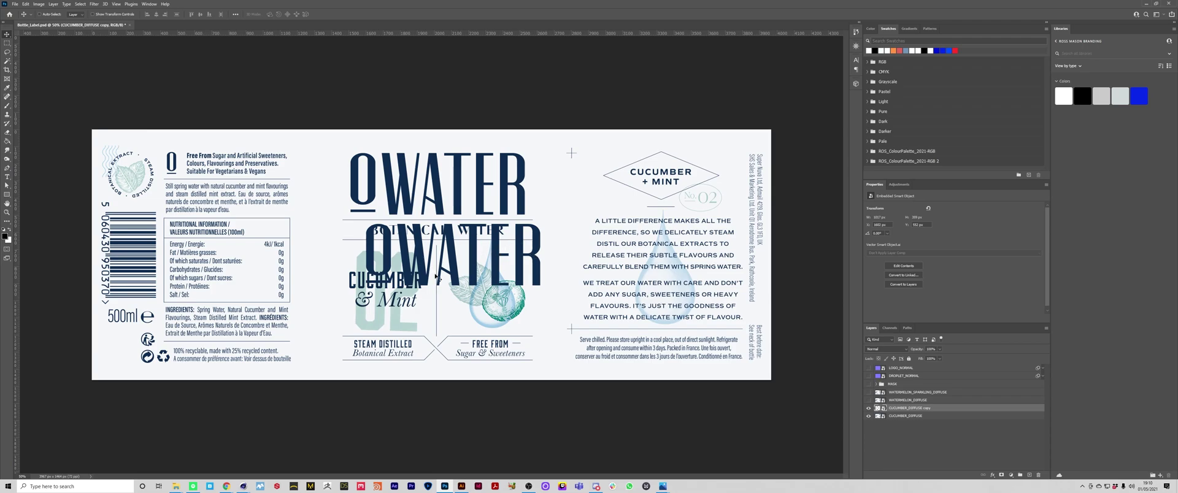
Return to Illustrator, undo the background rectangle's deletion, save the artwork, and switch back to Photoshop
click(462, 487)
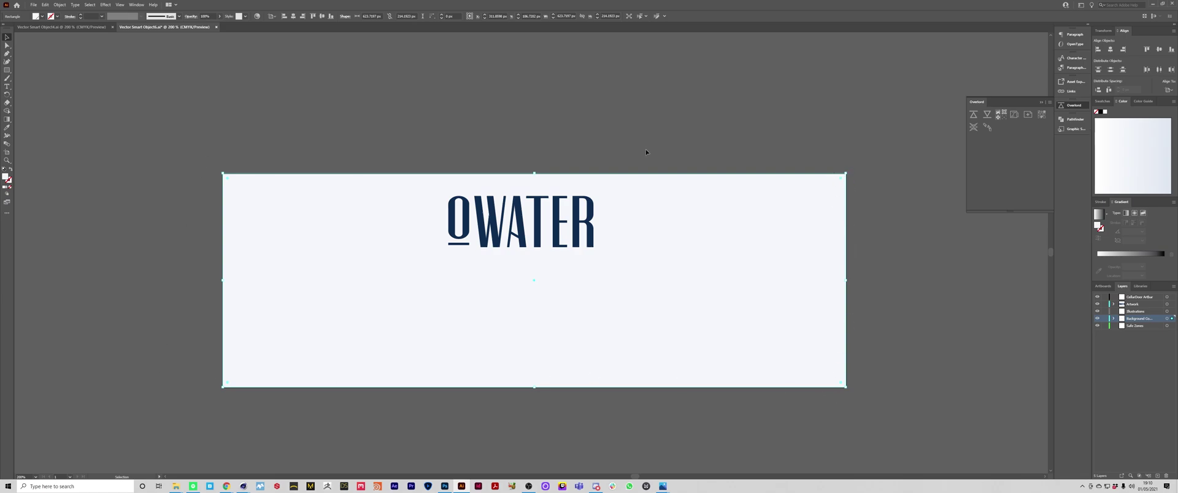
click(572, 232)
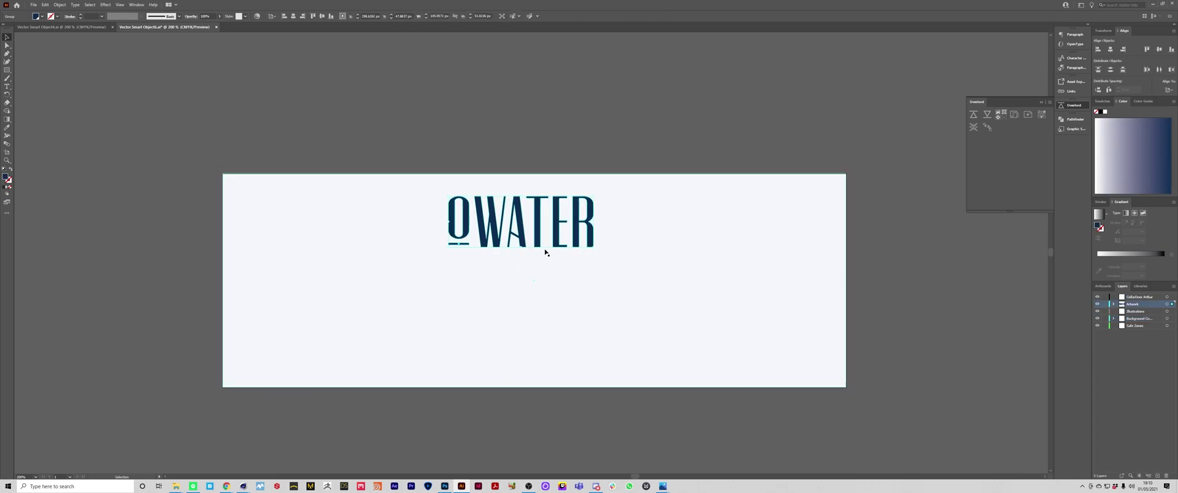
click(878, 260)
key(ctrl+s)
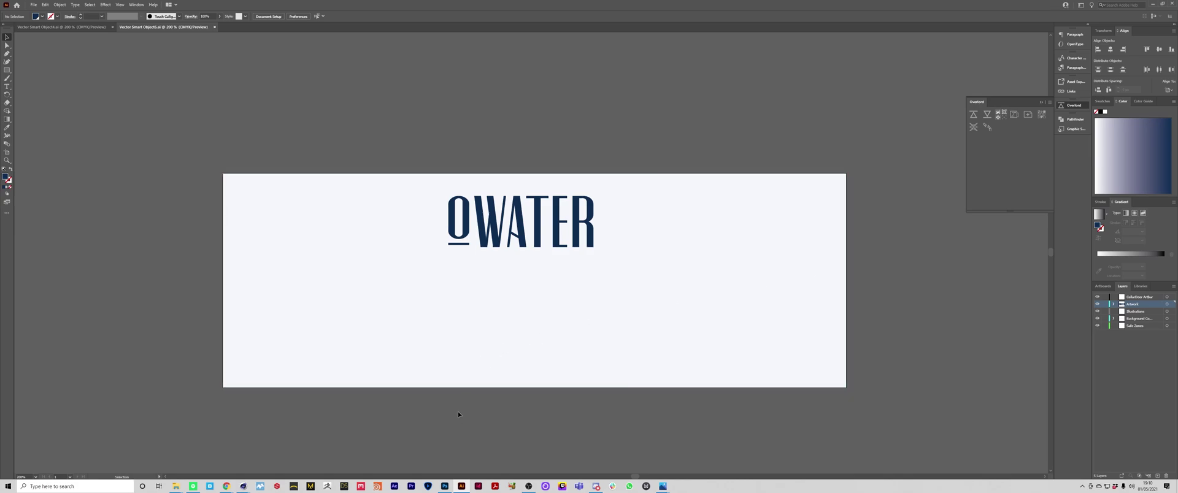
click(446, 485)
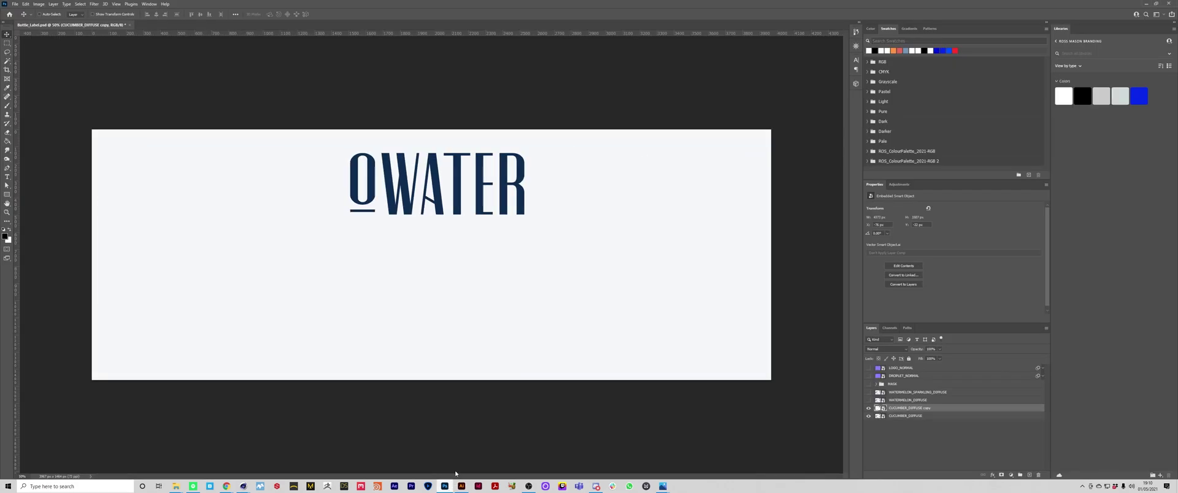
Select the OWATER lettering with the Magic Wand, extend the selection to similar areas, and add it as a layer mask
click(504, 189)
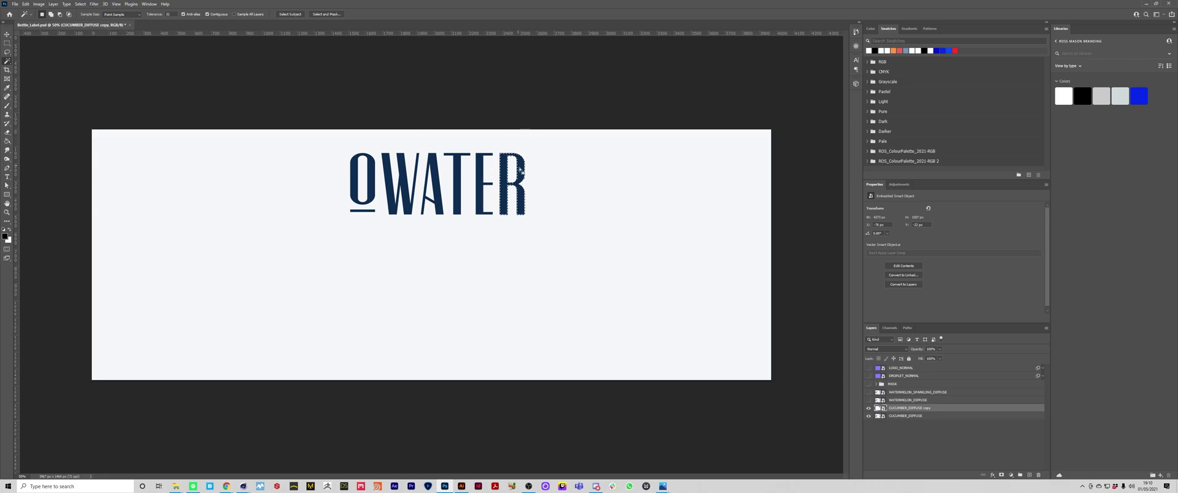
click(480, 182)
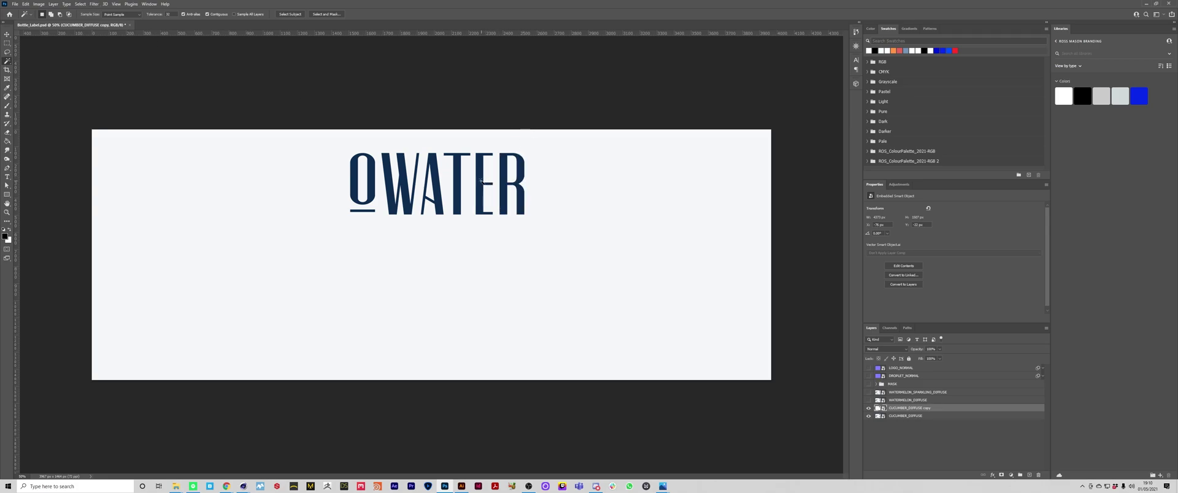
click(86, 4)
click(95, 125)
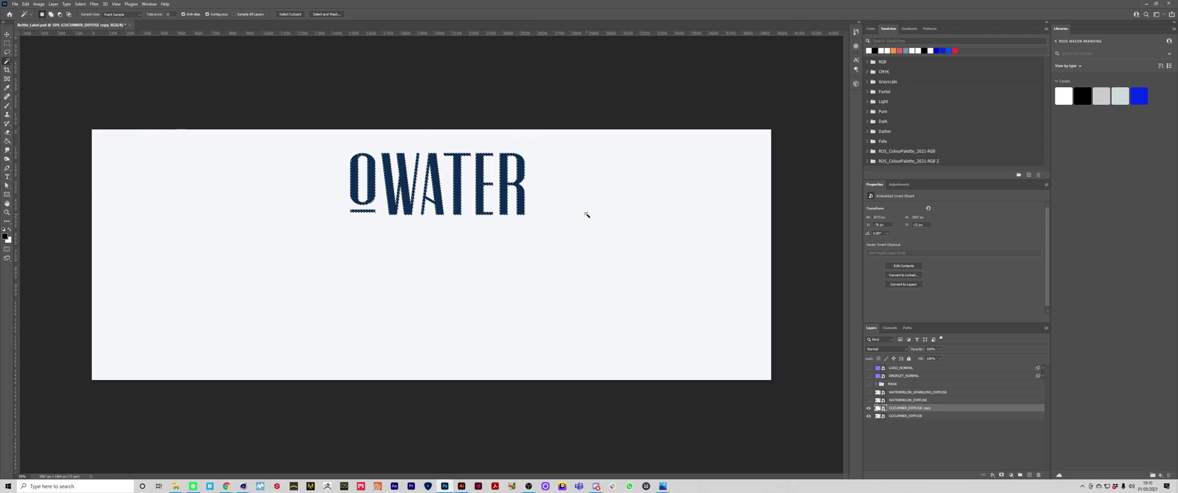
click(1001, 475)
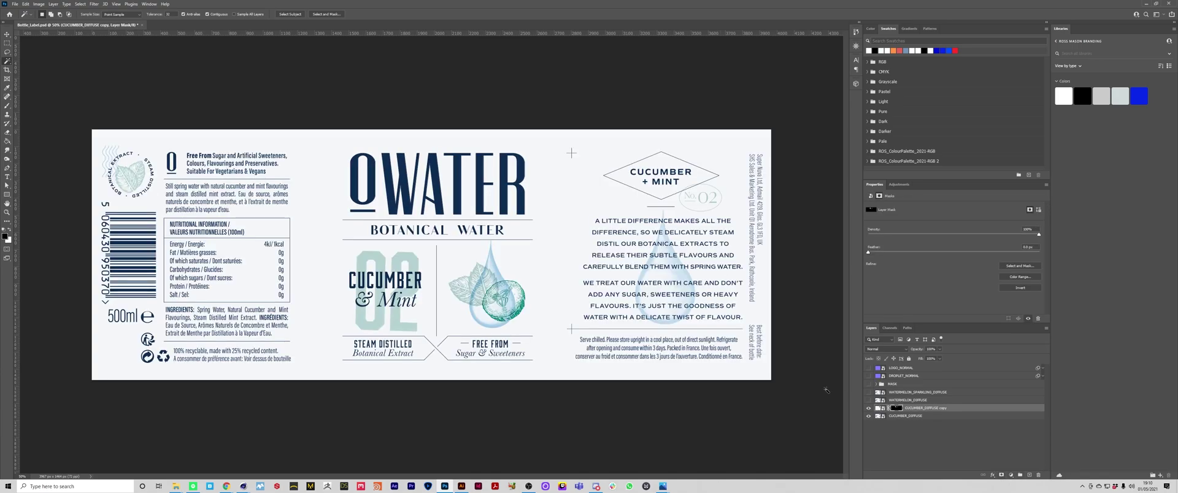
Toggle the original CUCUMBER_DIFFUSE layer to check the masked logo, undo the layer mask, and clear the selection
click(869, 416)
click(869, 416)
click(869, 417)
click(868, 417)
key(ctrl+z)
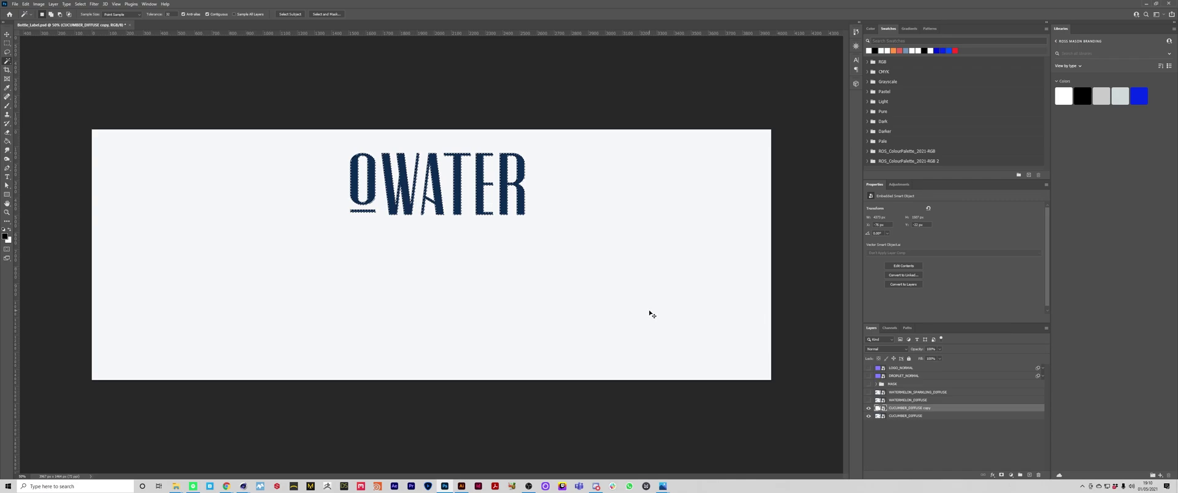
key(ctrl+d)
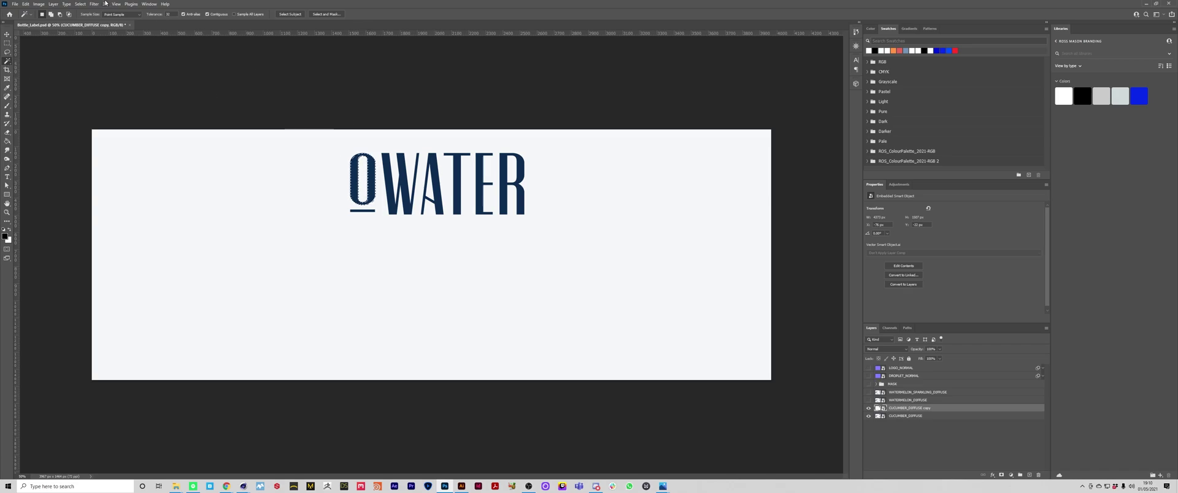
Extend the Magic Wand selection from the letter O to the whole OWATER logo and copy it to a new layer
click(80, 4)
click(92, 122)
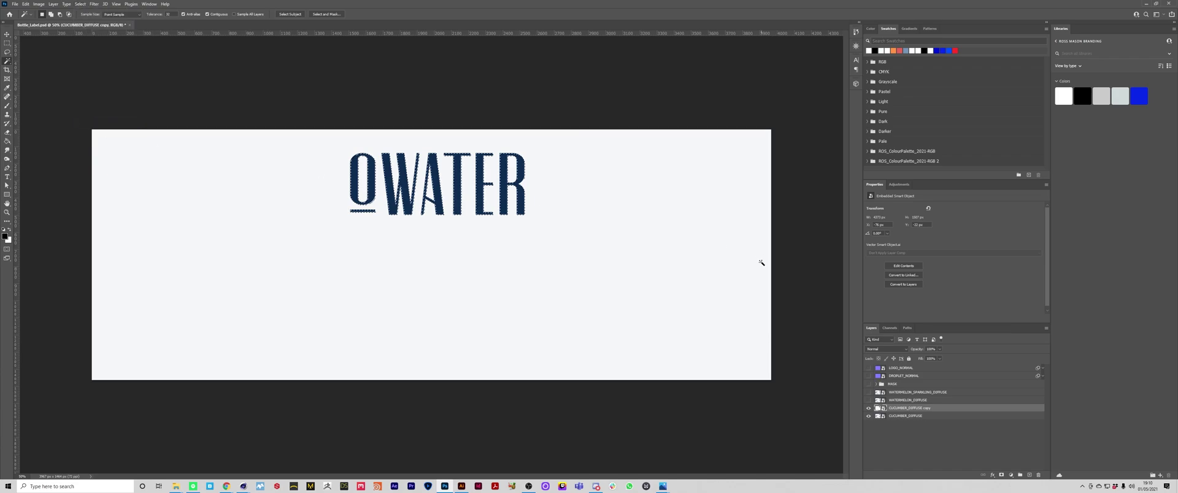
key(ctrl+j)
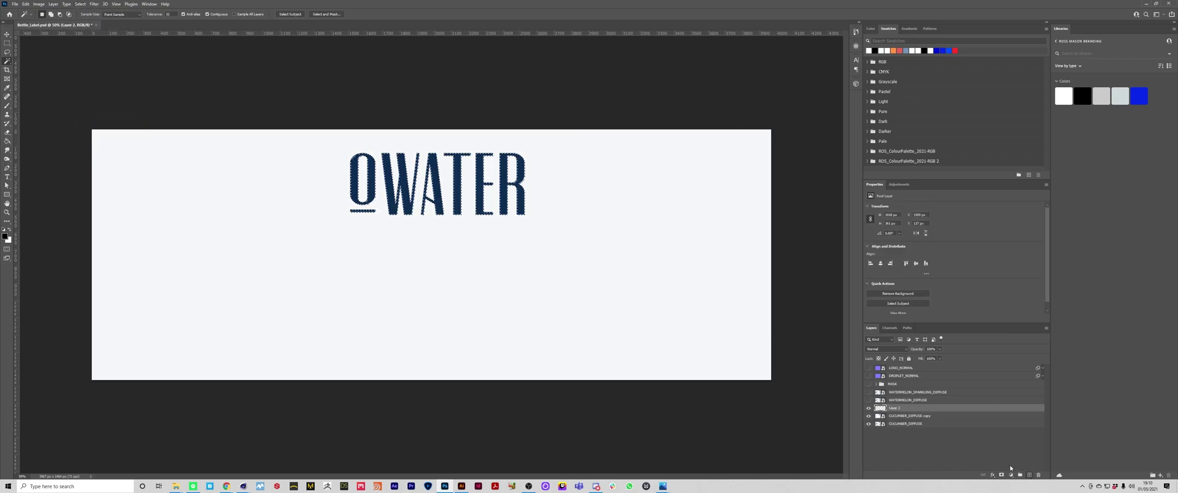
Fill the selected OWATER lettering on the new layer with white
click(26, 4)
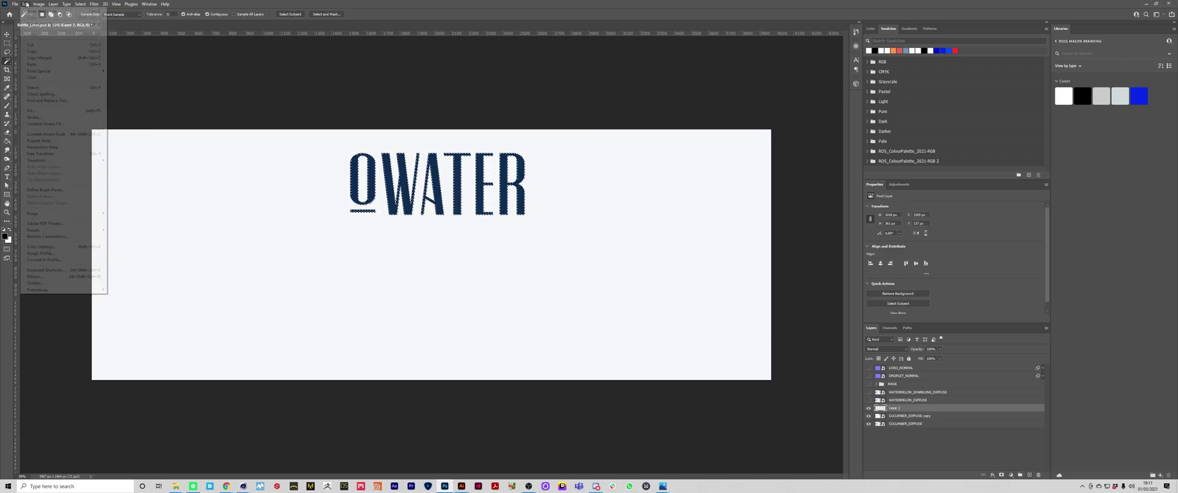
click(30, 110)
click(591, 136)
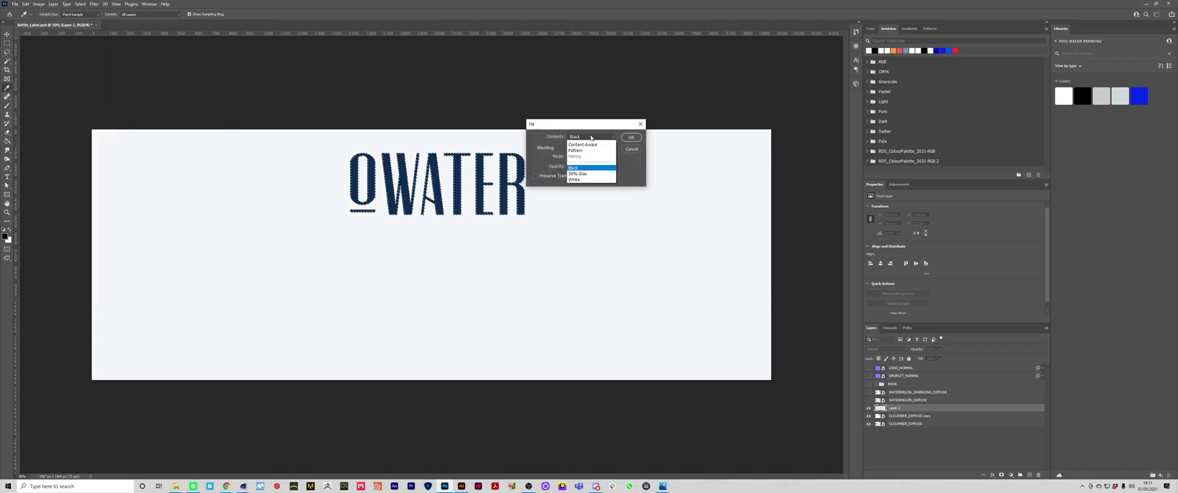
click(576, 179)
click(632, 138)
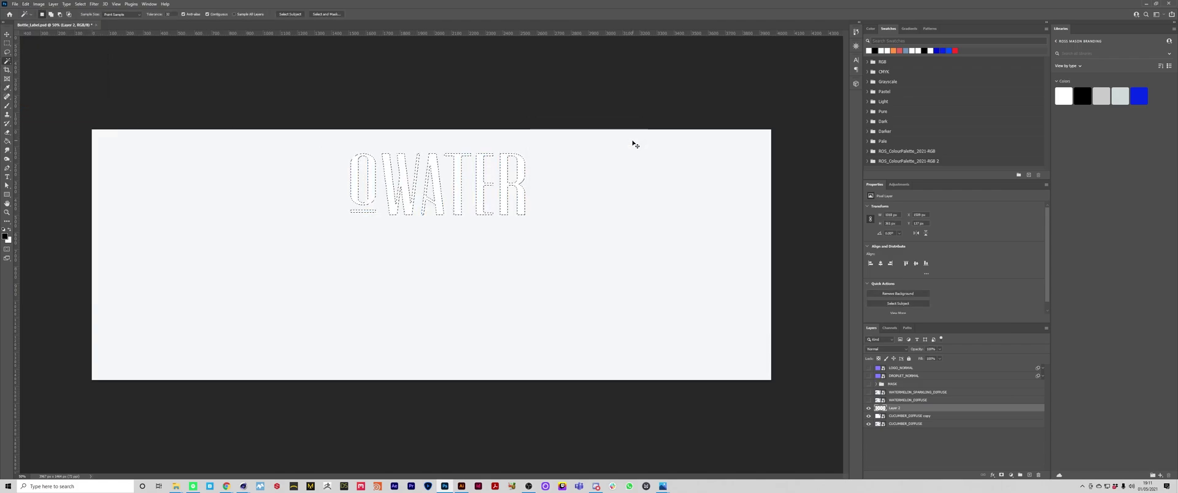
Clear the selection and add a black-filled layer directly beneath the white OWATER lettering layer
key(ctrl+d)
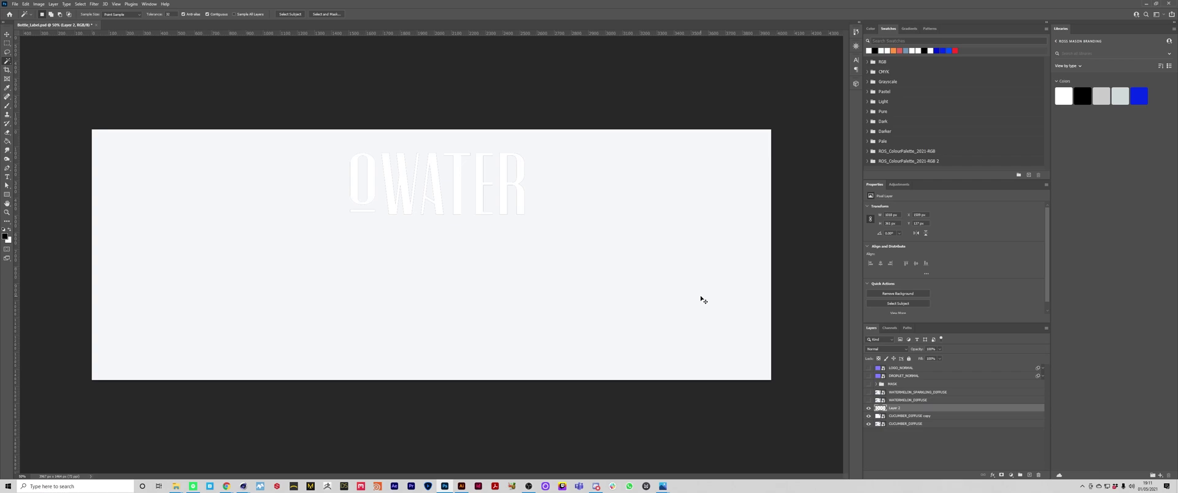
click(913, 417)
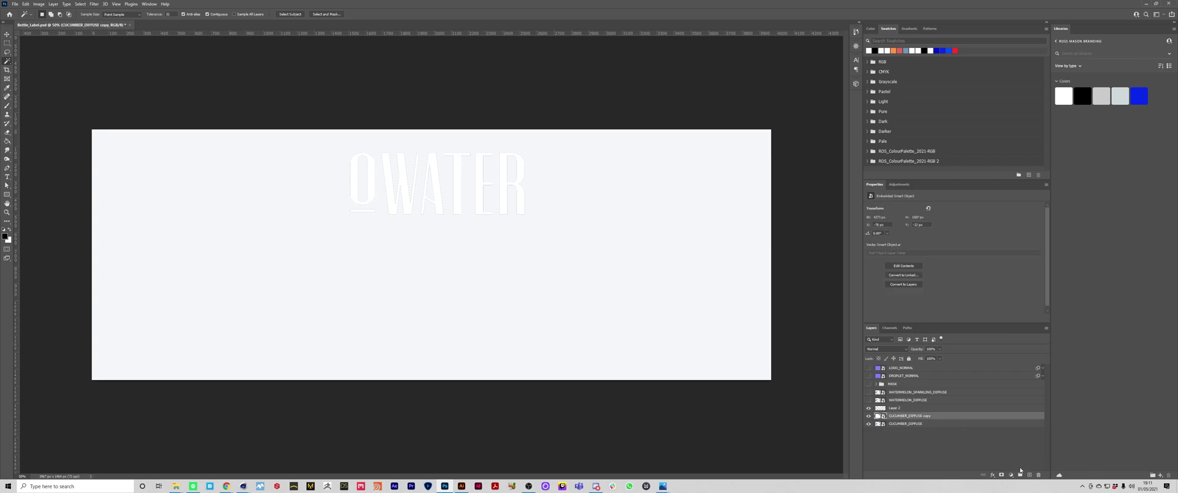
click(1029, 475)
key(g)
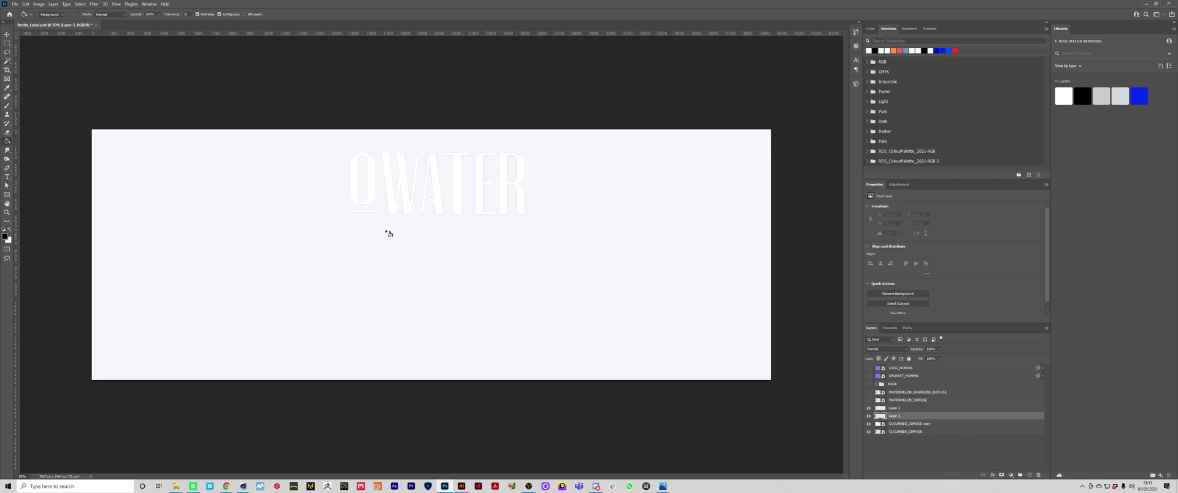
click(281, 234)
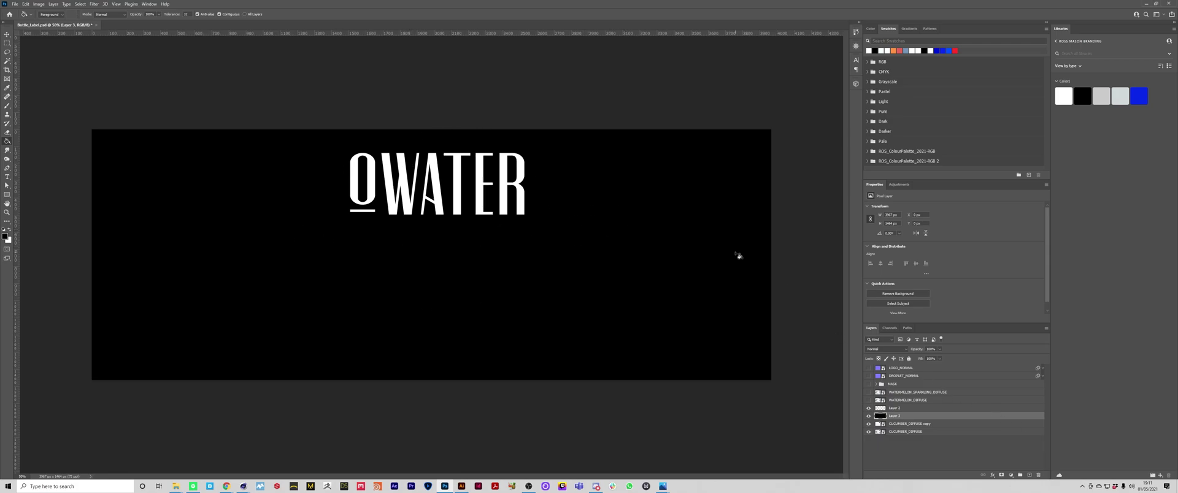
View the LOGO_ALPHA and DROP_ALPHA images in the project's tex folder and close them again
click(17, 4)
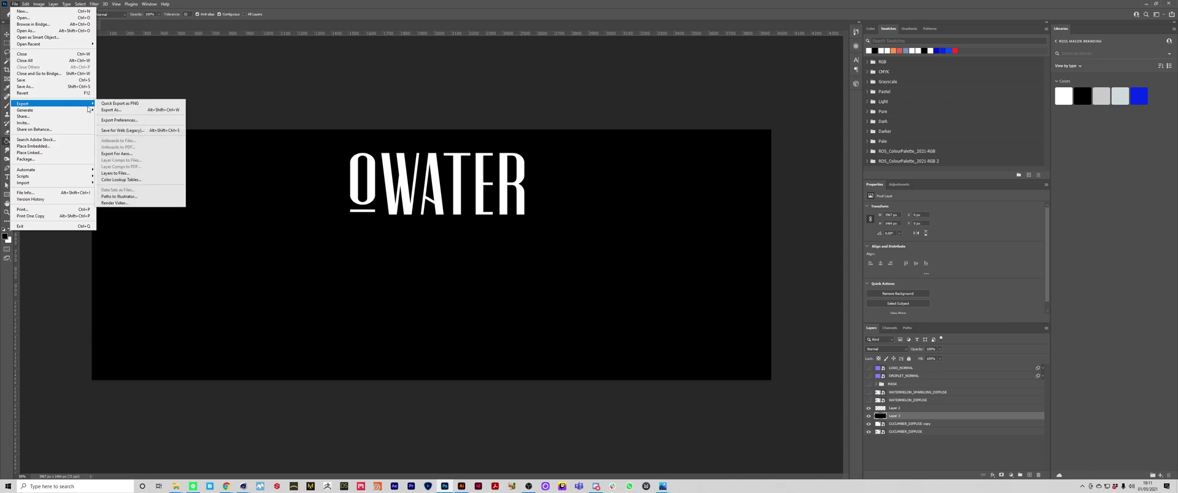
key(alt+Tab)
double_click(671, 142)
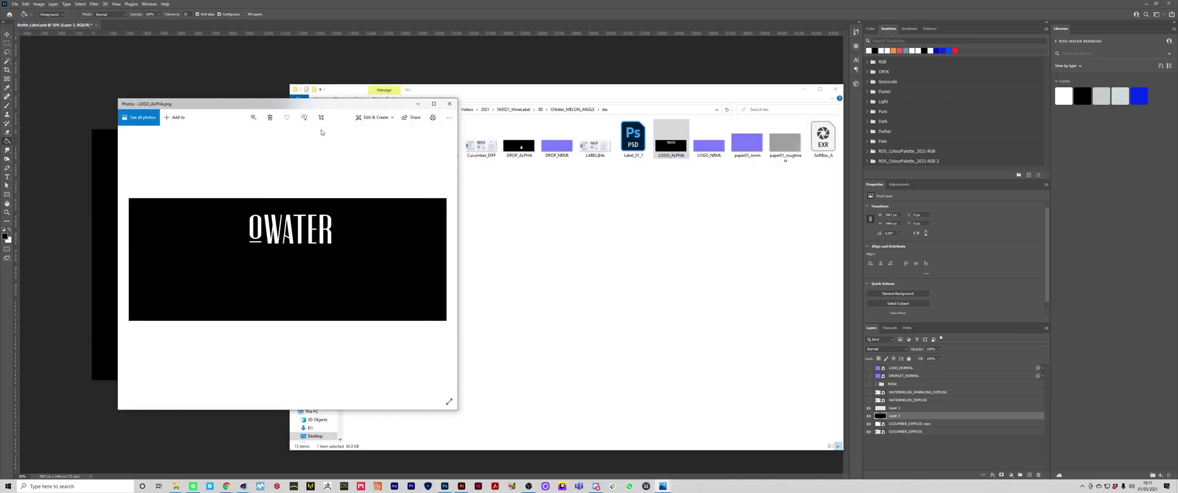
drag(319, 104, 572, 107)
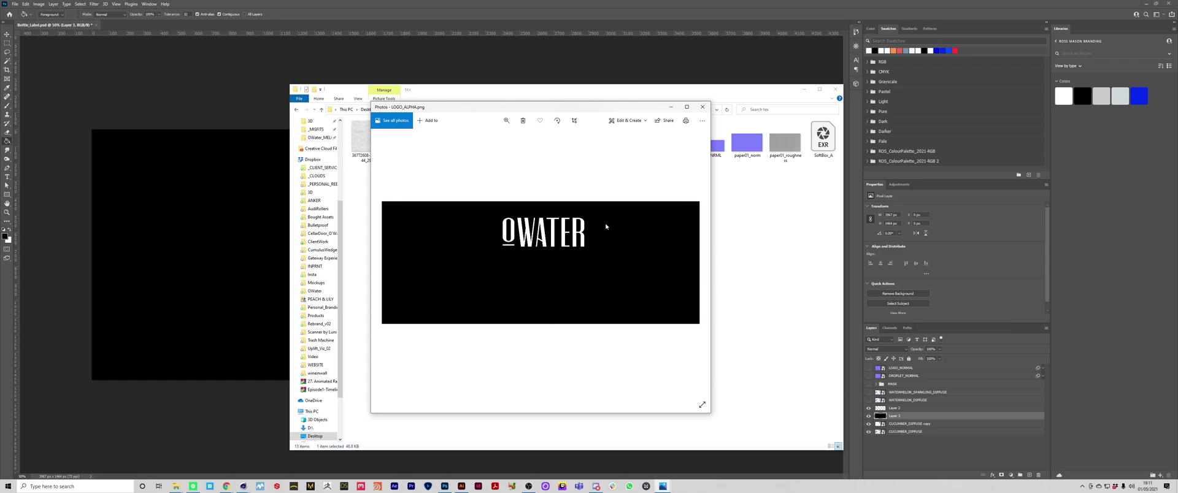
click(701, 107)
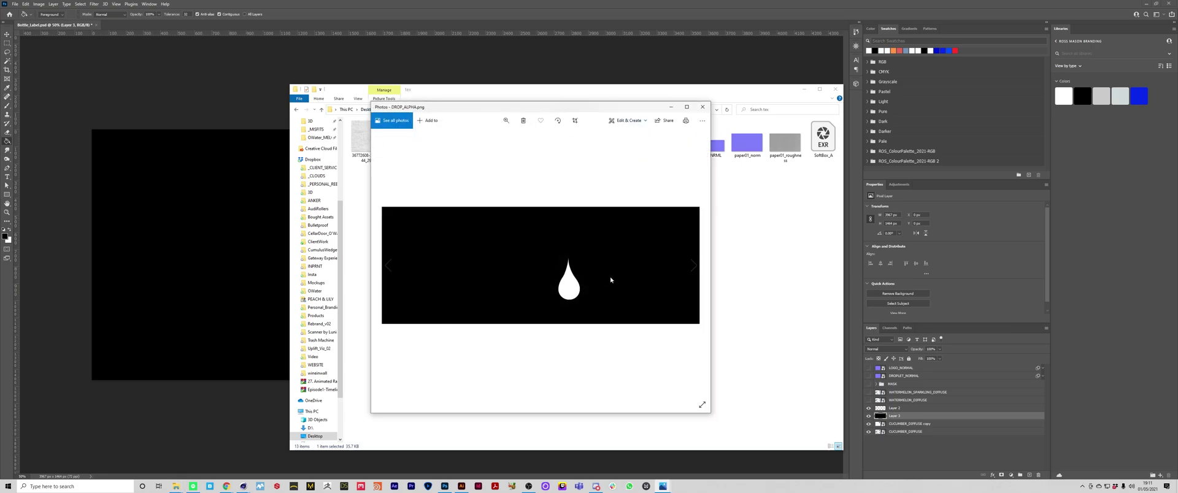
click(706, 106)
click(805, 92)
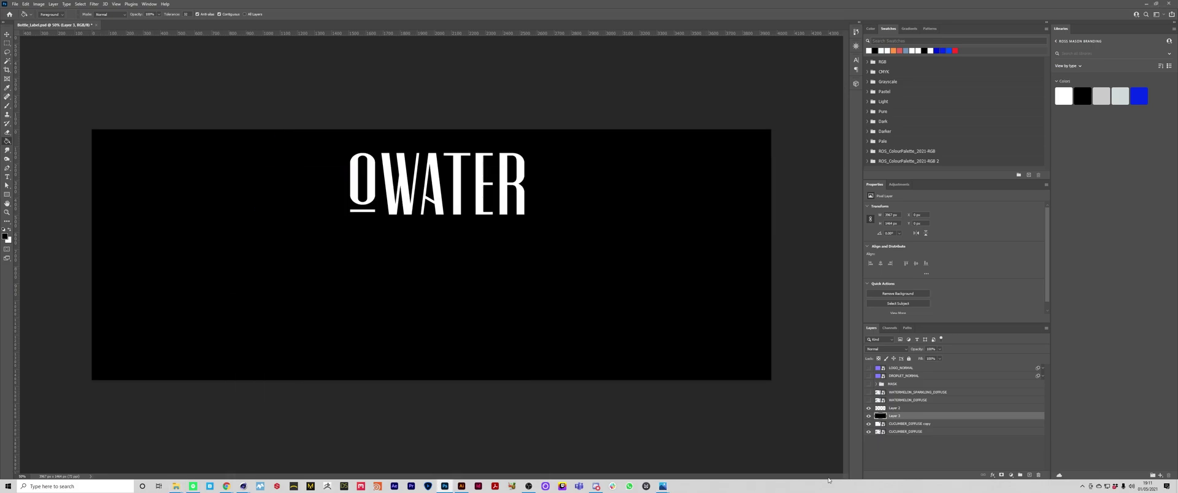
Toggle the mask layers and the CUCUMBER_DIFFUSE copy to compare them with the CUCUMBER_DIFFUSE smart object, and check its layer options
drag(869, 408, 869, 424)
click(869, 424)
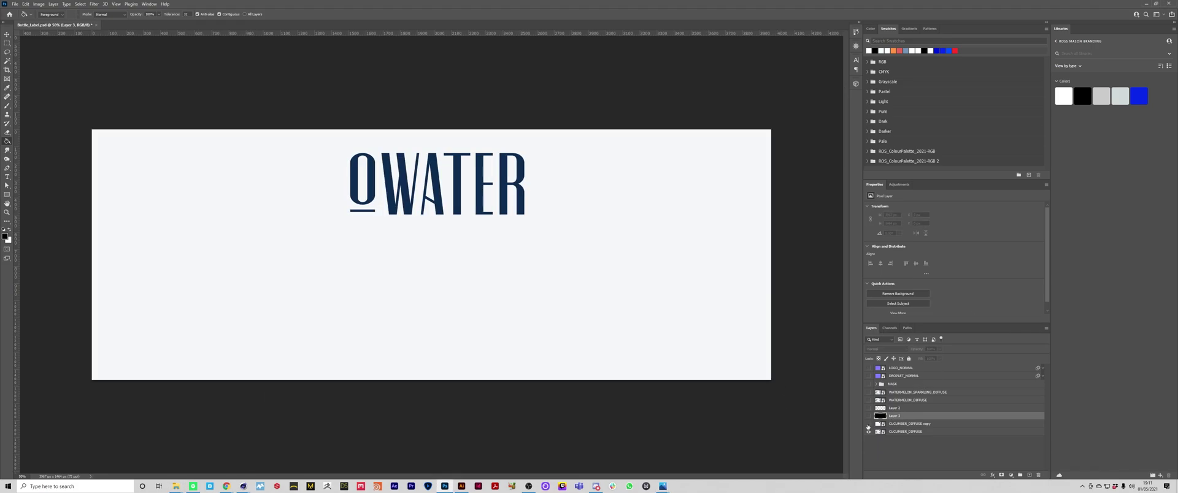
click(869, 424)
click(869, 424)
click(868, 424)
click(891, 432)
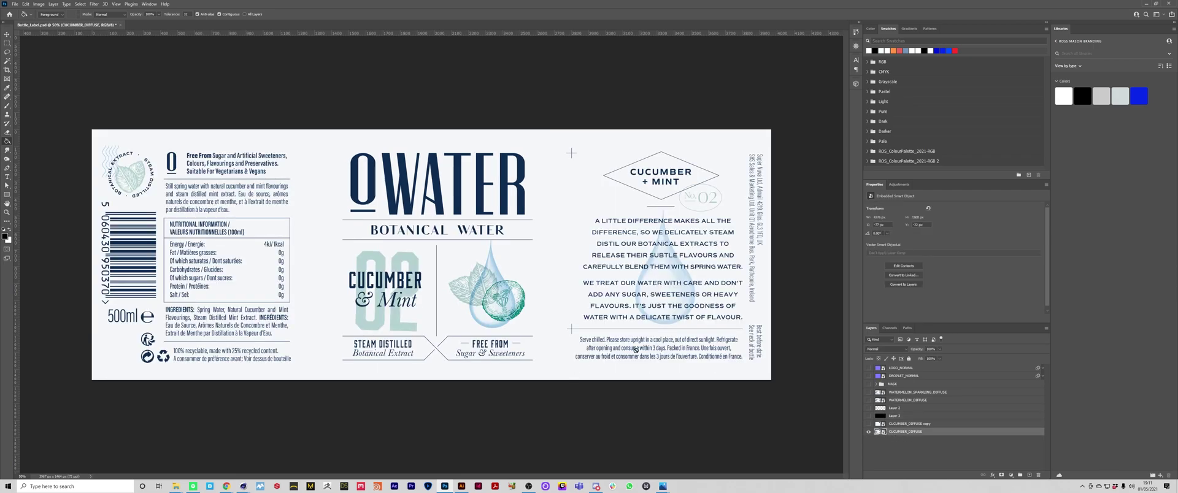
right_click(941, 434)
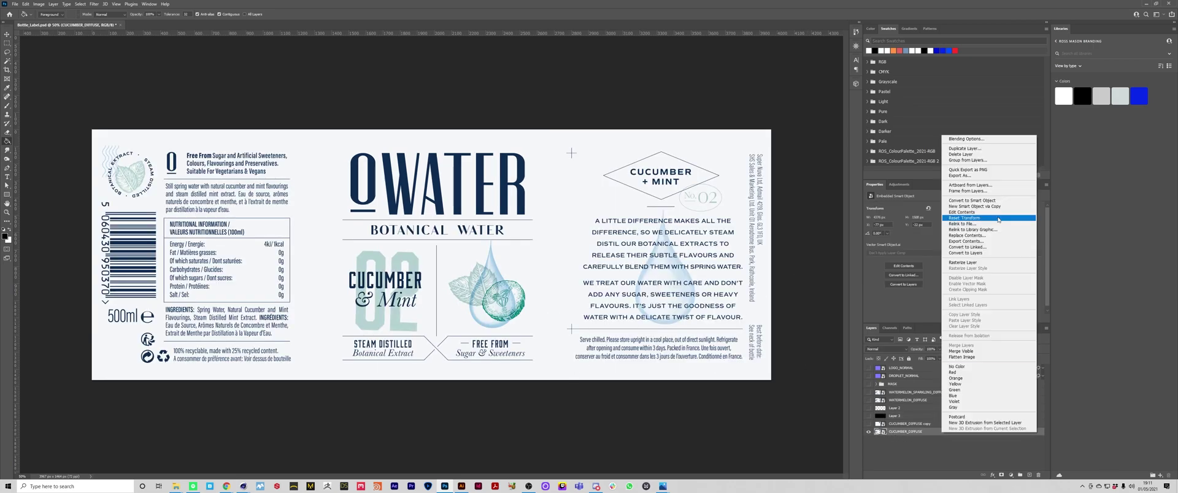
click(897, 456)
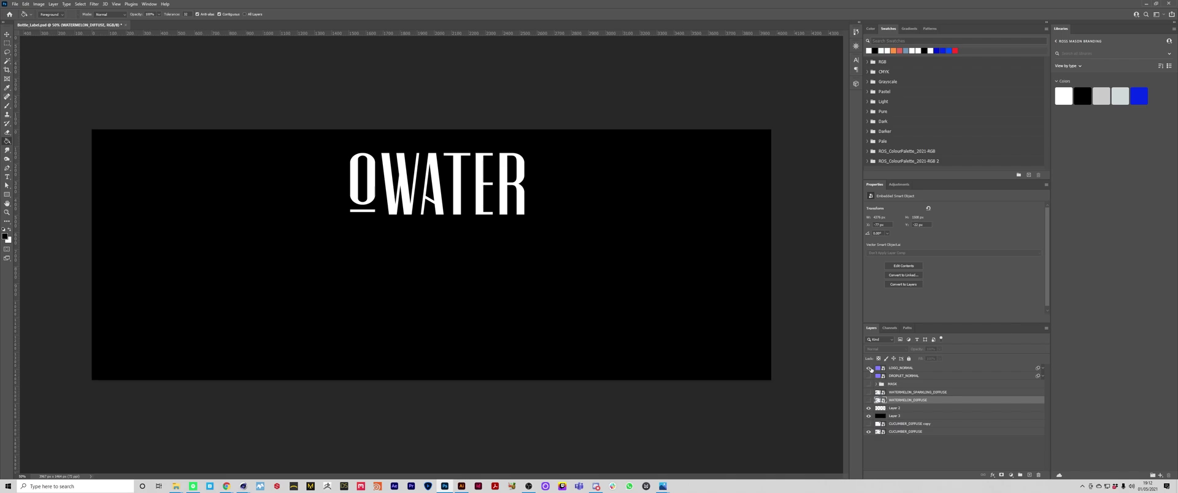
Toggle the LOGO_NORMAL and DROPLET_NORMAL layers on and off to view each normal map
click(868, 368)
click(868, 368)
click(868, 376)
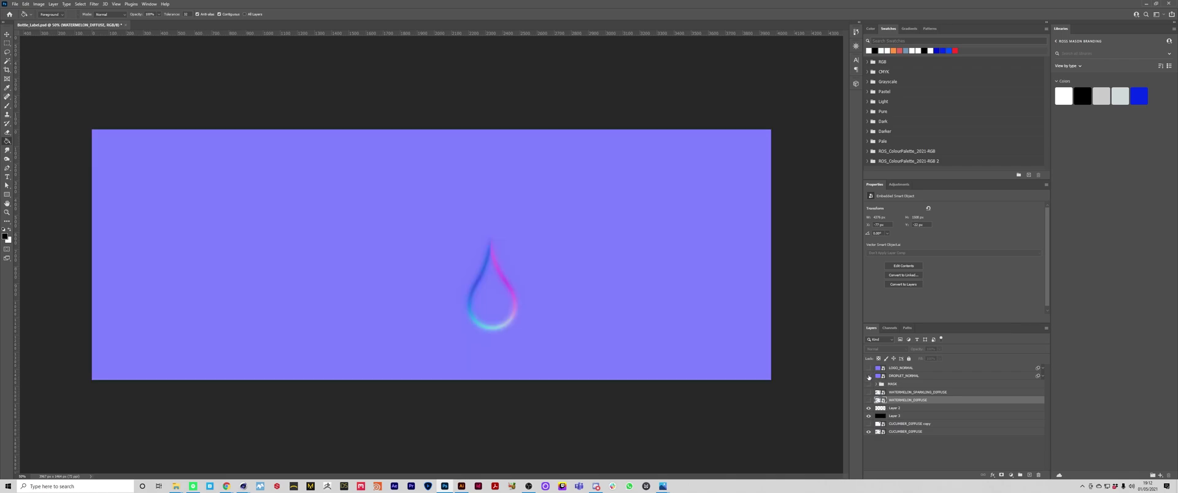
click(868, 376)
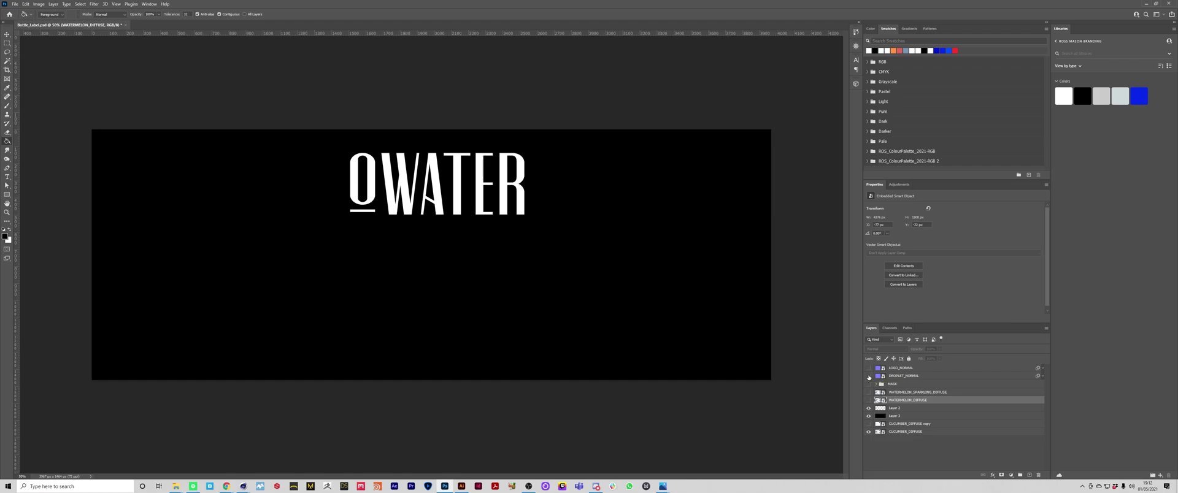
Select the white lettering and black background layers, toggle each one to check it, and duplicate the pair
click(899, 410)
shift+click(886, 417)
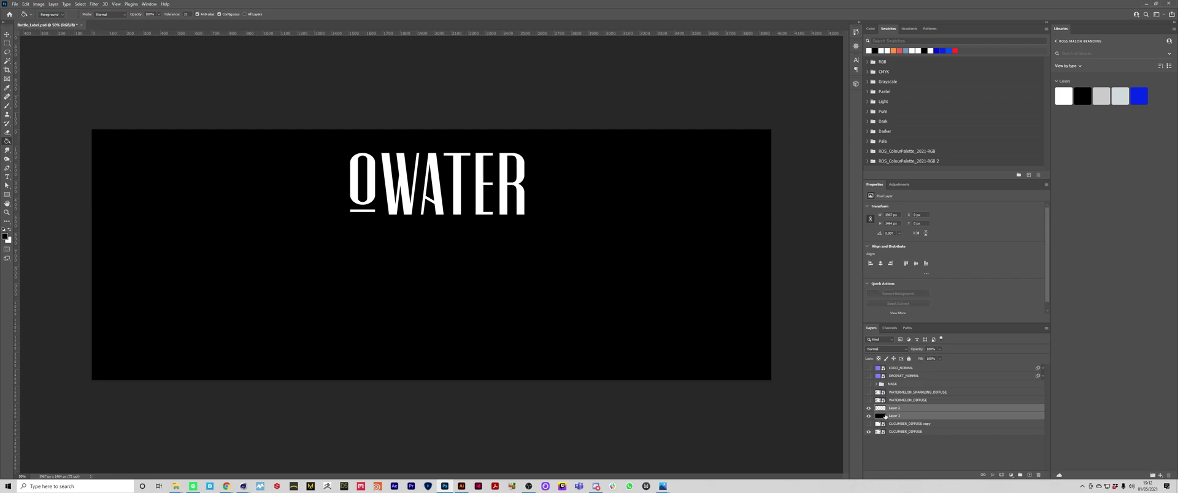
click(869, 408)
click(868, 408)
click(868, 408)
click(868, 409)
click(868, 416)
click(869, 416)
click(868, 416)
click(868, 416)
key(ctrl+j)
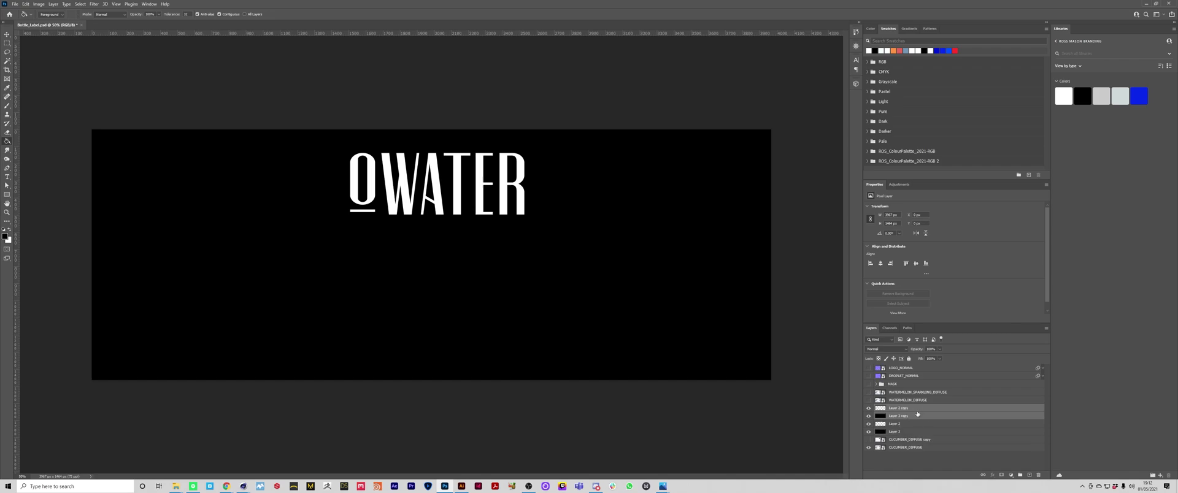
Convert the two duplicated layers into a single smart object and hide the original lettering and black layers
right_click(917, 414)
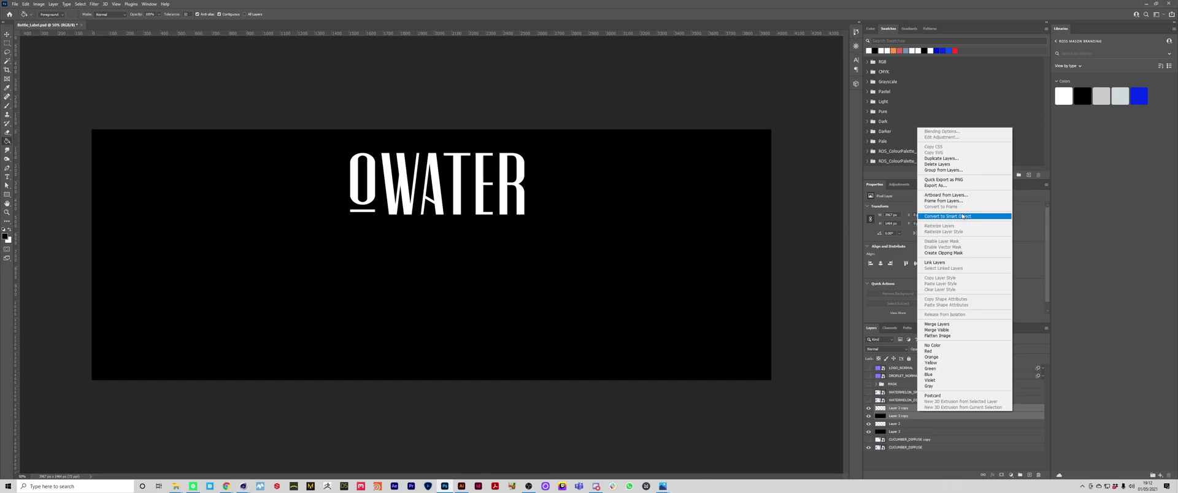
click(939, 217)
drag(873, 418, 869, 424)
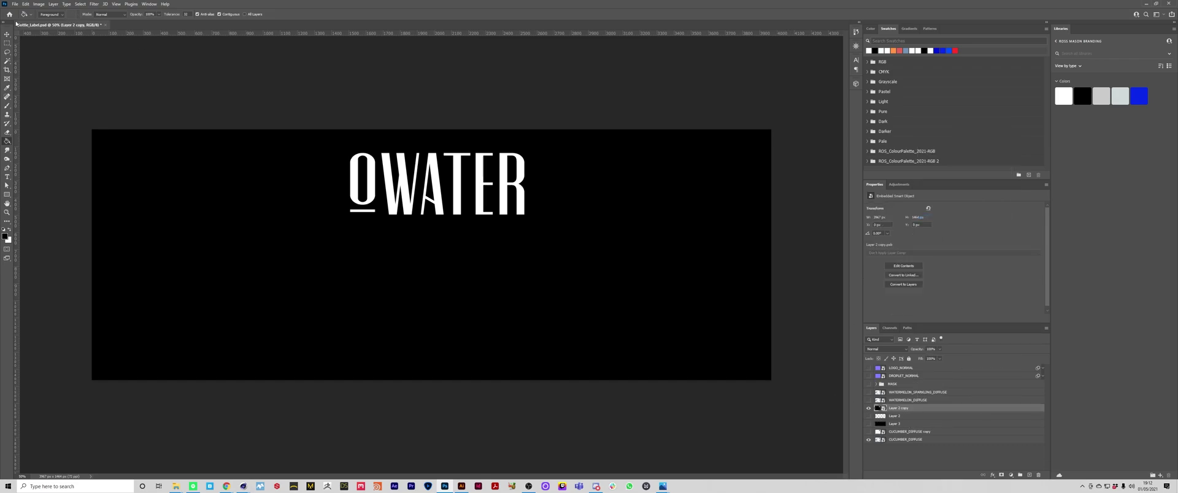
Start the Generate Normal Map filter on the smart object and rotate the preview sphere to examine the raised lettering
click(94, 4)
mouse_move(106, 86)
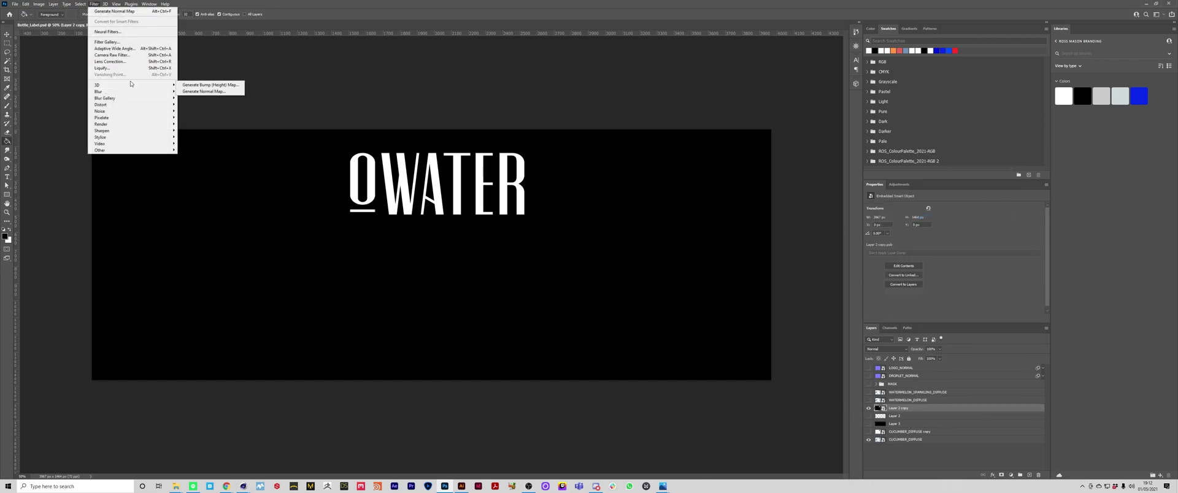
click(232, 92)
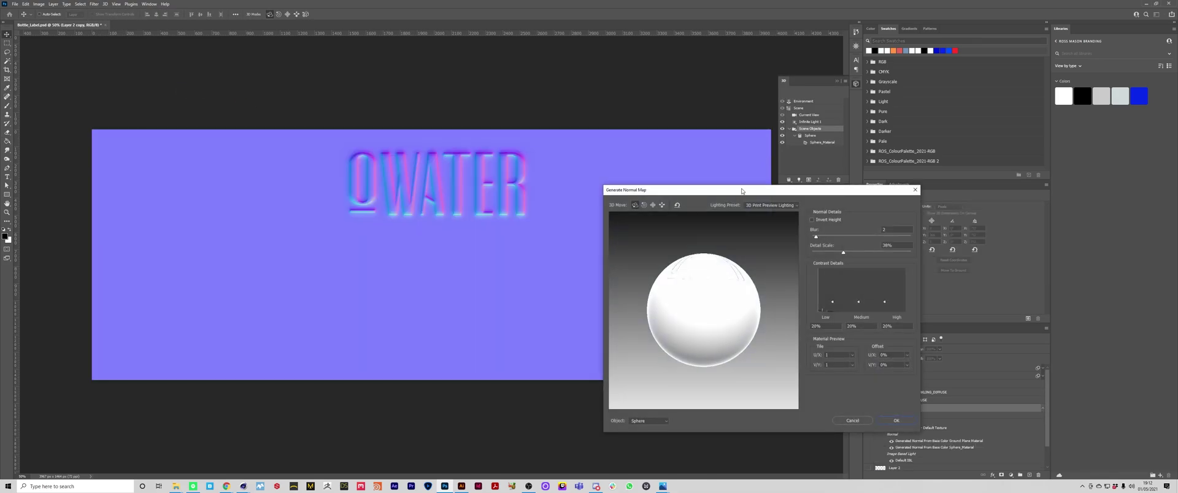
mouse_move(742, 190)
mouse_down()
mouse_move(696, 203)
mouse_move(729, 192)
mouse_up()
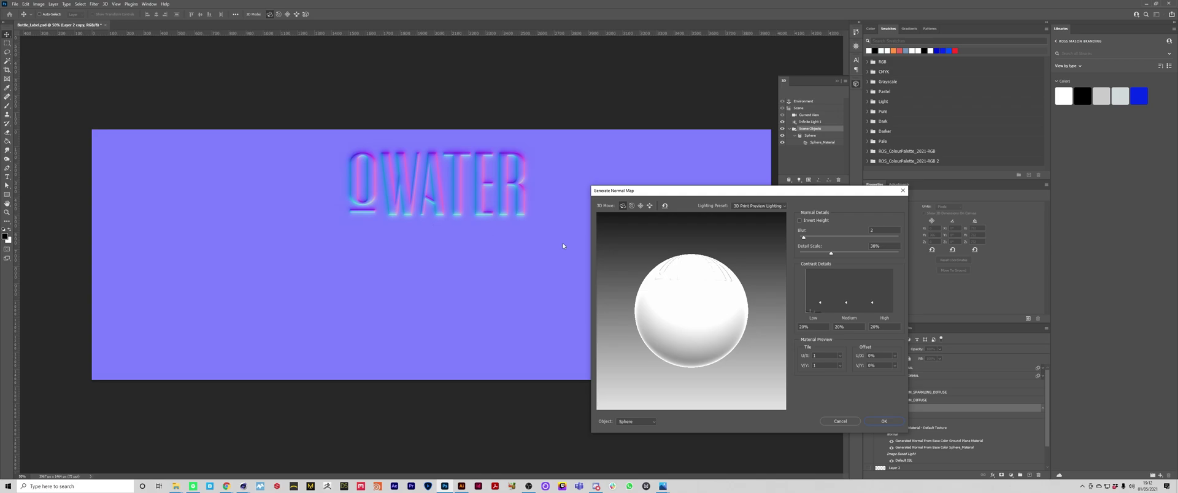
drag(700, 294, 707, 311)
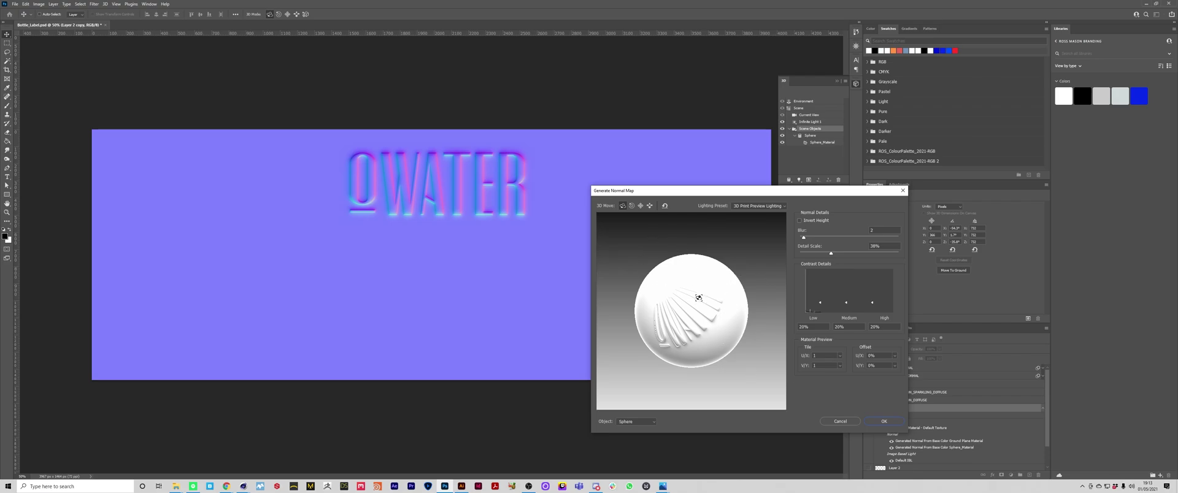
Try a normal map blur of 20, and return it to 2
drag(878, 231, 857, 234)
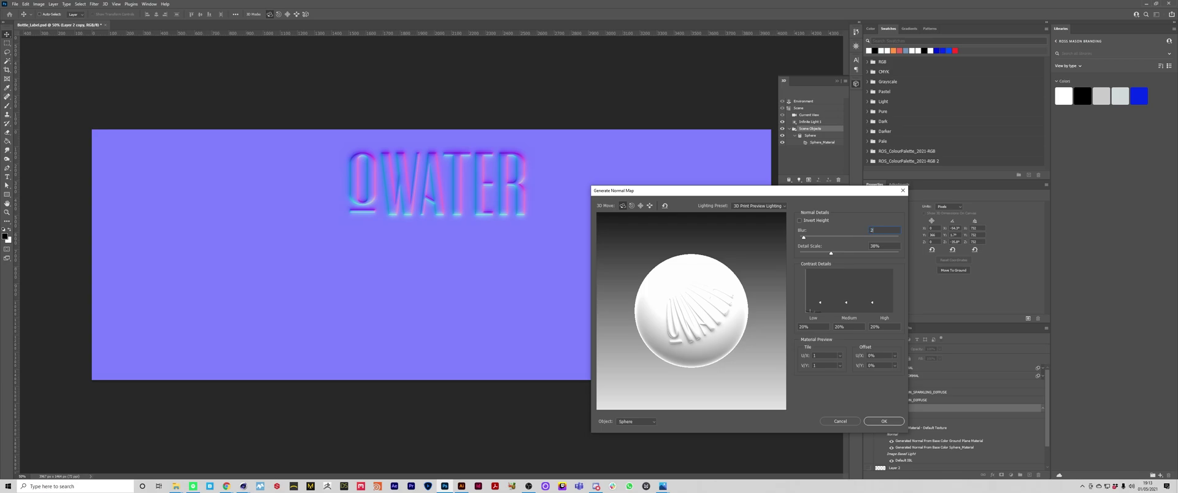
text(20)
key(Tab)
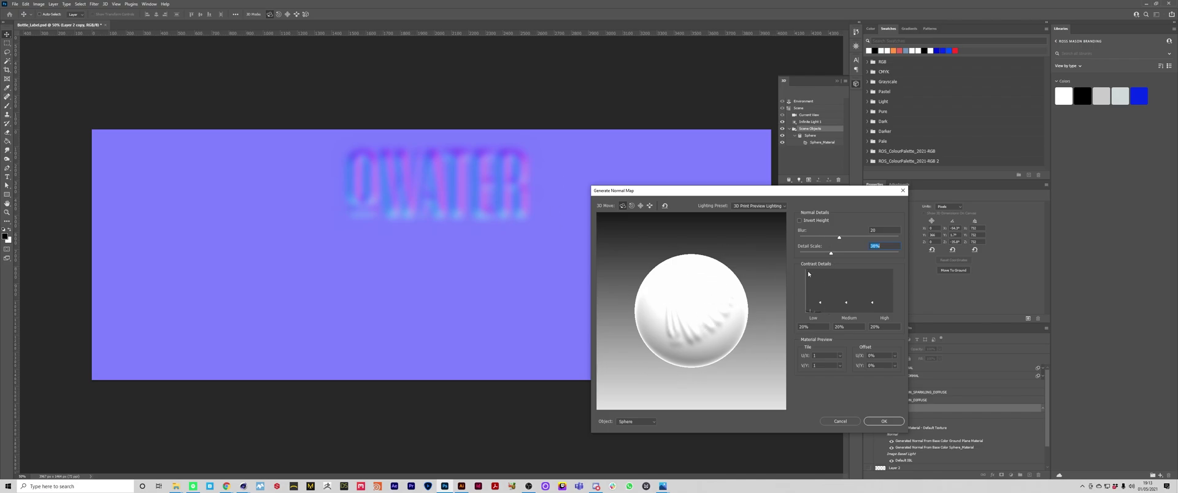
click(878, 230)
key(Tab)
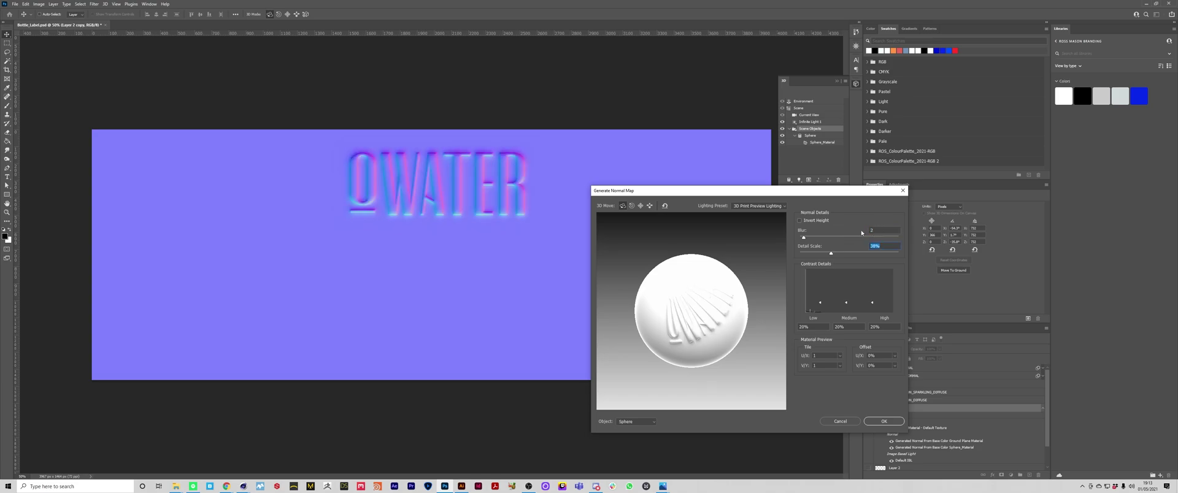
Set the normal map blur to 5, check the preview sphere, and apply the filter
key(shift+Tab)
key(Tab)
drag(758, 259, 763, 326)
click(884, 421)
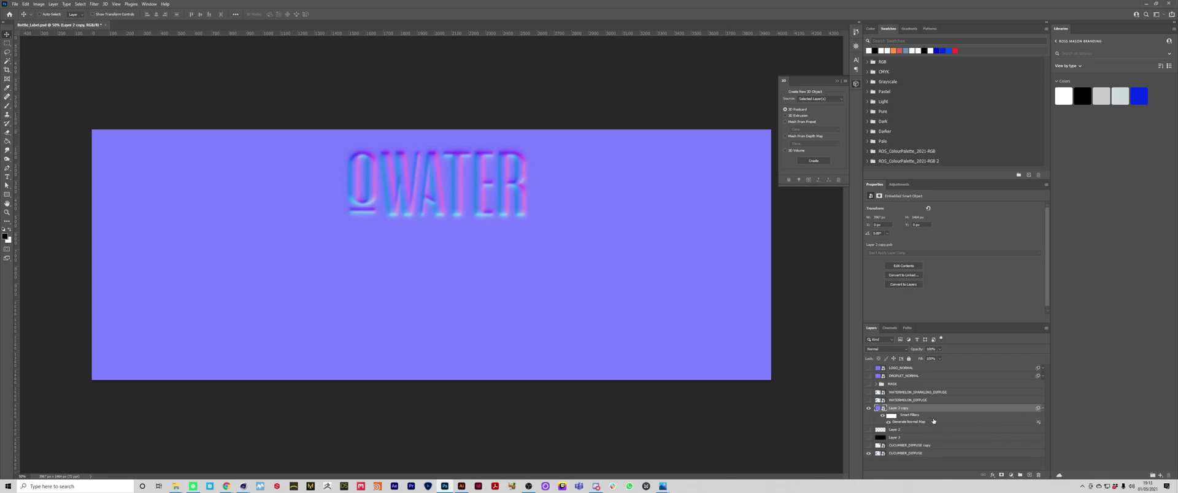
Reopen the Generate Normal Map smart filter to review its blur and detail scale settings, and close it
double_click(914, 423)
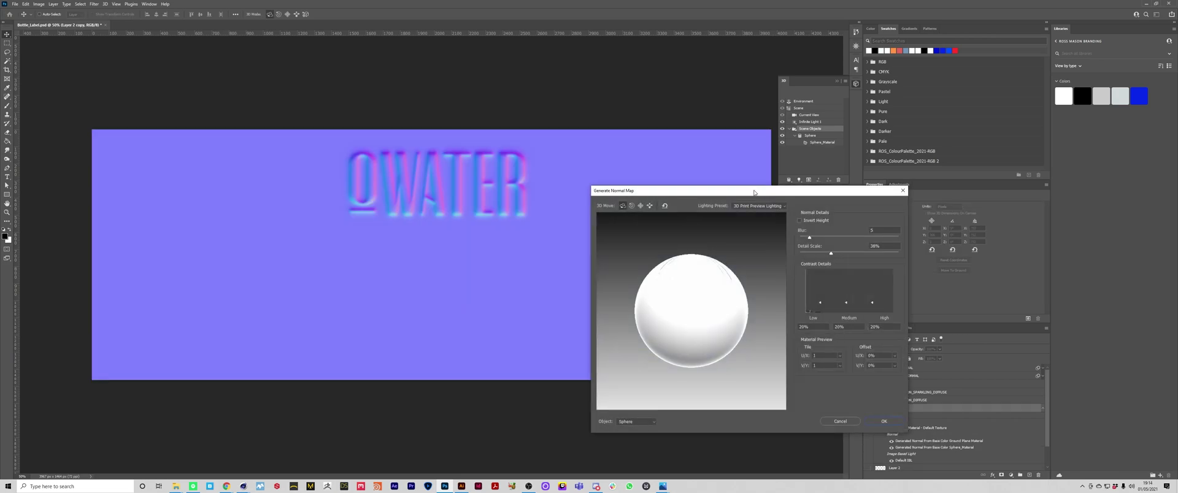
click(855, 202)
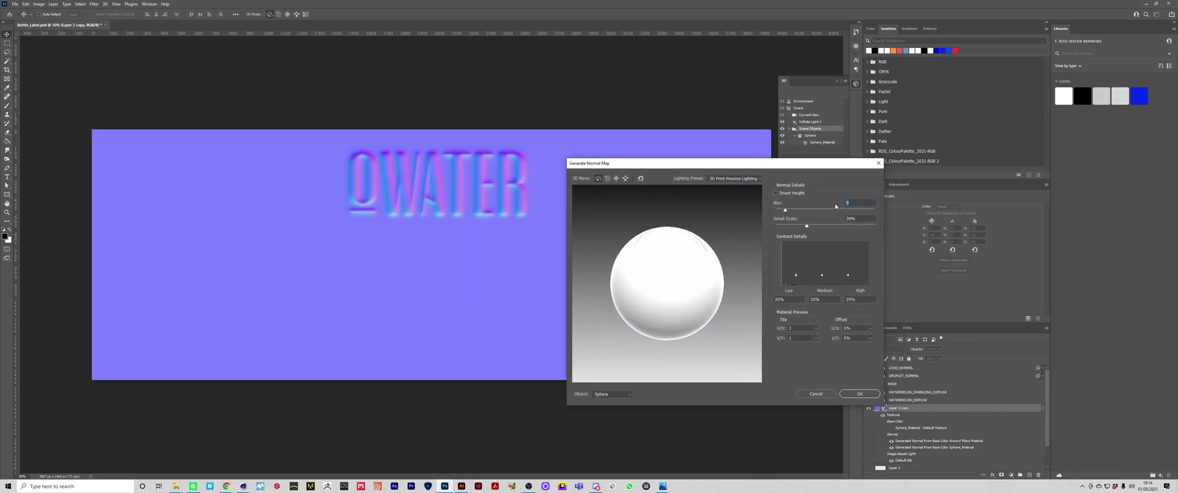
click(853, 218)
click(861, 218)
click(831, 396)
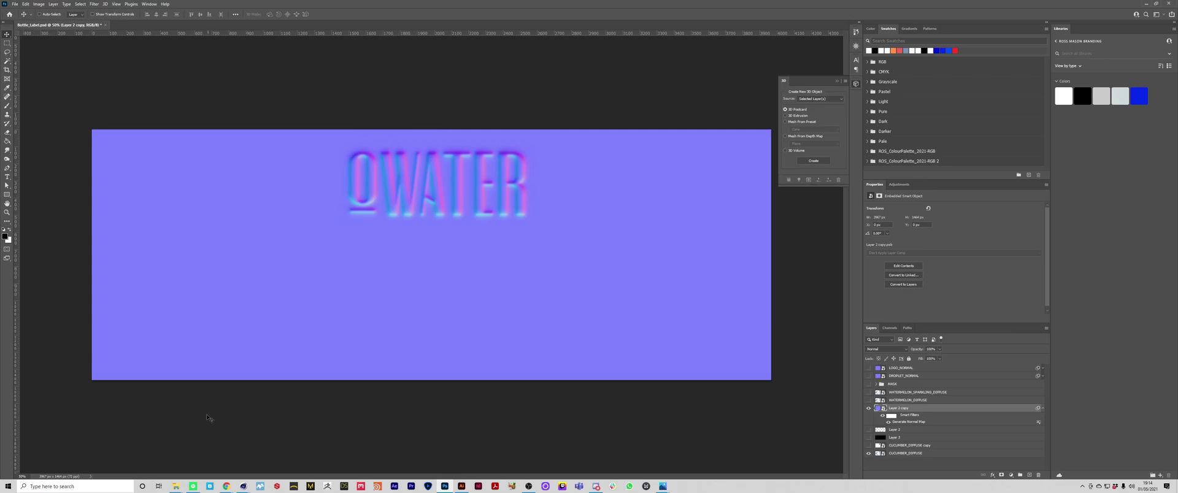
Open LOGO_NRML from the tex folder and compare it back and forth with LOGO_ALPHA
mouse_move(177, 486)
click(215, 469)
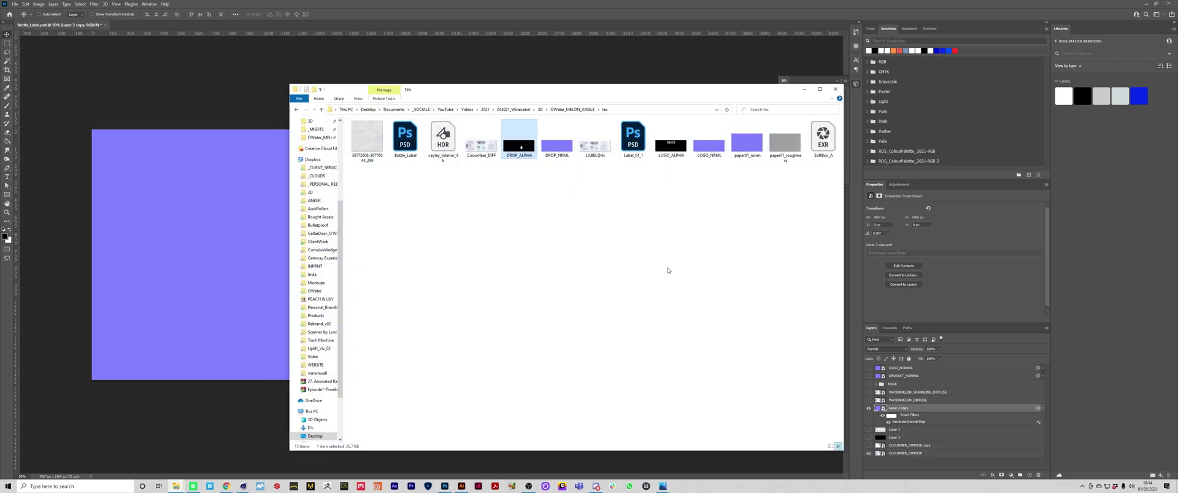
double_click(708, 144)
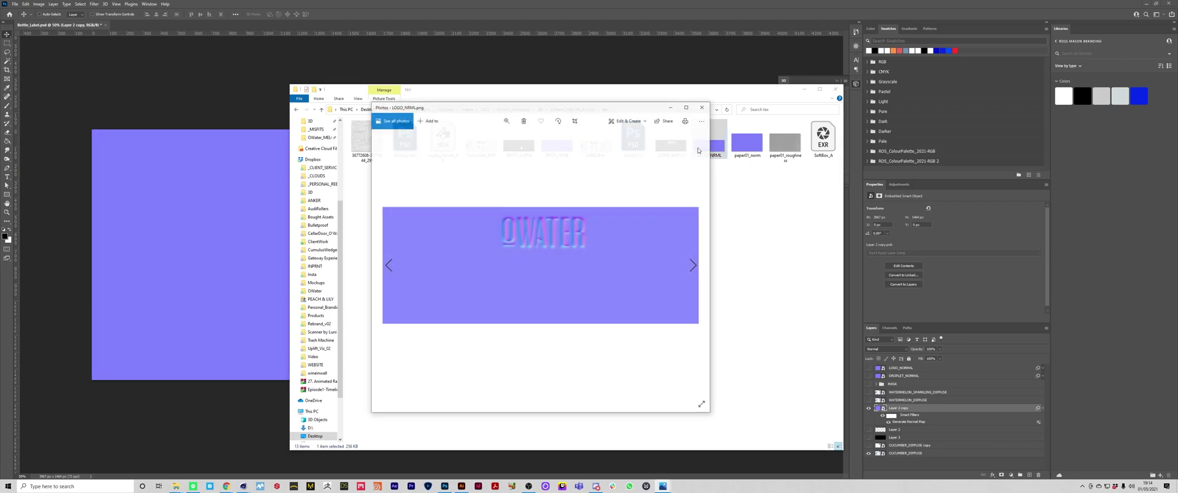
key(Left)
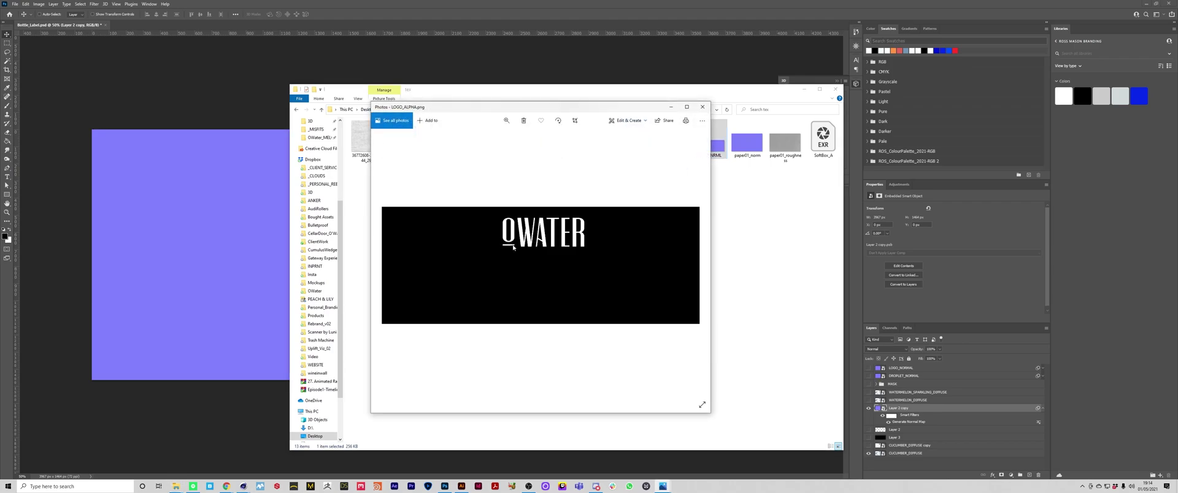
key(Right)
key(Left)
key(Right)
Return to Photoshop and hide the normal map smart object to show the CUCUMBER_DIFFUSE label artwork
click(869, 408)
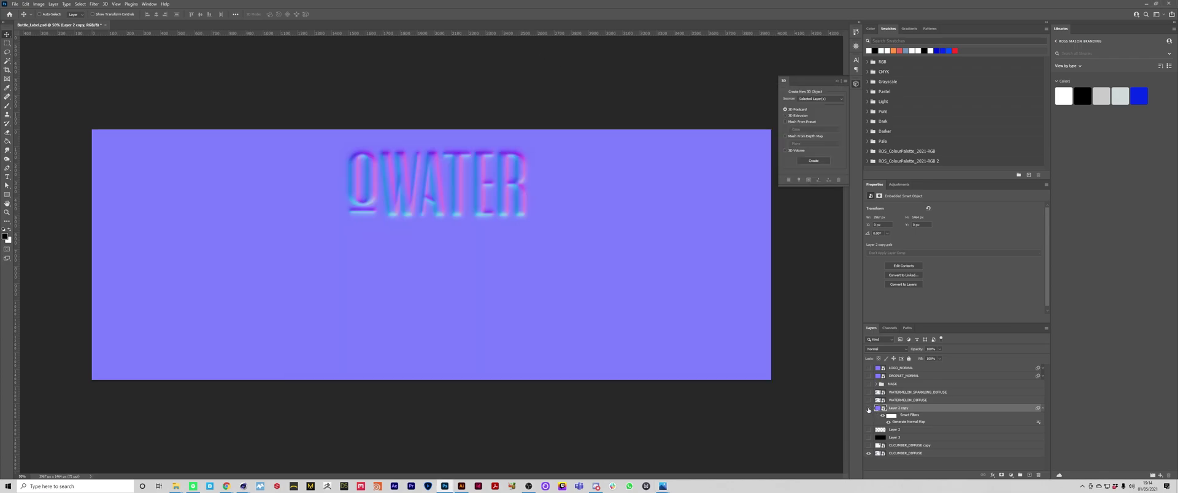
click(868, 408)
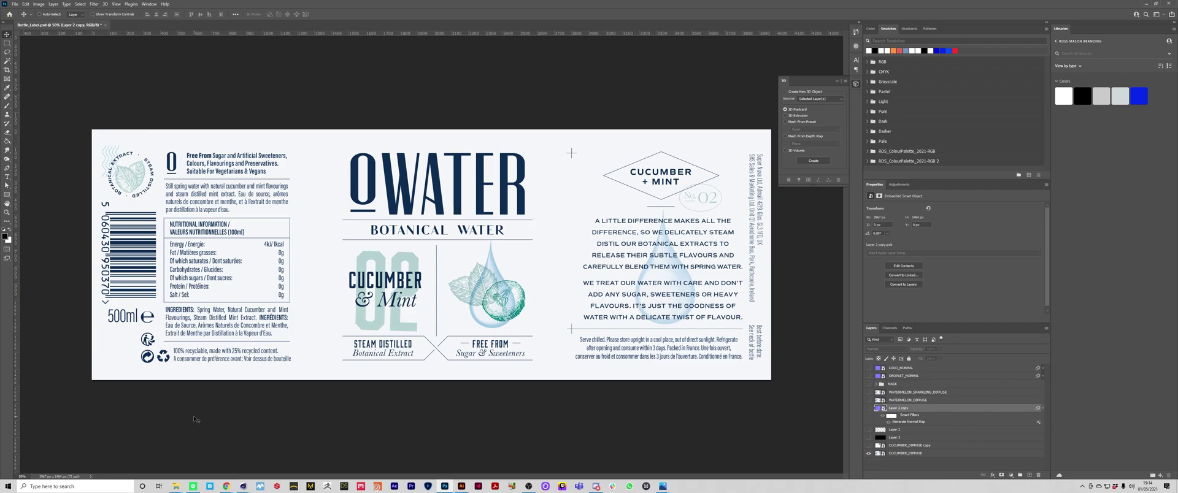
Switch to Cinema 4D and move the logo's normal texture and bump map nodes into line with their RS Material
mouse_move(244, 486)
click(202, 470)
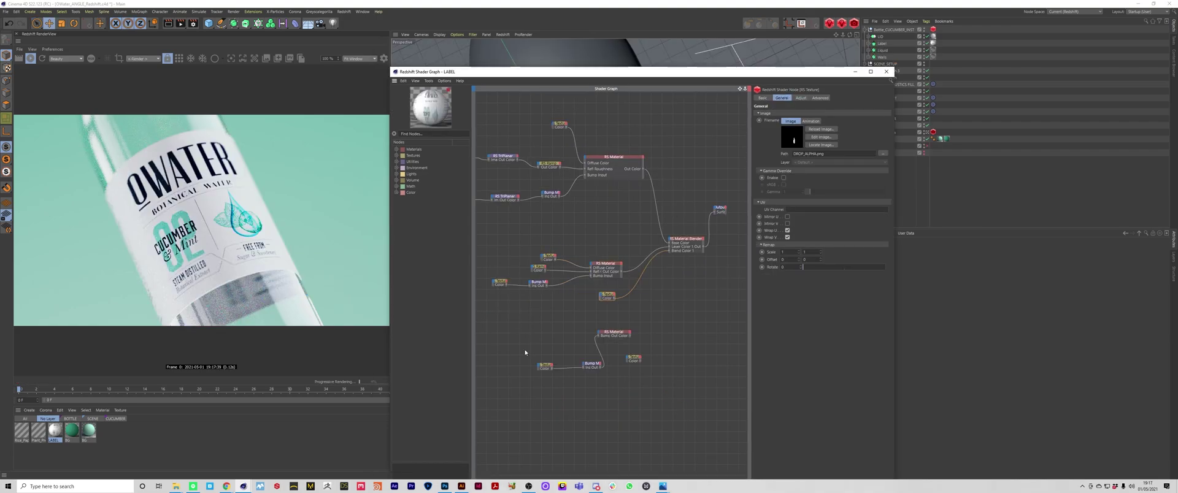
drag(525, 349, 564, 351)
click(551, 380)
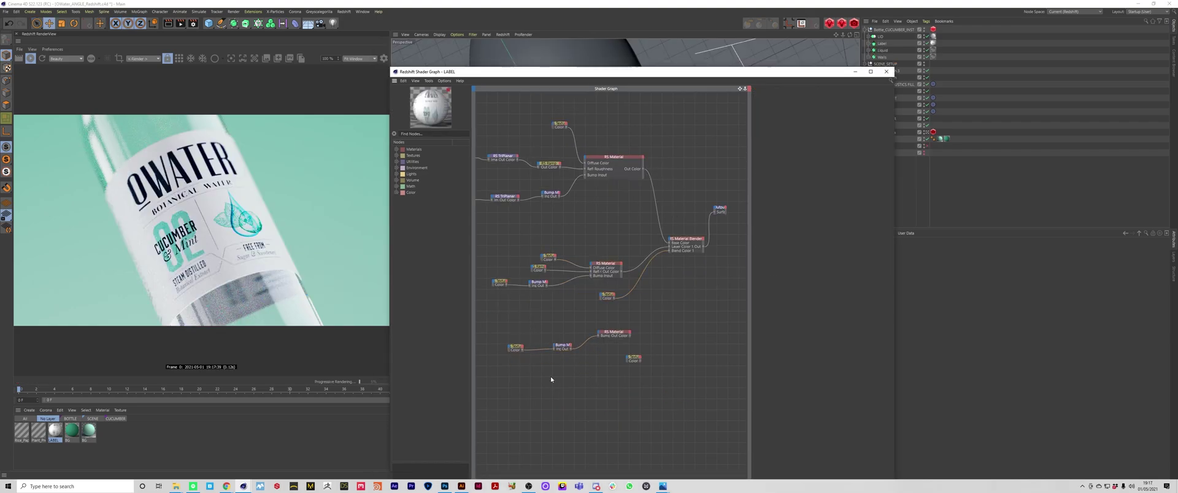
Preview the LOGO_NRML texture on the bottle by routing its node straight to the shader output
click(511, 349)
key(o)
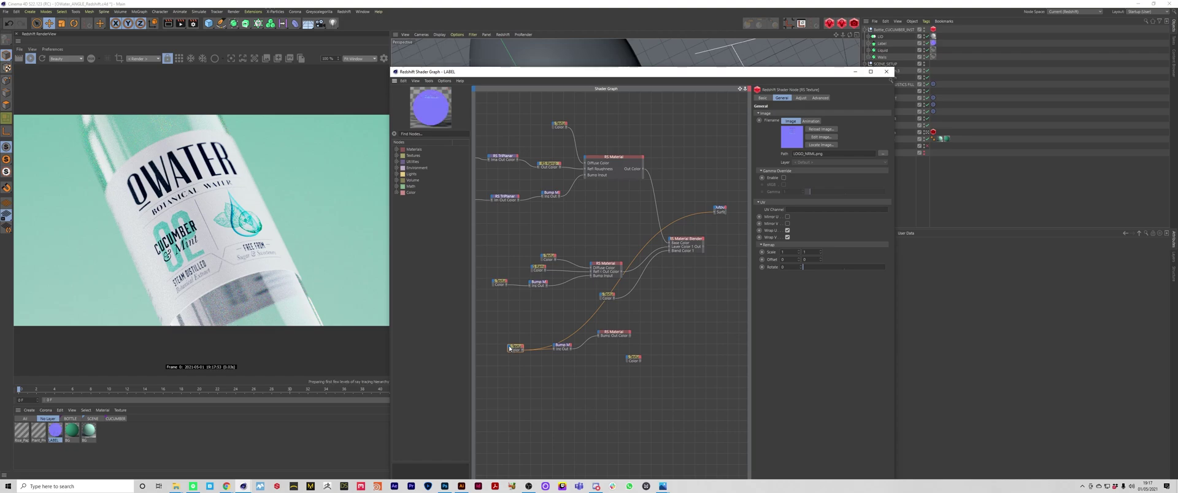
click(784, 178)
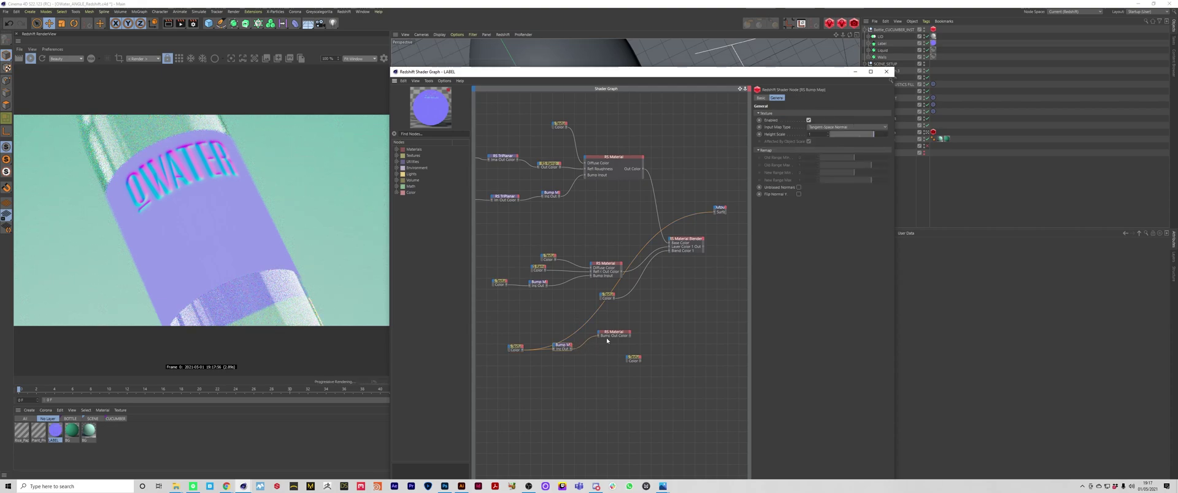
Connect the logo's RS Material to Layer Color 2 of the Material Blender and route the blender back to the output
click(616, 335)
drag(616, 335, 620, 333)
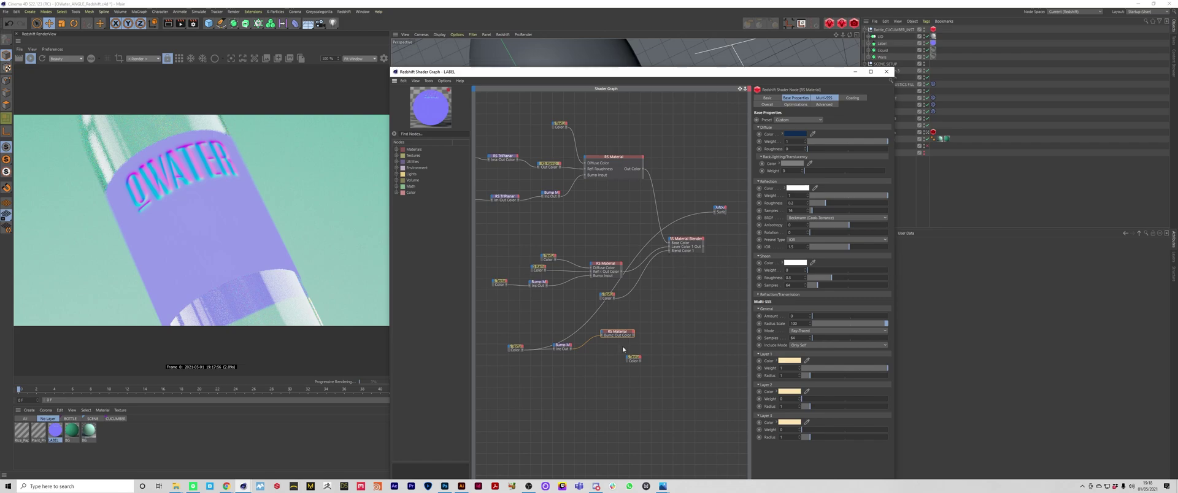
drag(634, 337, 670, 240)
mouse_move(686, 257)
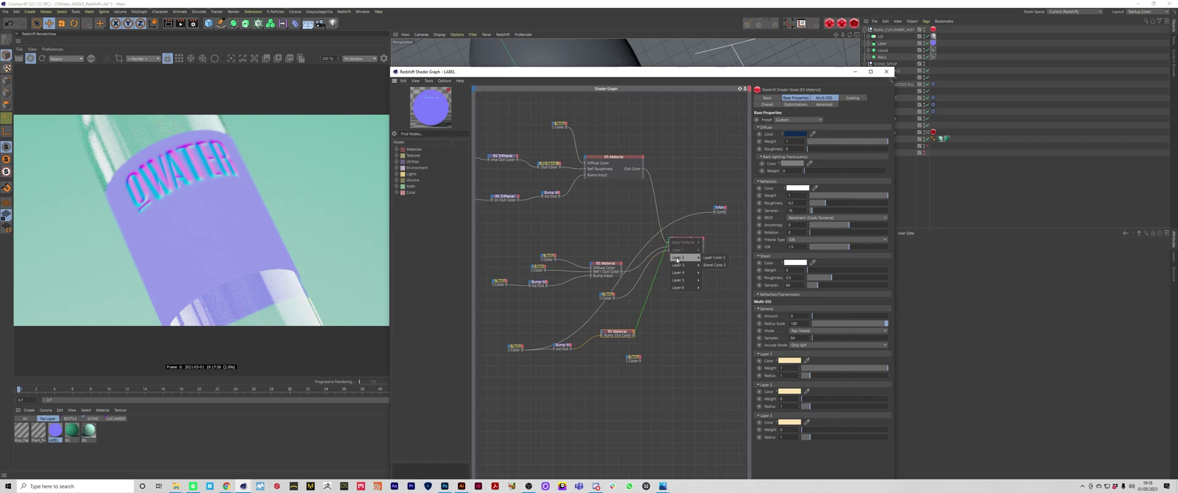
click(722, 258)
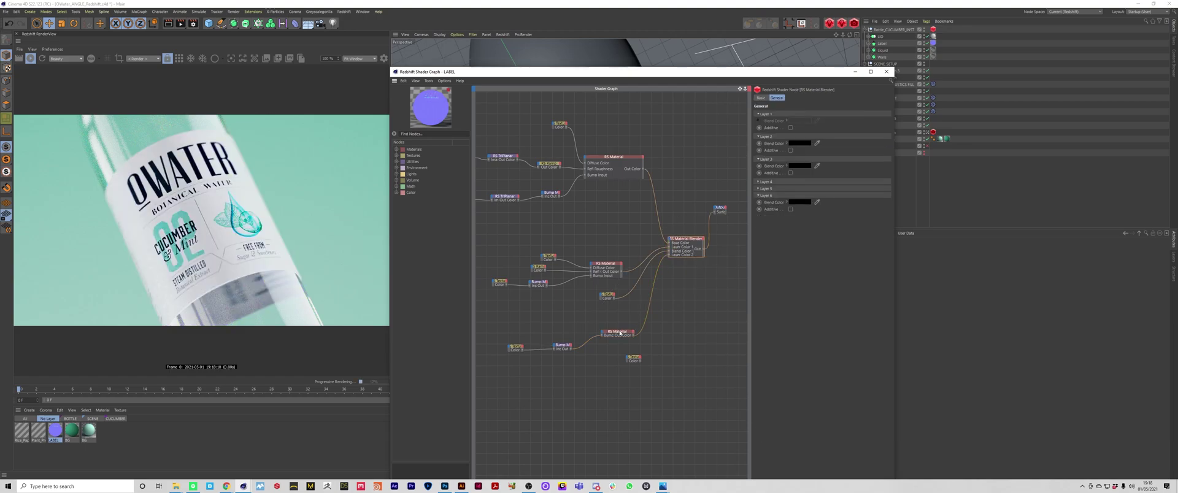
click(694, 238)
Preview the LOGO_ALPHA texture through the output, then connect it to Blend Color 2 and route the Material Blender back to the output
drag(632, 357, 626, 358)
key(o)
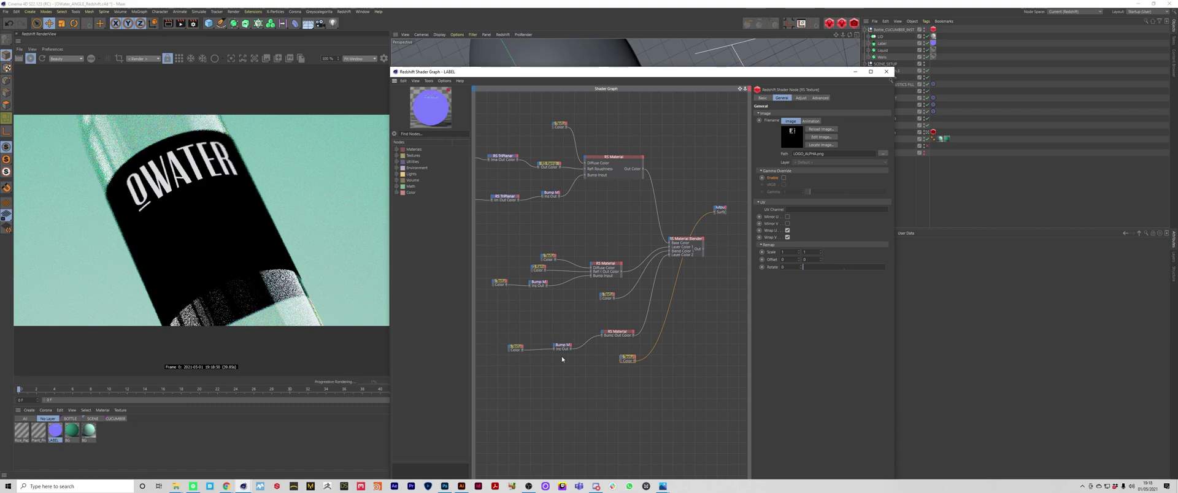
drag(629, 362, 672, 243)
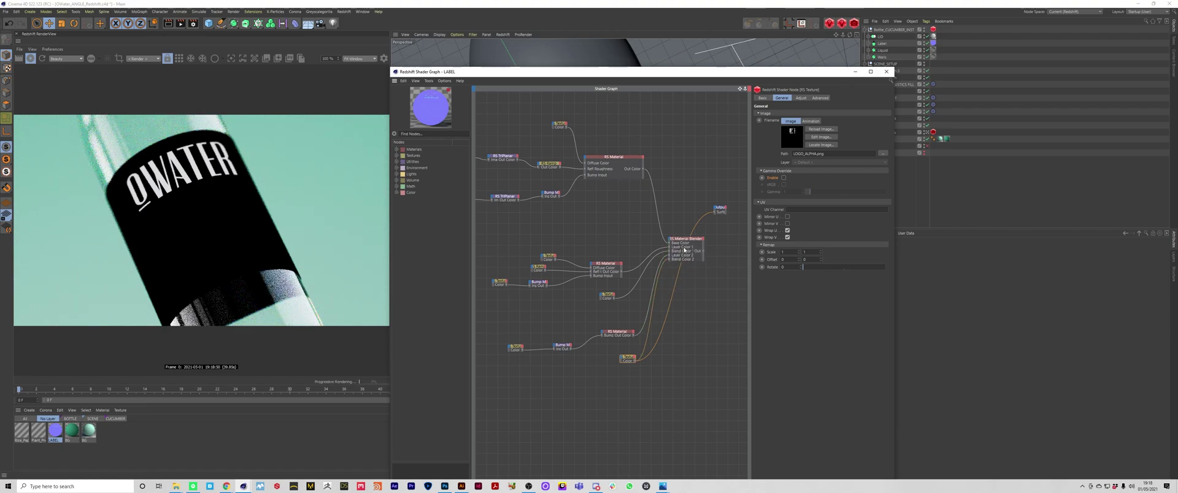
click(683, 243)
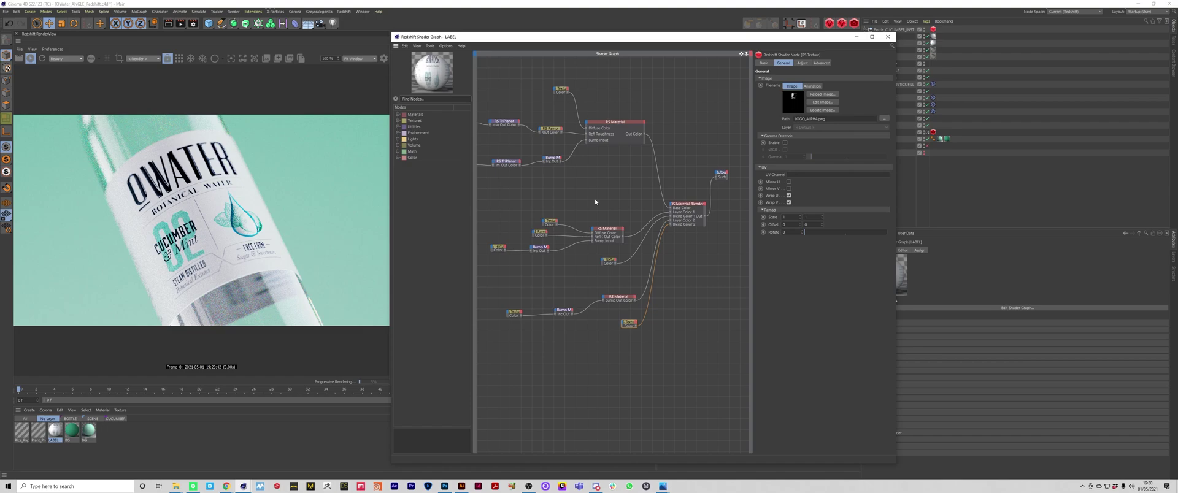
Close the LABEL shader graph, lock the render view to RS Camera, and leave the camera view to show the whole light setup
click(888, 36)
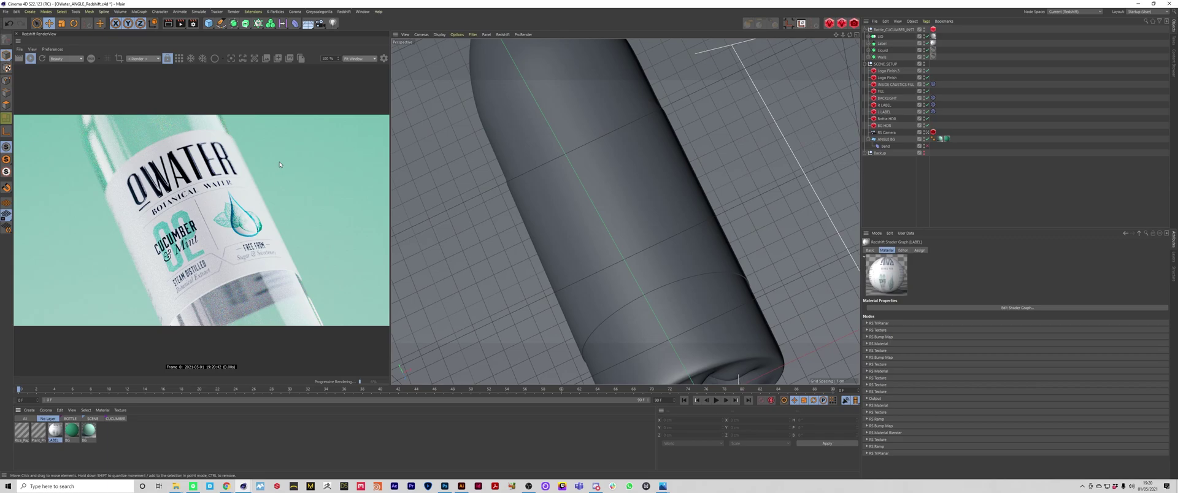
click(167, 59)
click(168, 59)
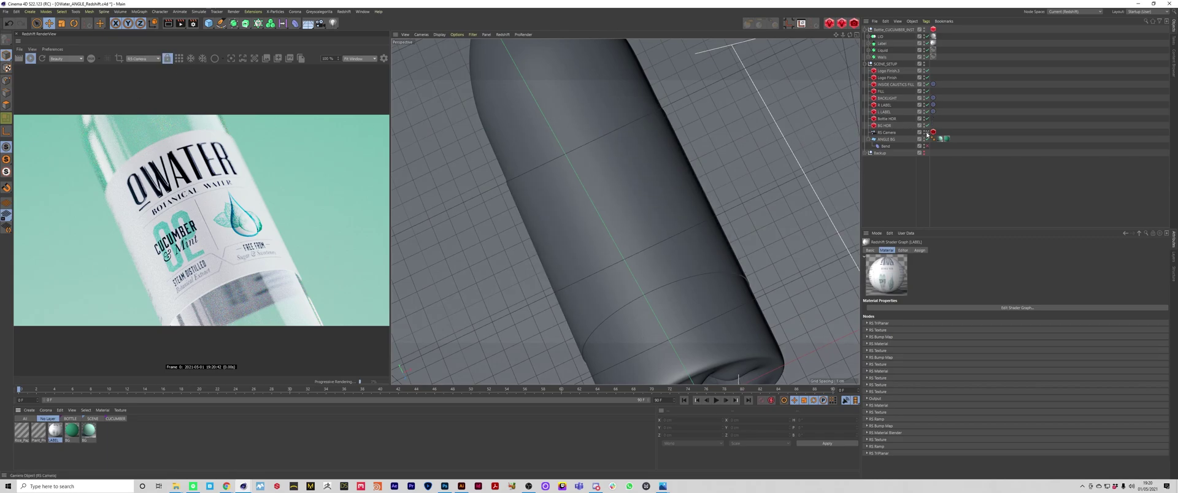
click(926, 132)
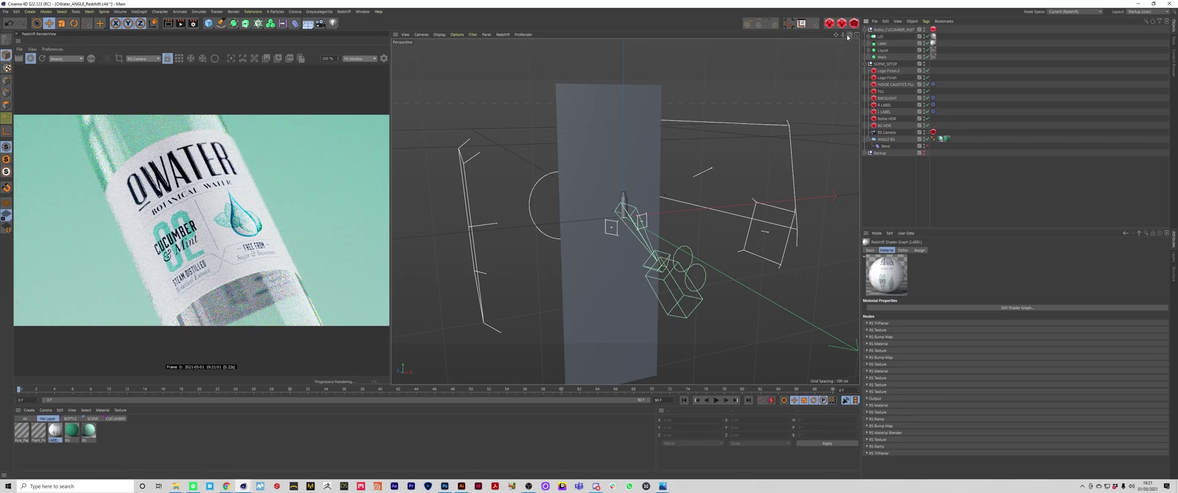
mouse_move(843, 35)
mouse_down()
mouse_move(821, 35)
mouse_move(832, 35)
mouse_up()
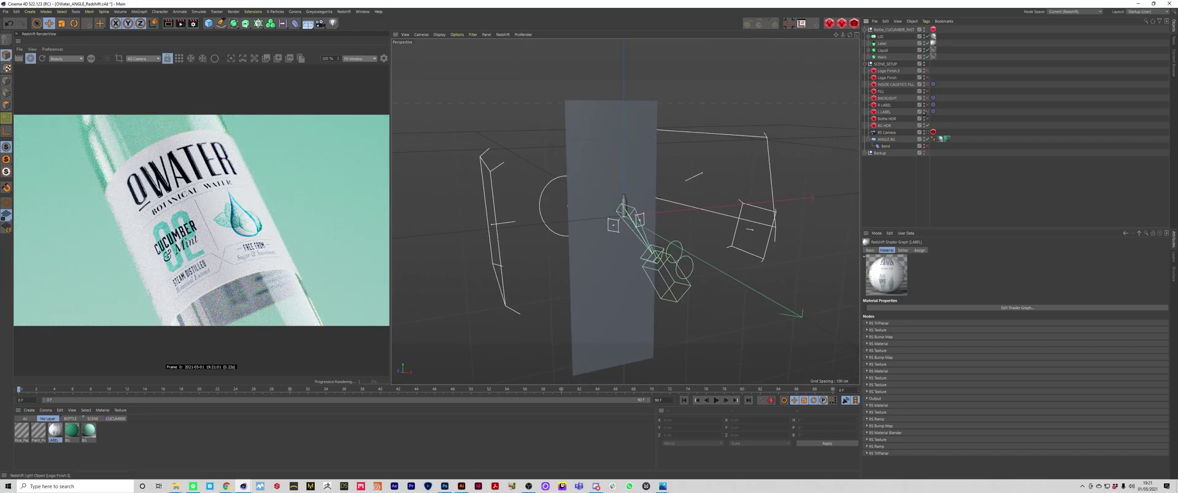
Leave only the BG HDR dome light on and examine its excluded objects
click(927, 125)
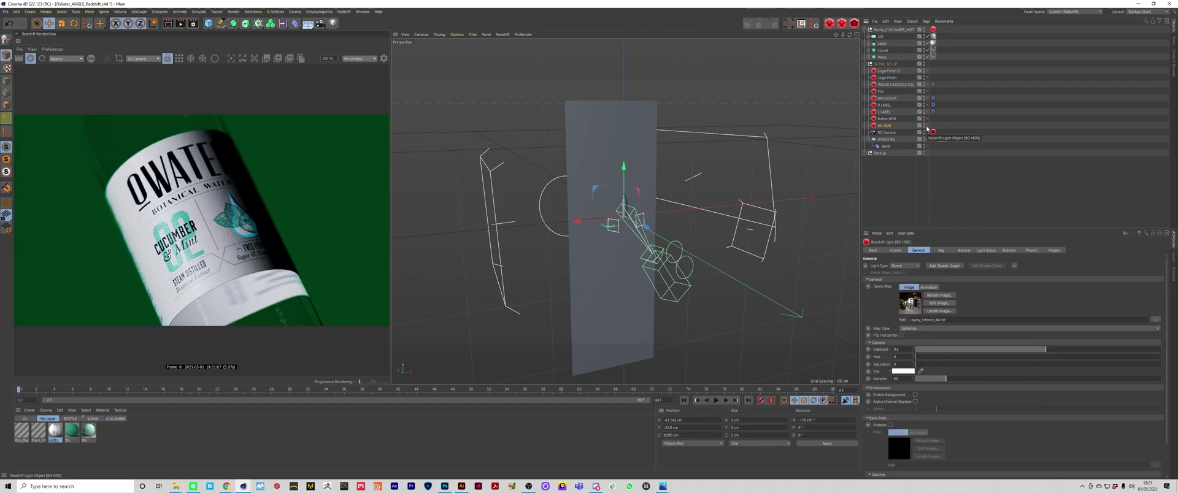
click(1055, 250)
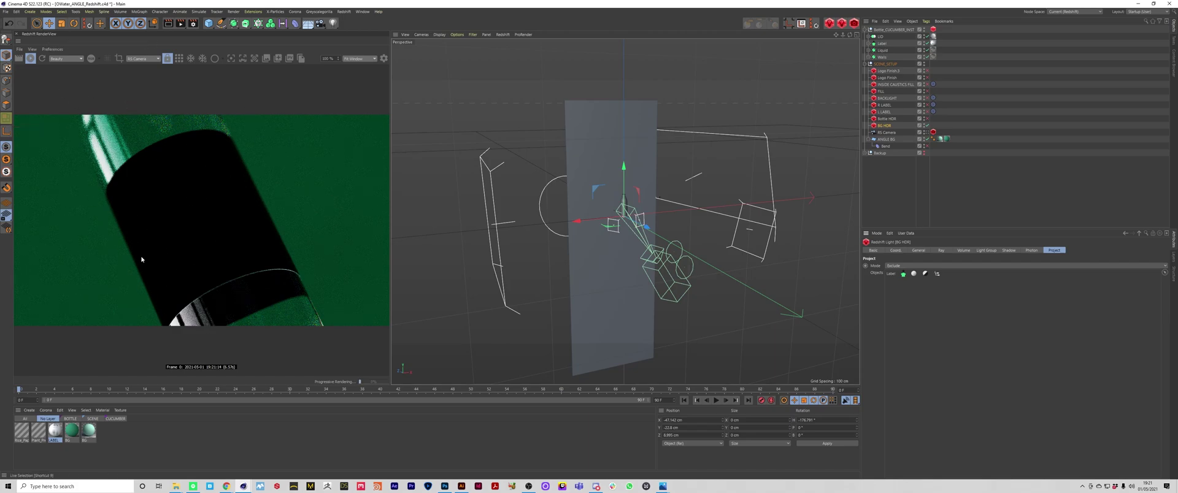
Turn on the Bottle HDR light and compare its general settings with those of BG HDR
click(886, 119)
click(928, 119)
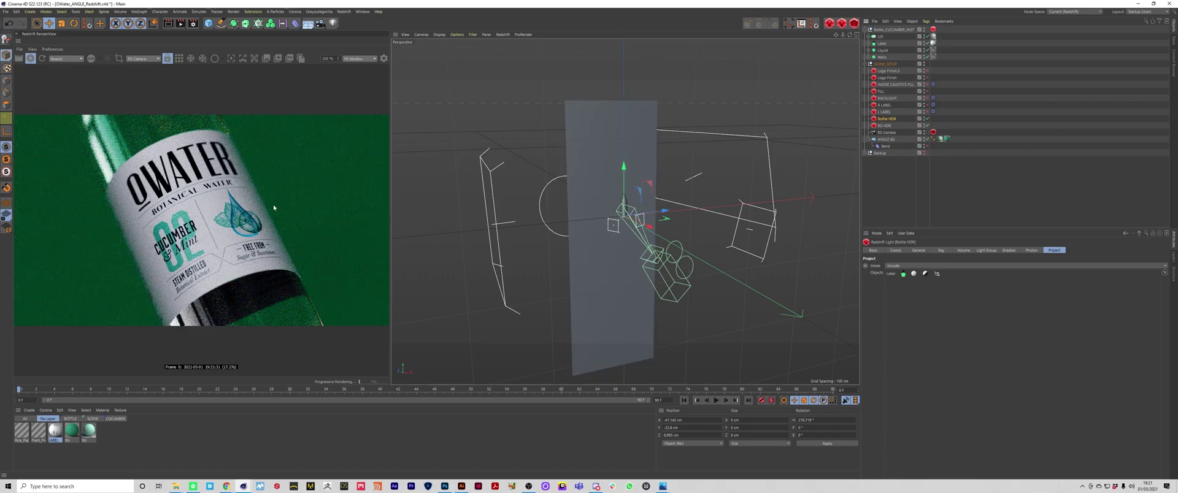
click(919, 250)
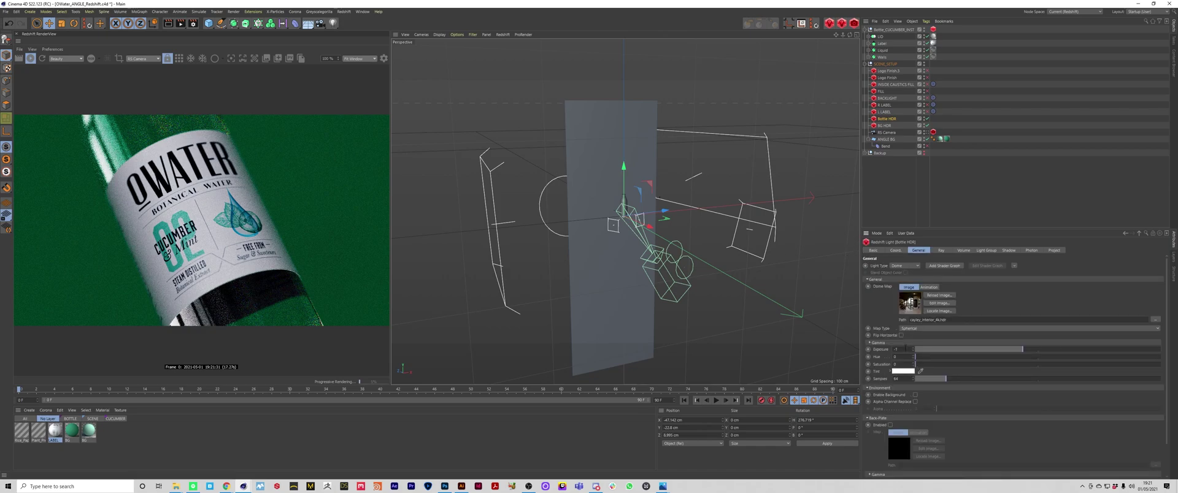
click(883, 125)
click(884, 118)
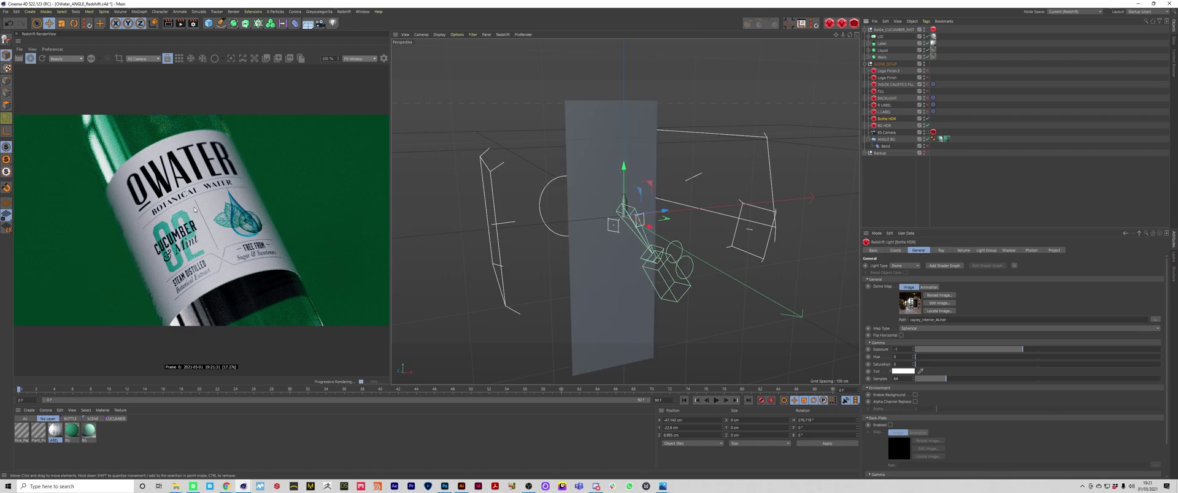
Set the render view to Fixed Scaling and render a region around the CUCUMBER & Mint text to inspect it up close
click(360, 58)
click(362, 70)
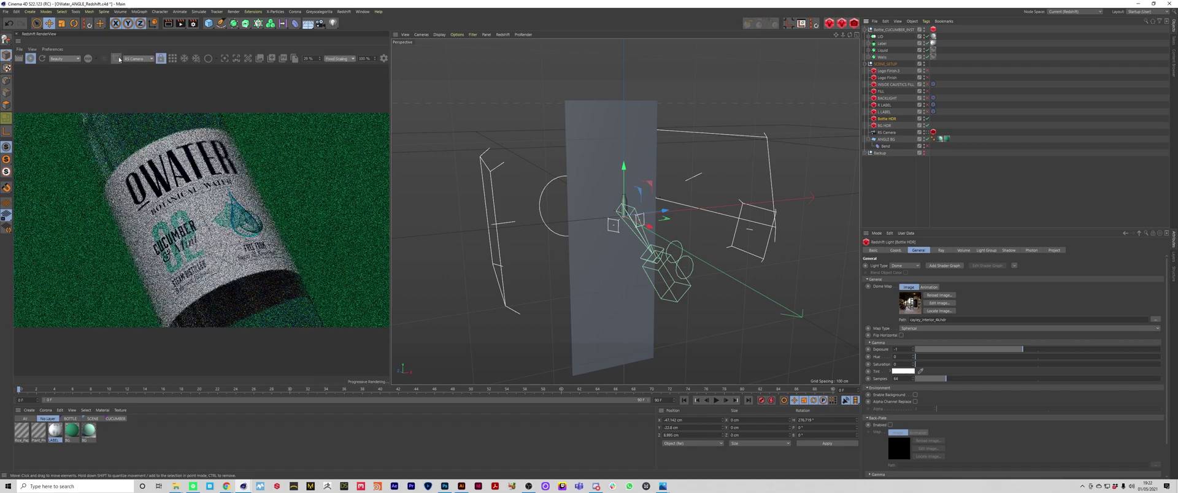
click(116, 58)
drag(296, 166, 197, 212)
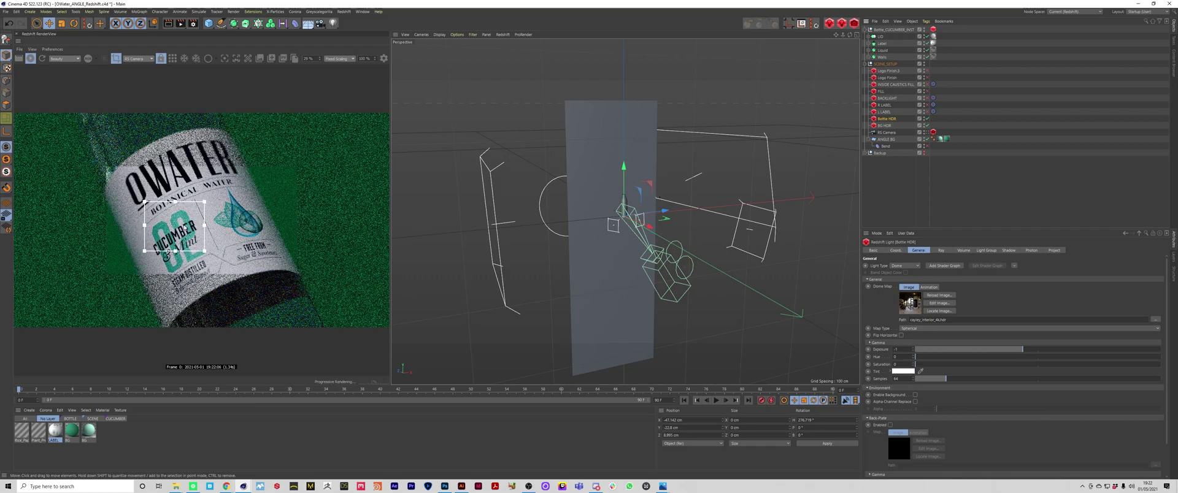
scroll(172, 224, up, 3)
scroll(167, 230, up, 3)
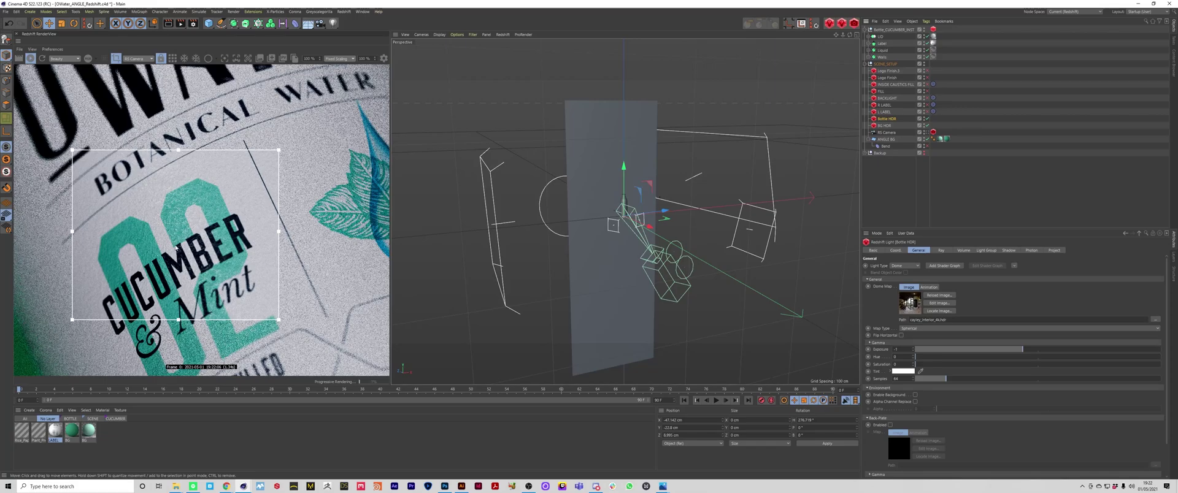
scroll(202, 236, down, 5)
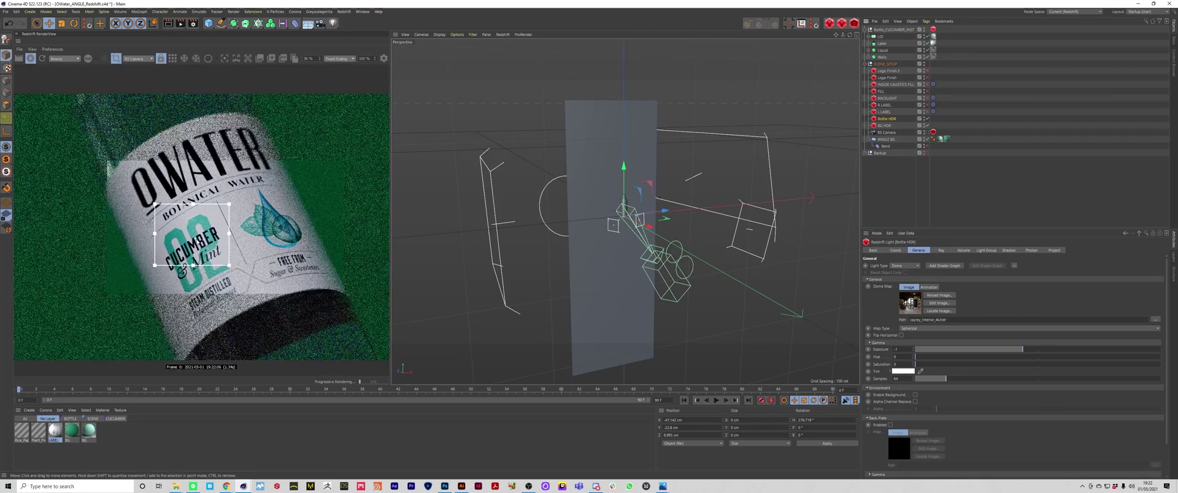
Turn off the render region and set the render view back to window-fit scaling
click(115, 59)
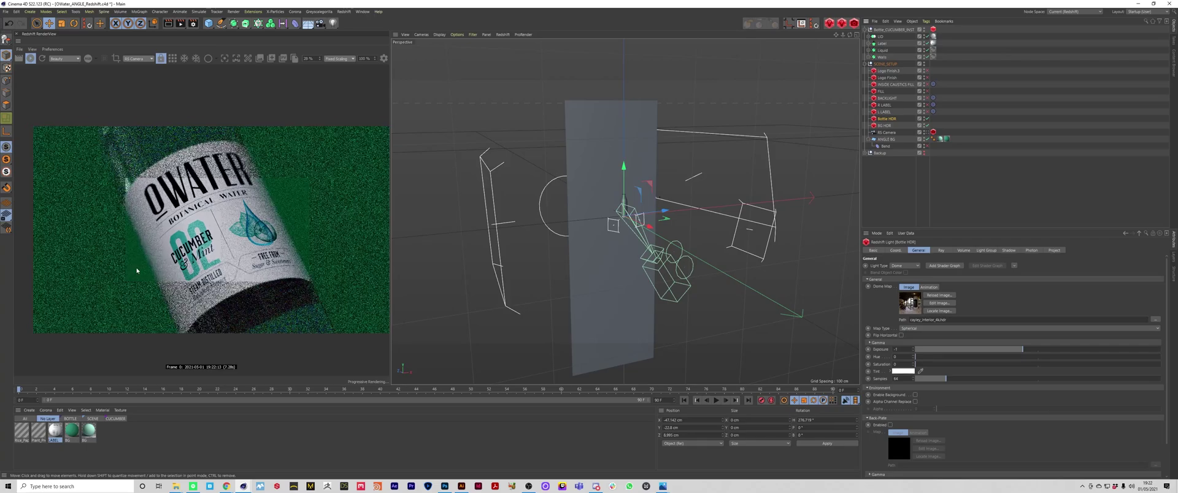
scroll(136, 270, down, 1)
click(339, 59)
click(339, 70)
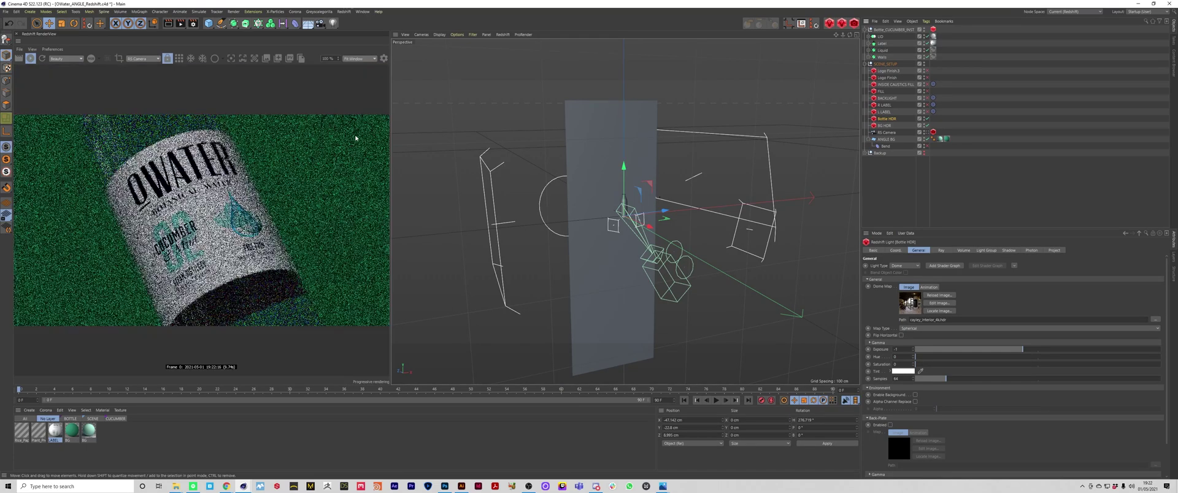
Turn on the L_LABEL area light and view its placement beside the bottle
click(884, 111)
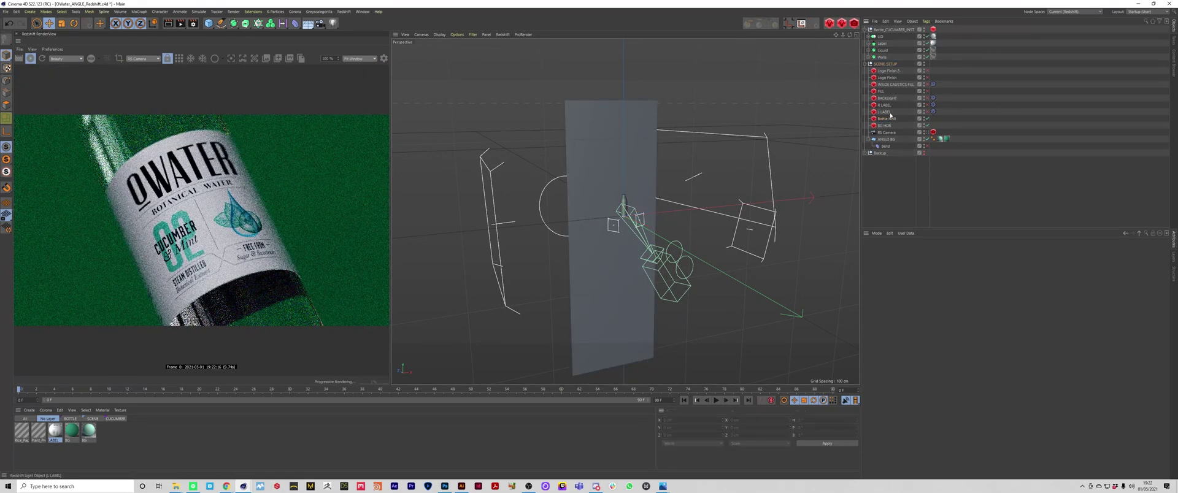
click(927, 112)
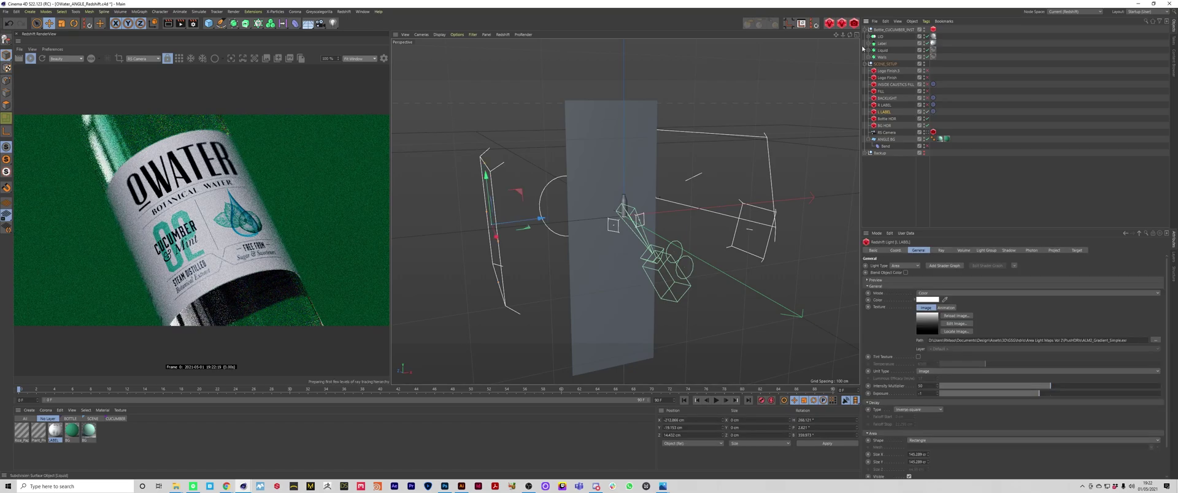
alt+drag(761, 202, 673, 219)
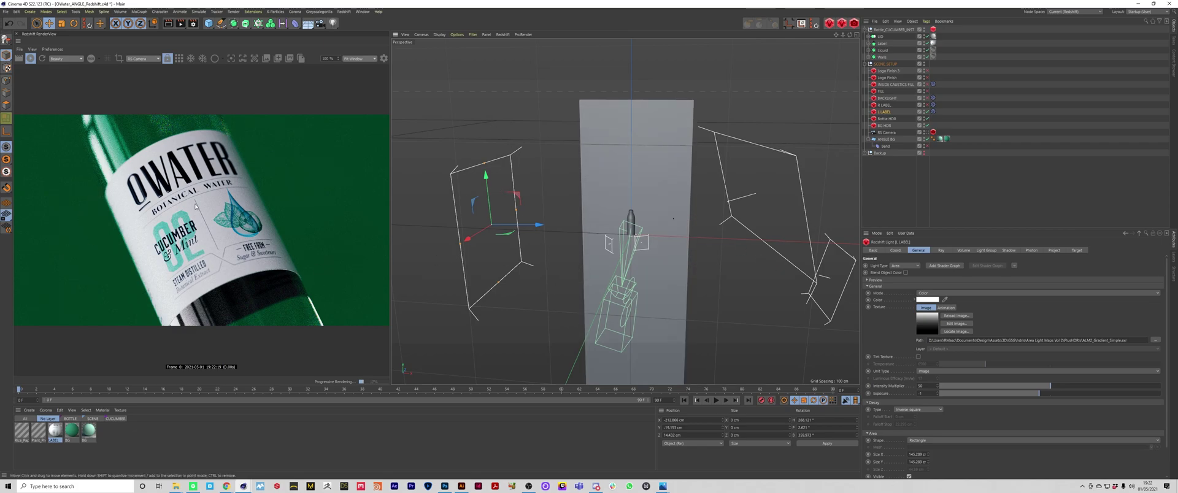
Turn on the R_LABEL and BACKLIGHT lights and examine their placement around the bottle and the ANGLE BG plane
click(884, 105)
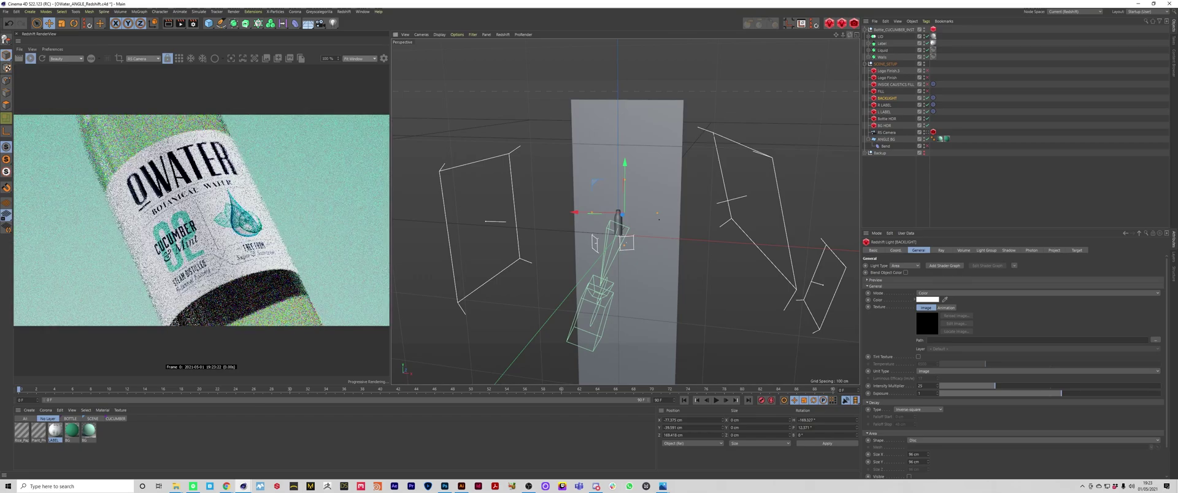
alt+drag(659, 220, 642, 141)
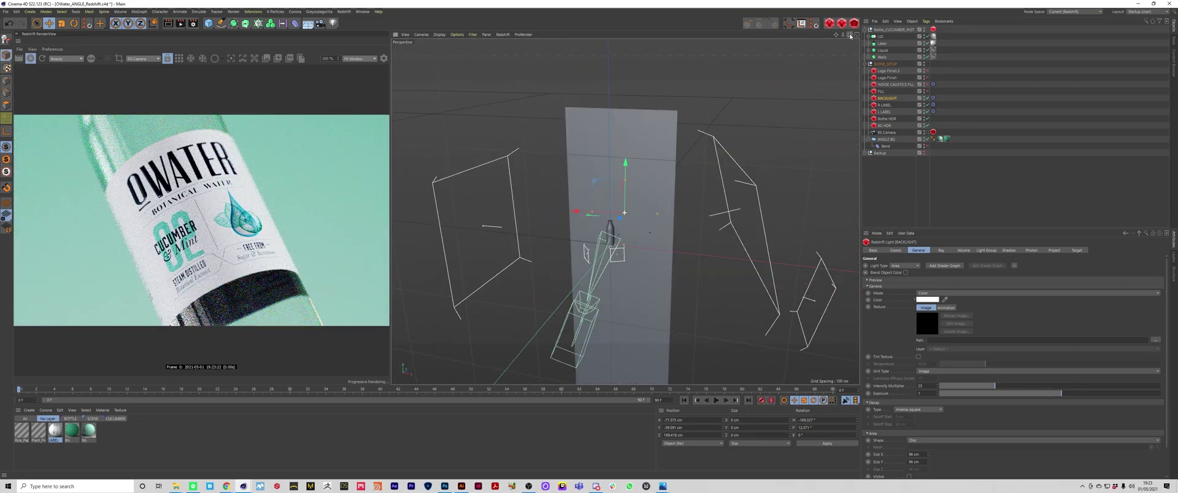
click(638, 147)
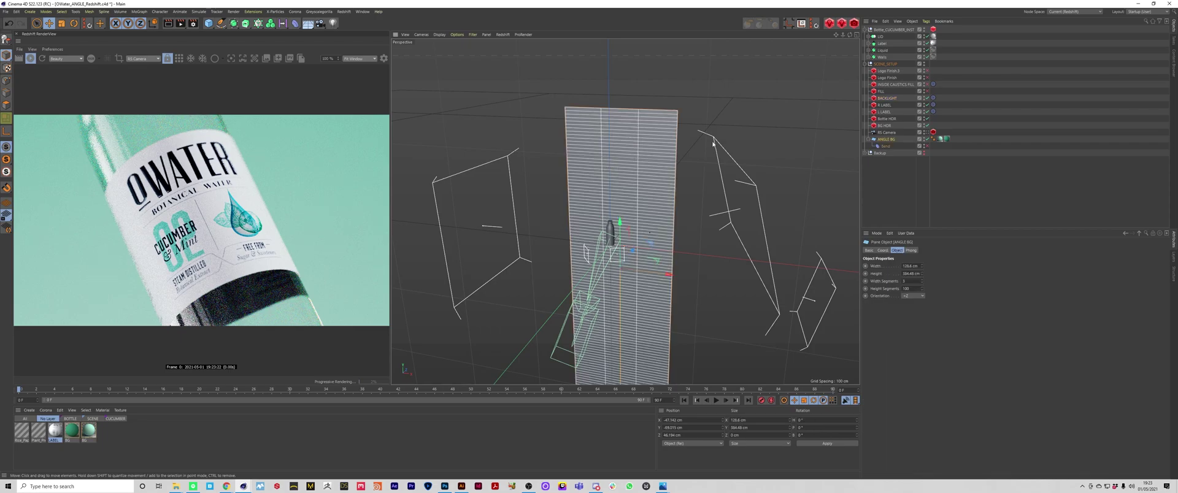
drag(850, 35, 890, 44)
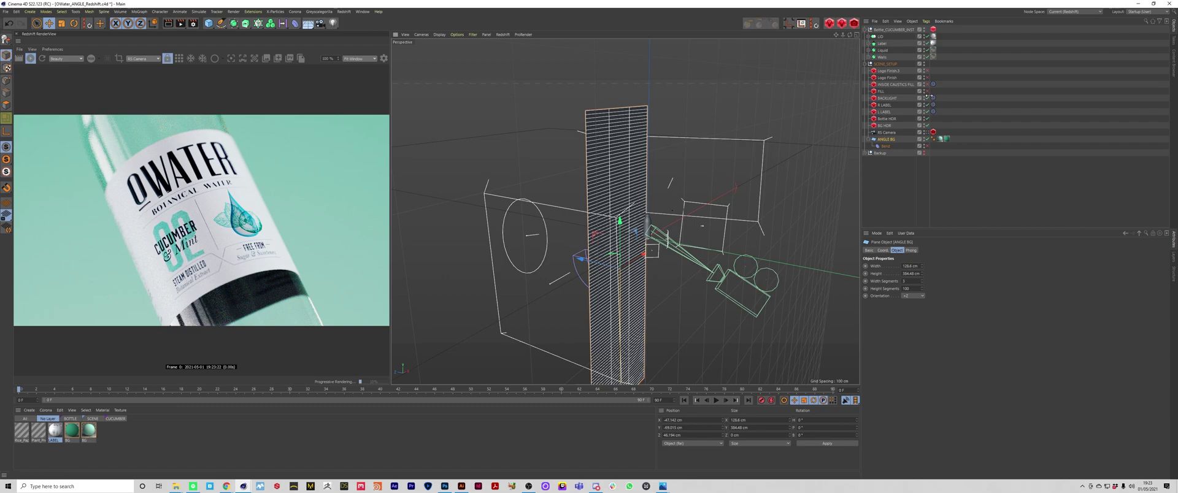
Turn on the FILL light and review its Exclude mode and the objects in its exclusion list
click(927, 91)
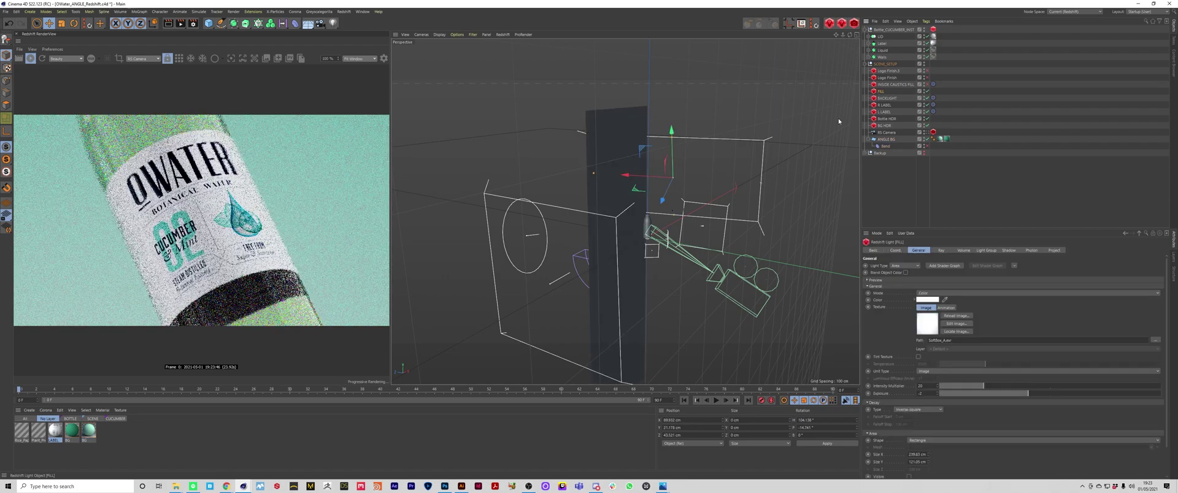
click(1055, 251)
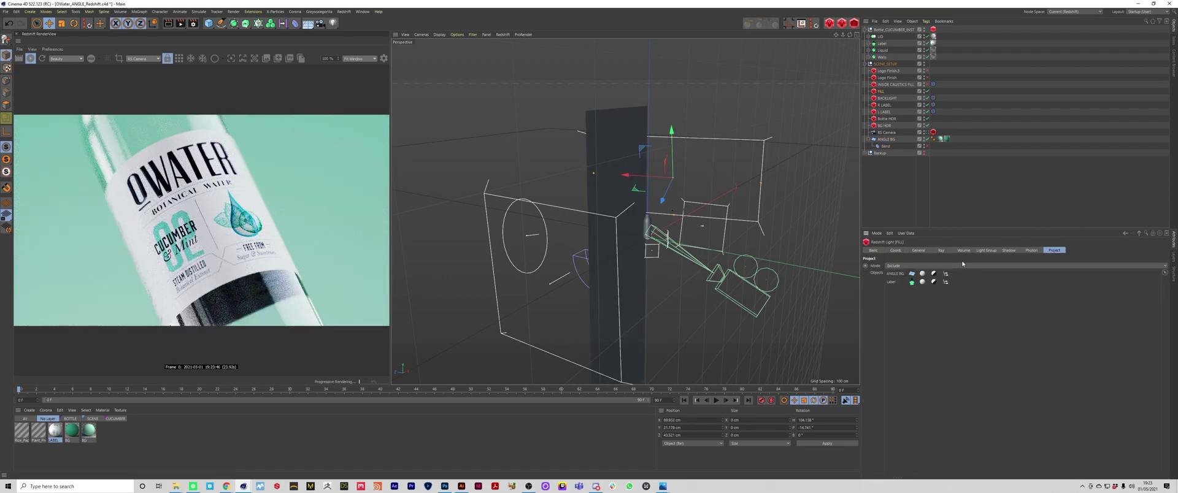
click(889, 266)
click(893, 274)
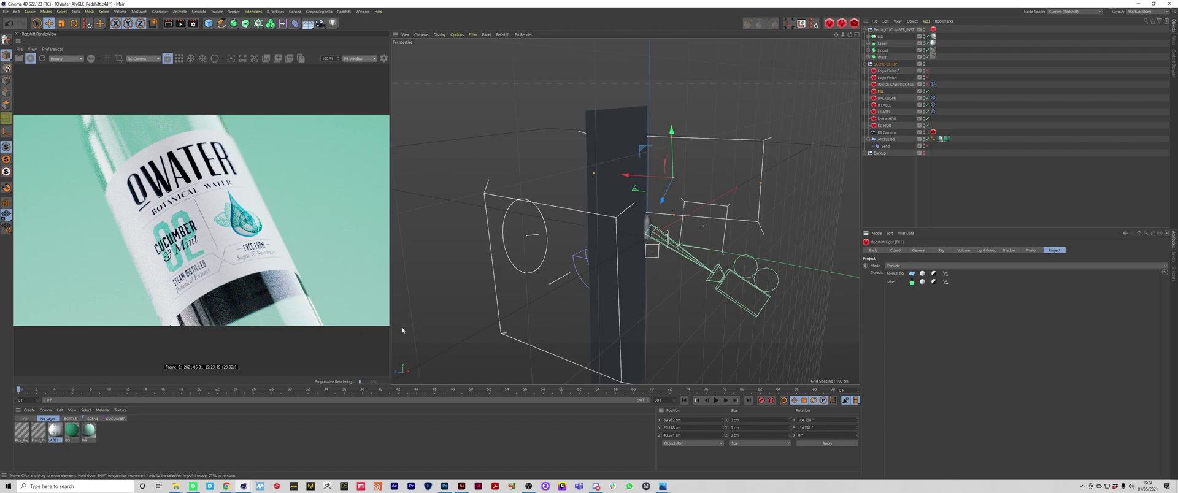
Show the light's general settings and select the INSIDE CAUSTICS FILL light under the bottle's base
click(919, 250)
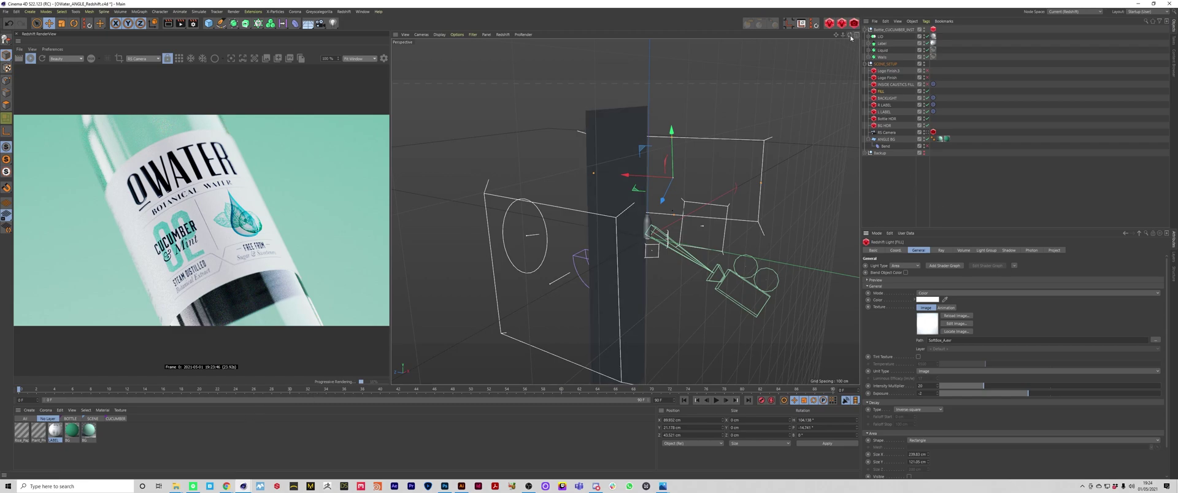
drag(850, 35, 792, 32)
scroll(623, 187, up, 10)
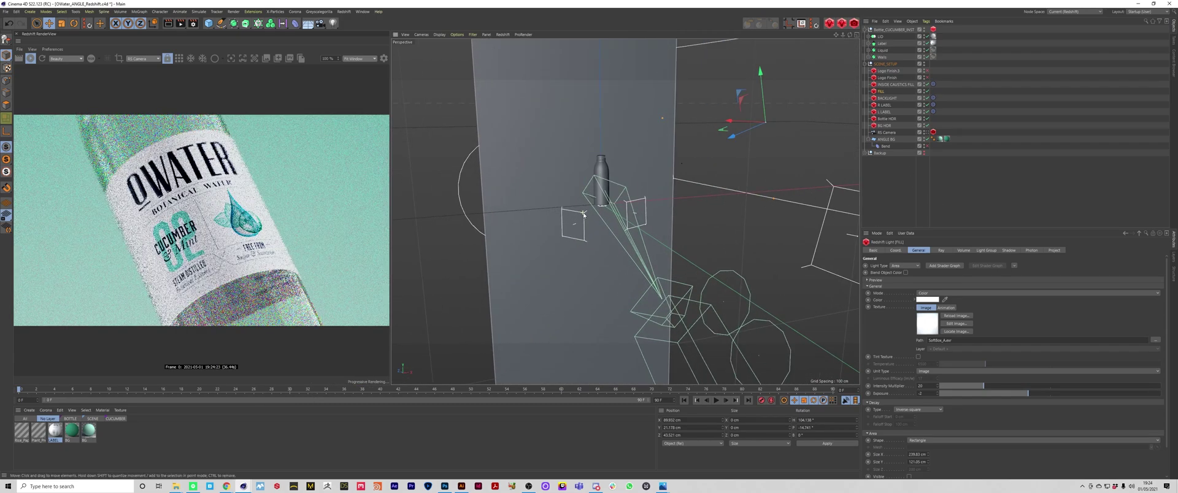
scroll(623, 188, down, 6)
scroll(559, 199, up, 5)
scroll(715, 173, down, 2)
scroll(714, 173, up, 2)
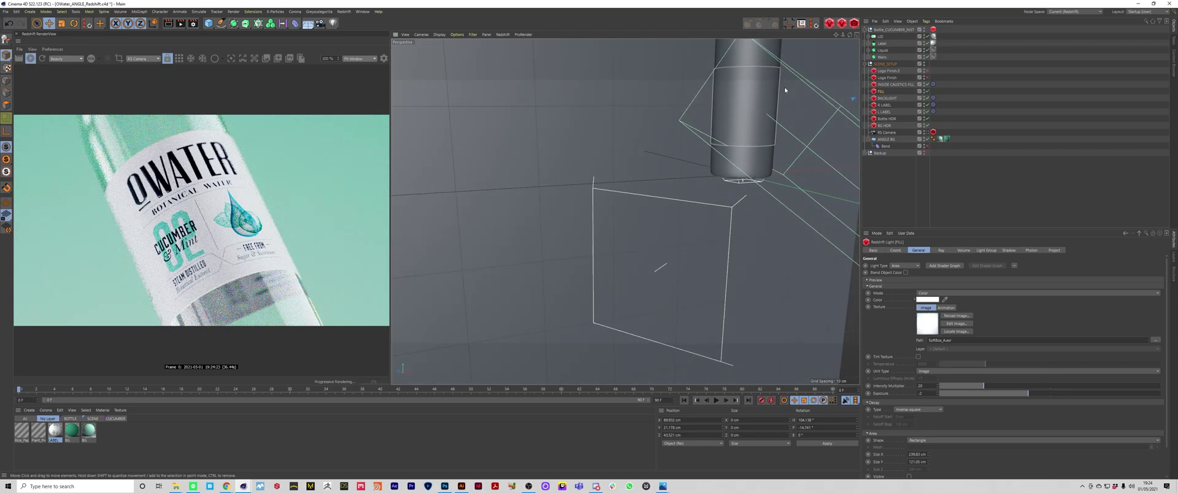
drag(850, 35, 794, 38)
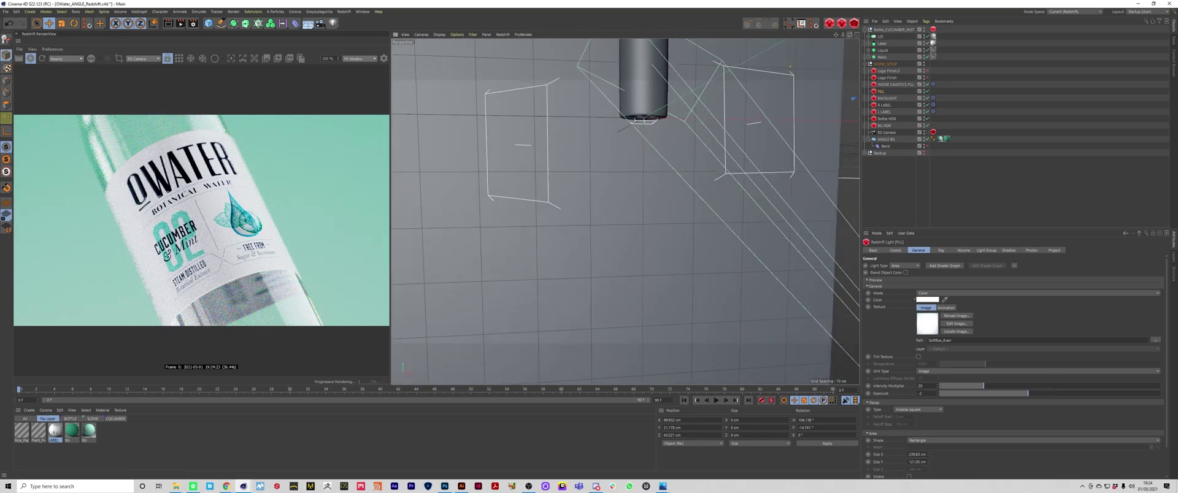
click(651, 121)
click(652, 121)
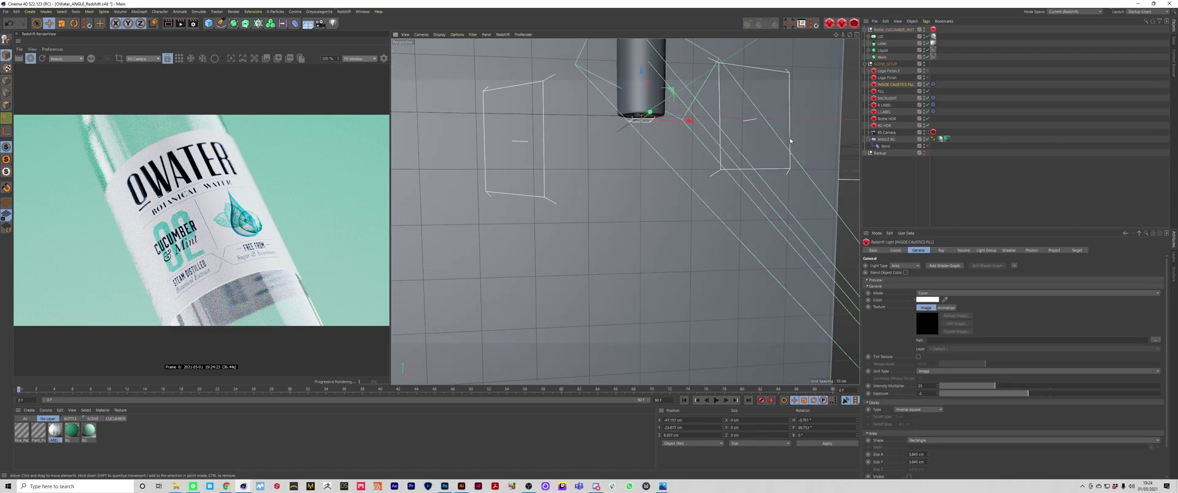
Examine the INSIDE CAUSTICS FILL light's settings and its placement relative to the bottle and the surrounding lights
drag(837, 35, 848, 4)
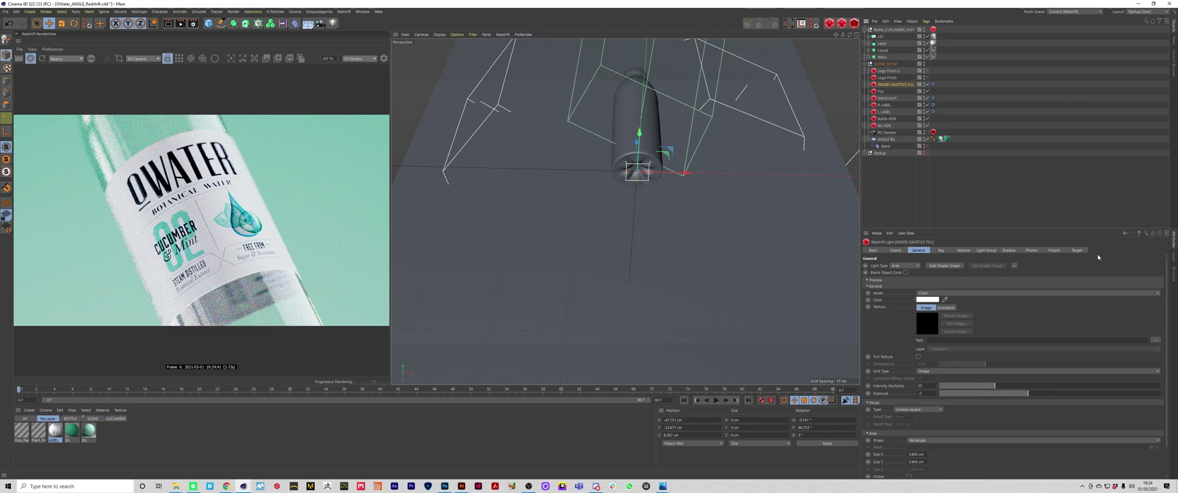
scroll(1134, 404, down, 1)
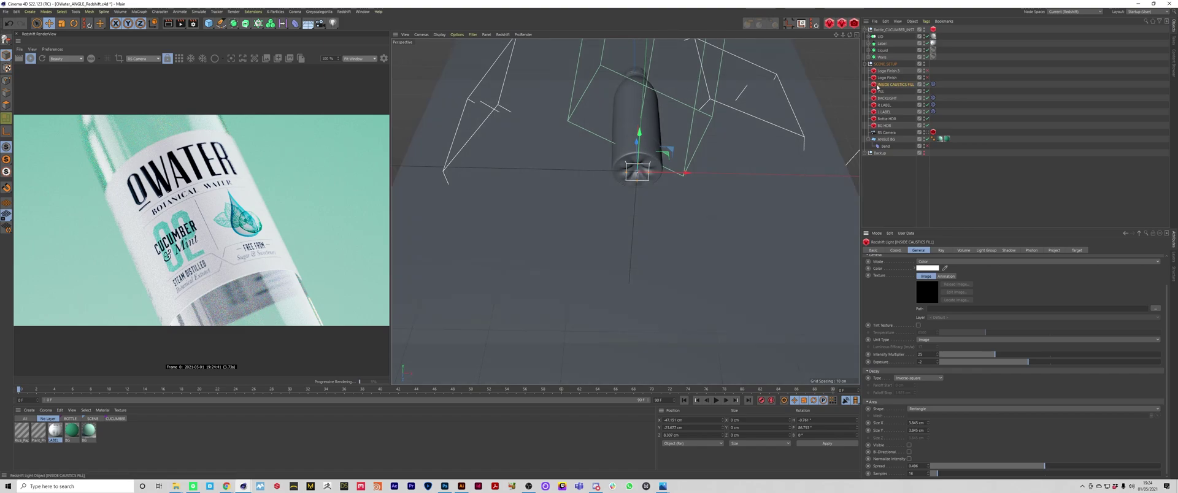
mouse_move(625, 212)
alt+right_down()
mouse_move(540, 212)
mouse_move(643, 212)
alt+right_up()
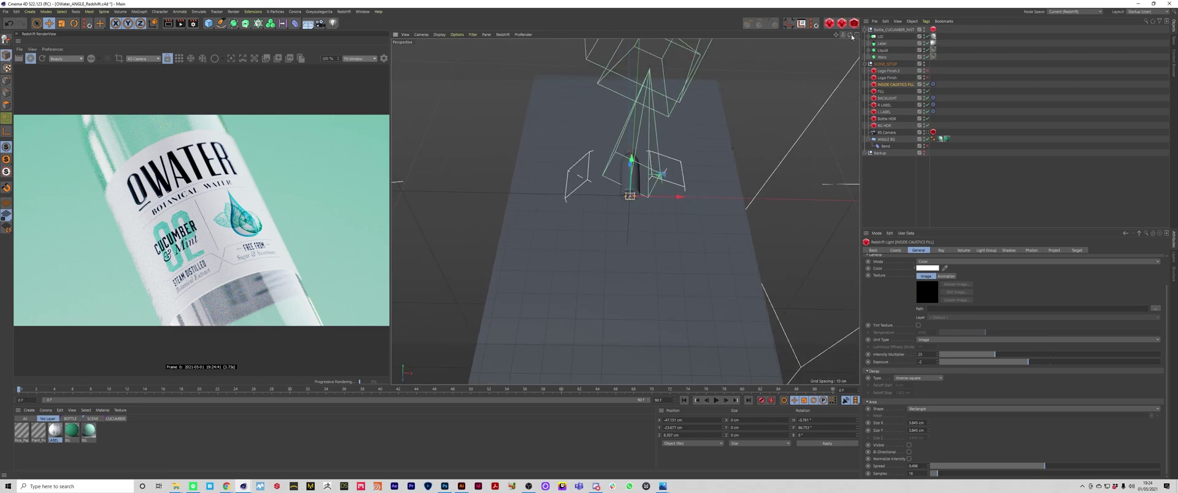
alt+drag(625, 212, 629, 325)
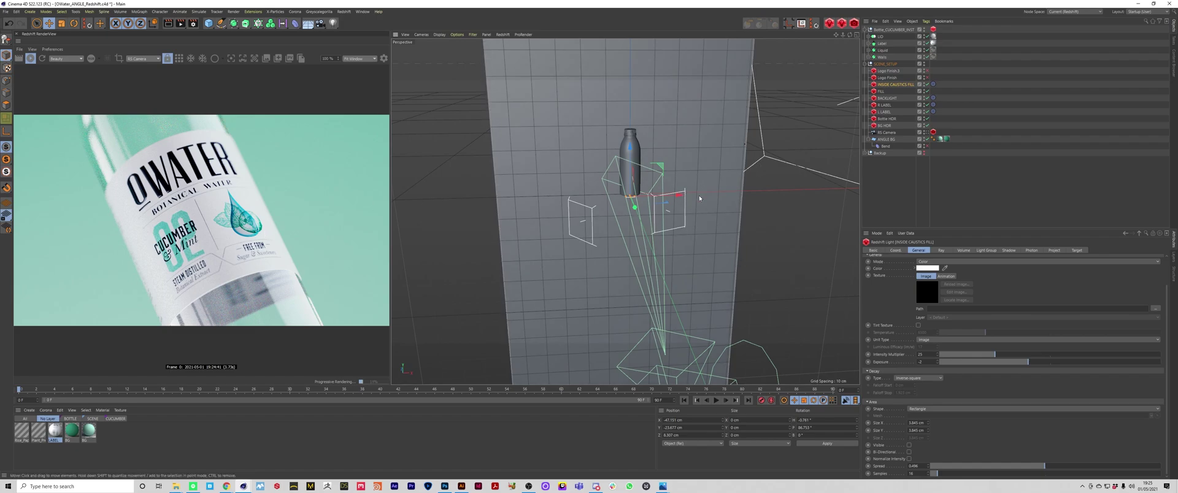
Isolate the Logo Finish light in the render by turning it on alone, and view its Ray contribution settings
click(928, 78)
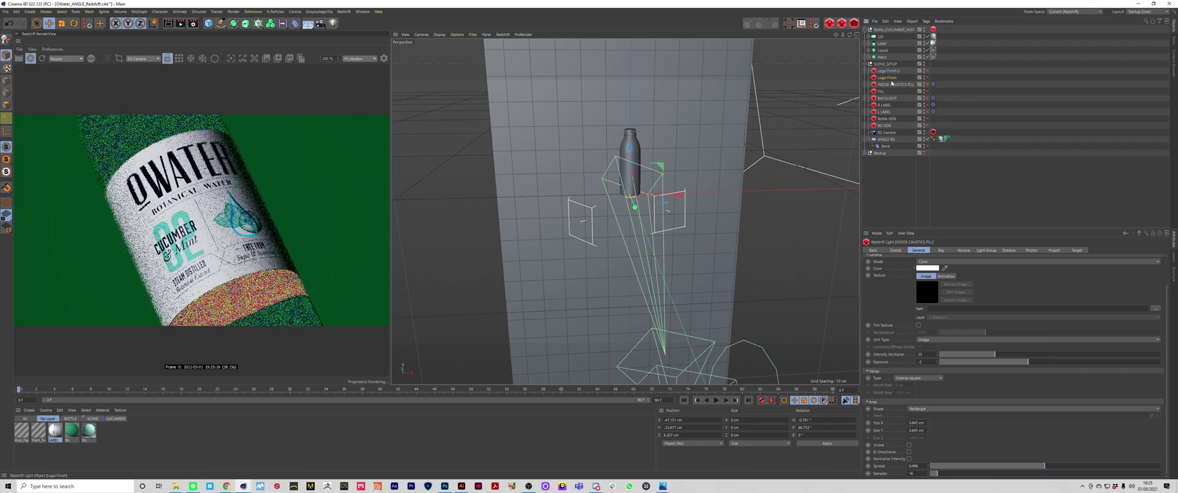
click(928, 78)
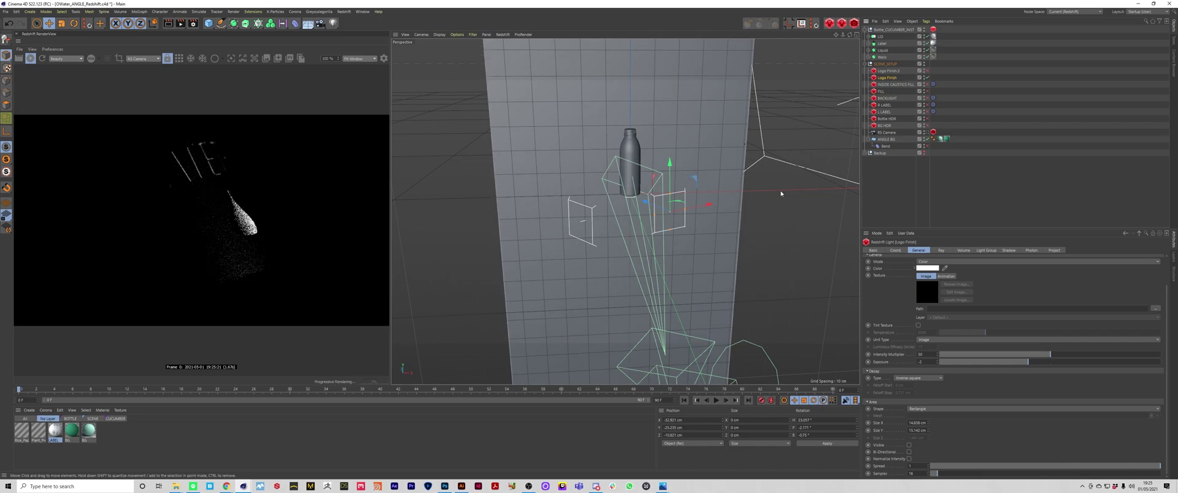
click(941, 251)
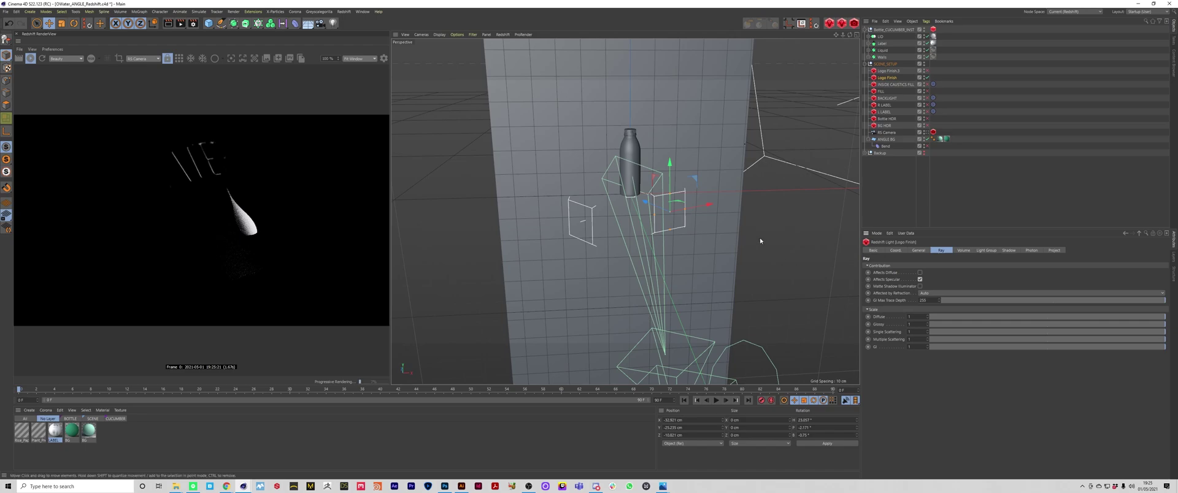
Open the LABEL material's shader graph, preview the reflection ramp on the output, and restore the Material Blender output
click(55, 431)
double_click(61, 426)
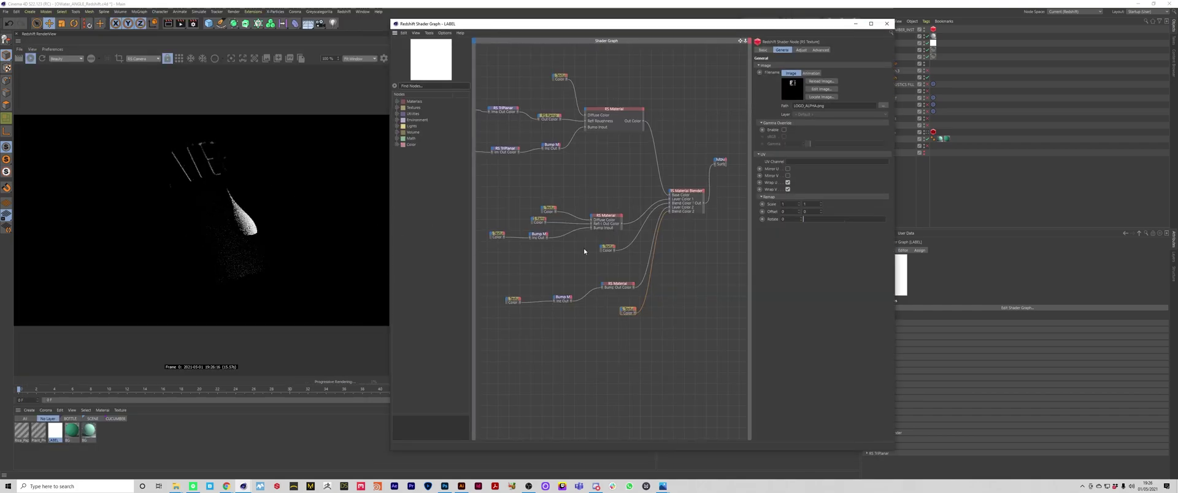
drag(539, 219, 519, 224)
key(o)
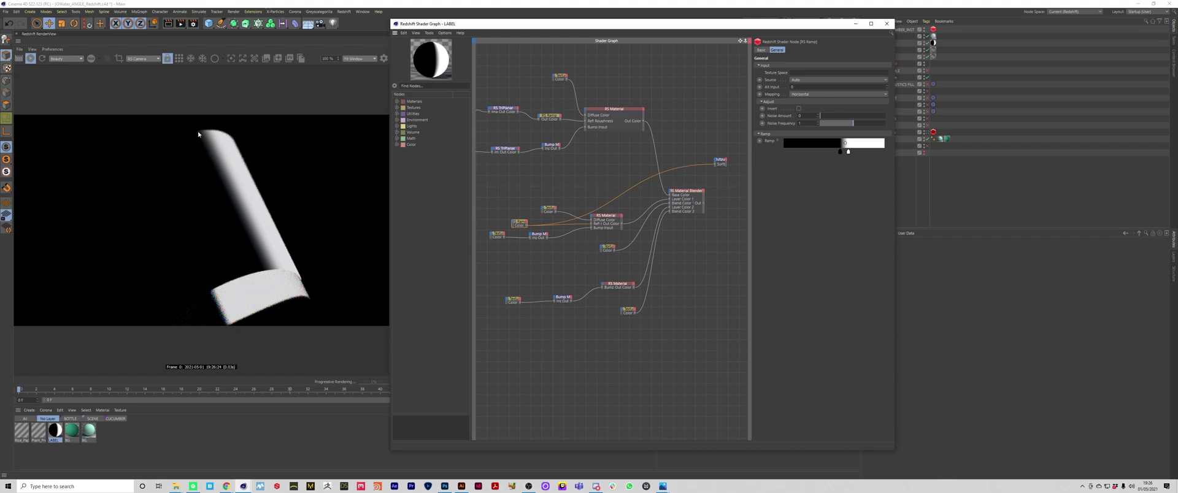
click(686, 191)
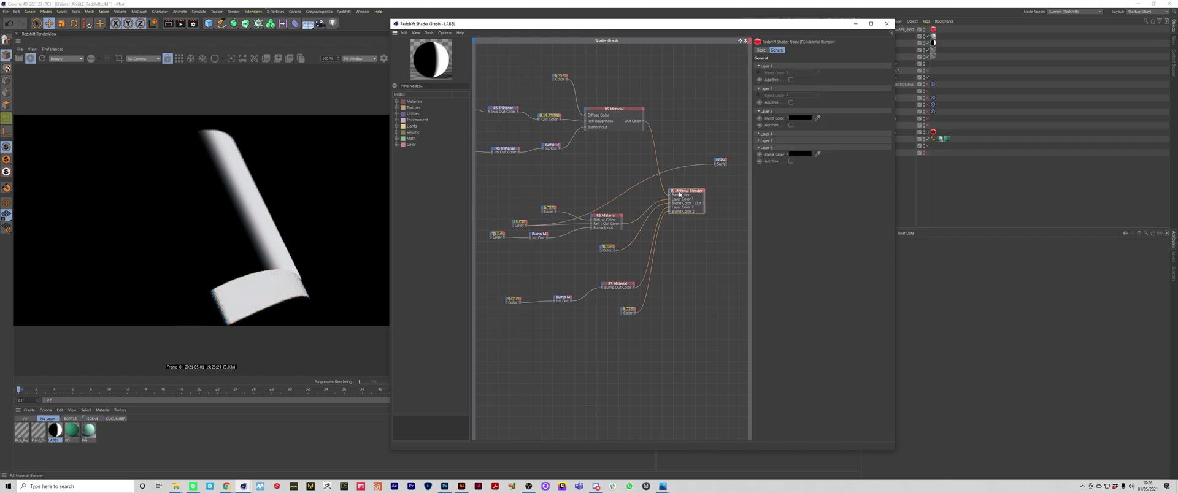
key(o)
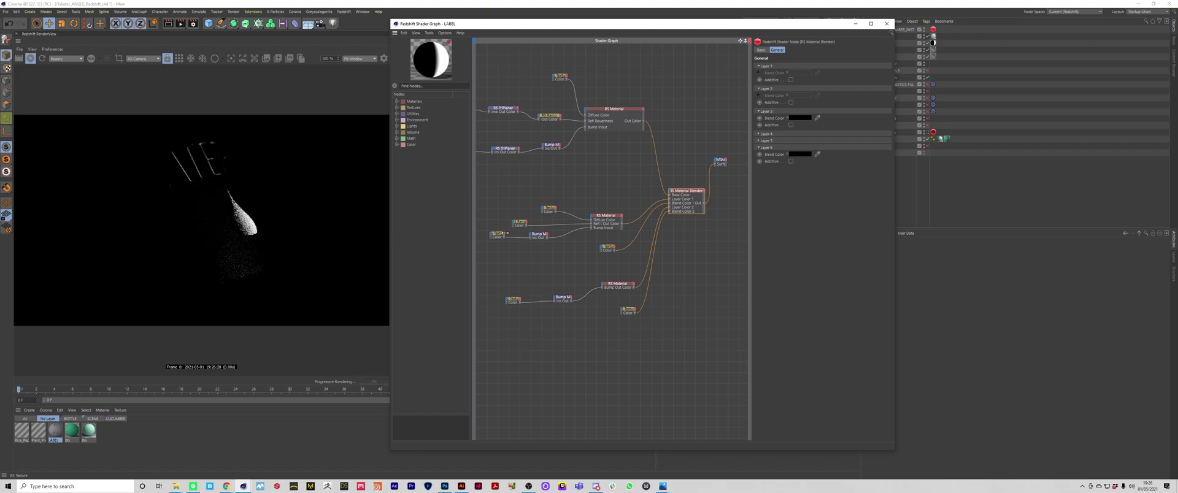
Disconnect the ramp from the logo RS Material's Refl Color input, compare the render, and reconnect it
click(559, 224)
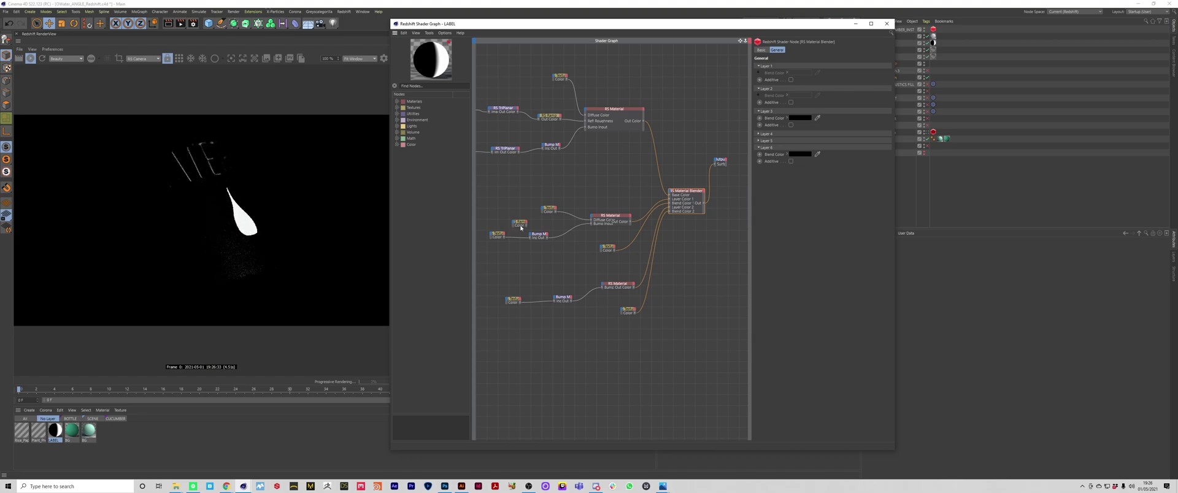
drag(525, 225, 591, 216)
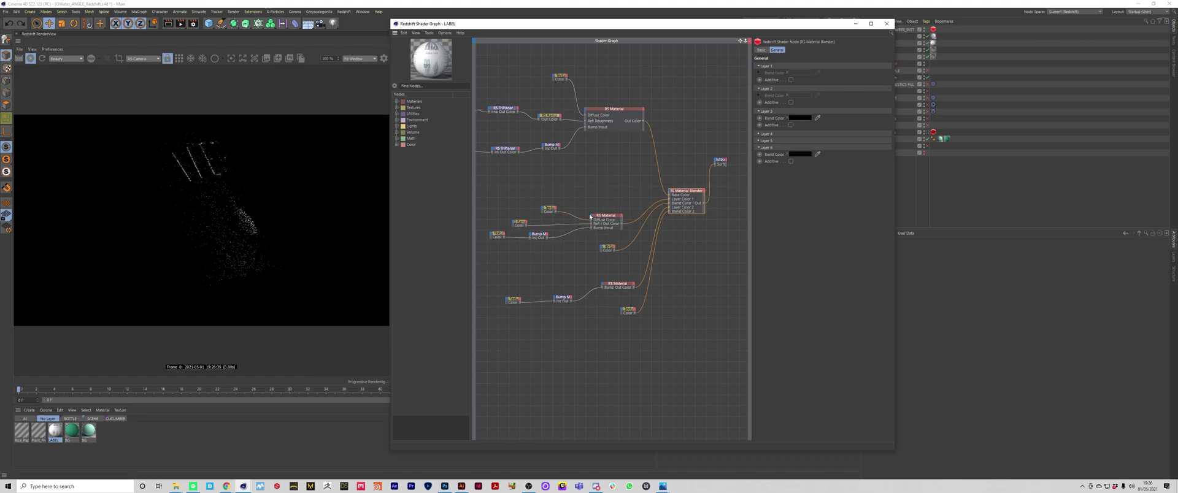
click(592, 217)
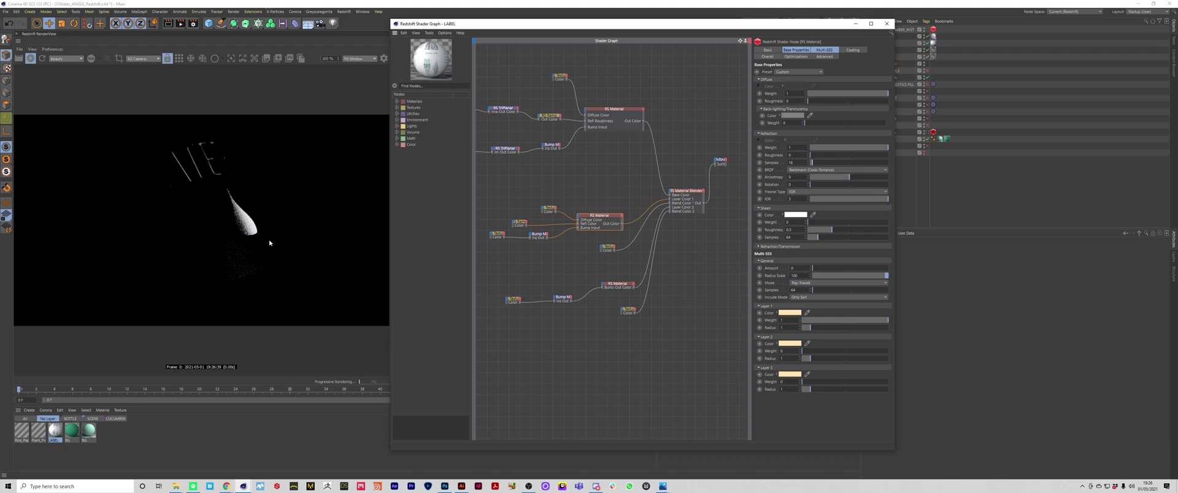
Preview the ramp and the logo RS Material in turn on the output, ending with the Material Blender connected again
ctrl+shift+click(520, 224)
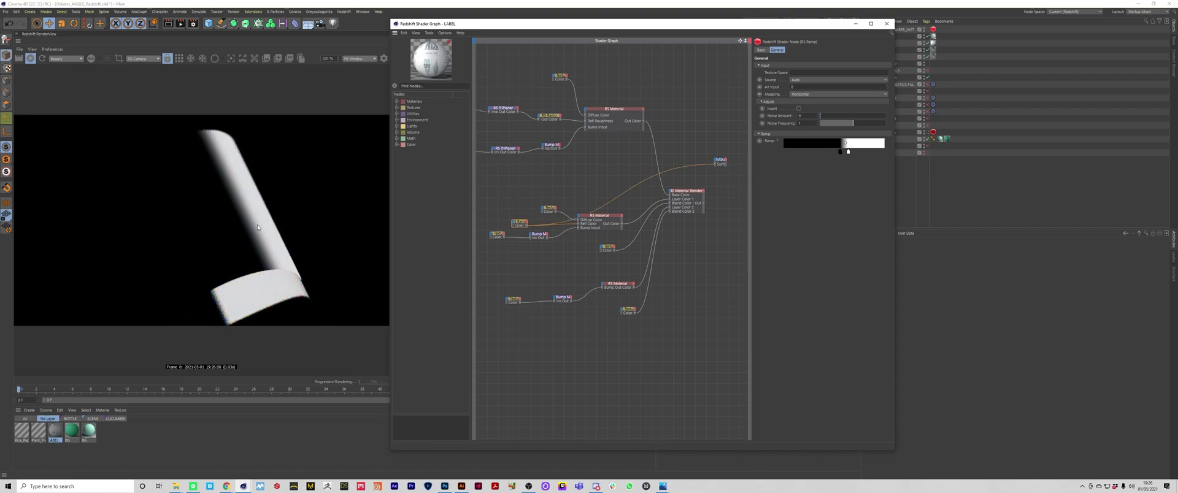
ctrl+shift+click(595, 217)
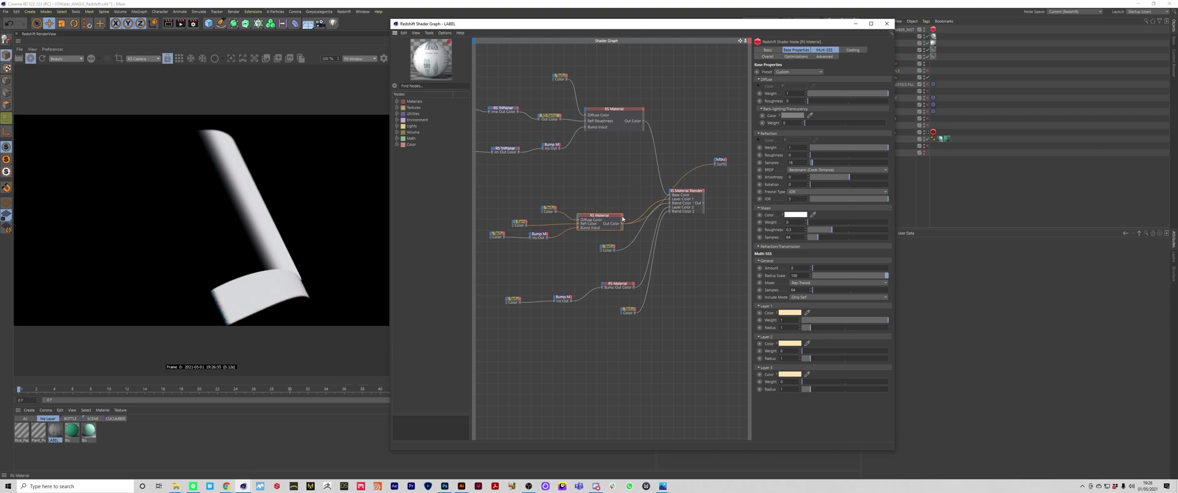
ctrl+shift+click(682, 195)
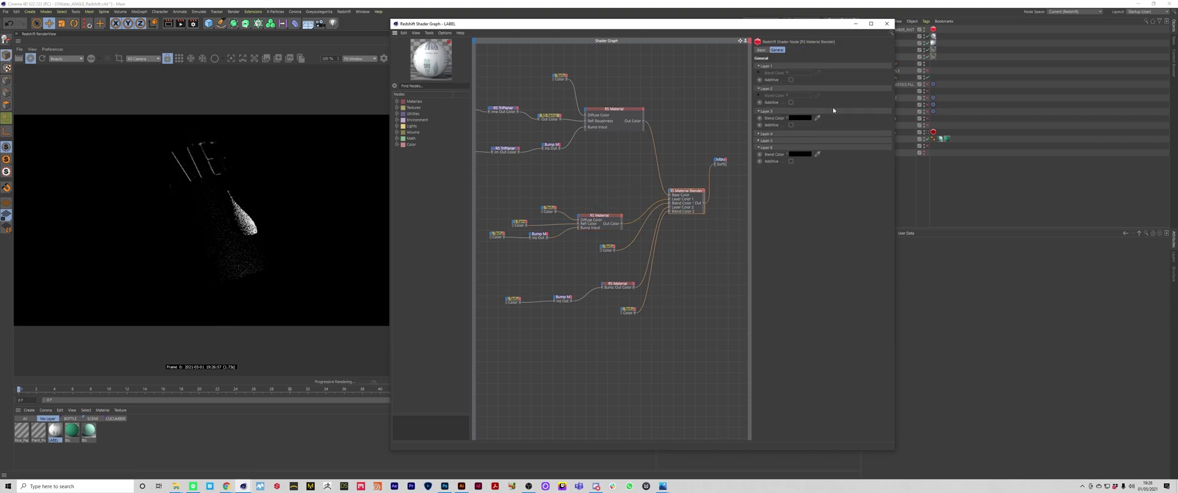
Close the shader graph, turn on the Logo Finish 2 light, and re-enable the remaining scene lights
click(886, 24)
click(893, 70)
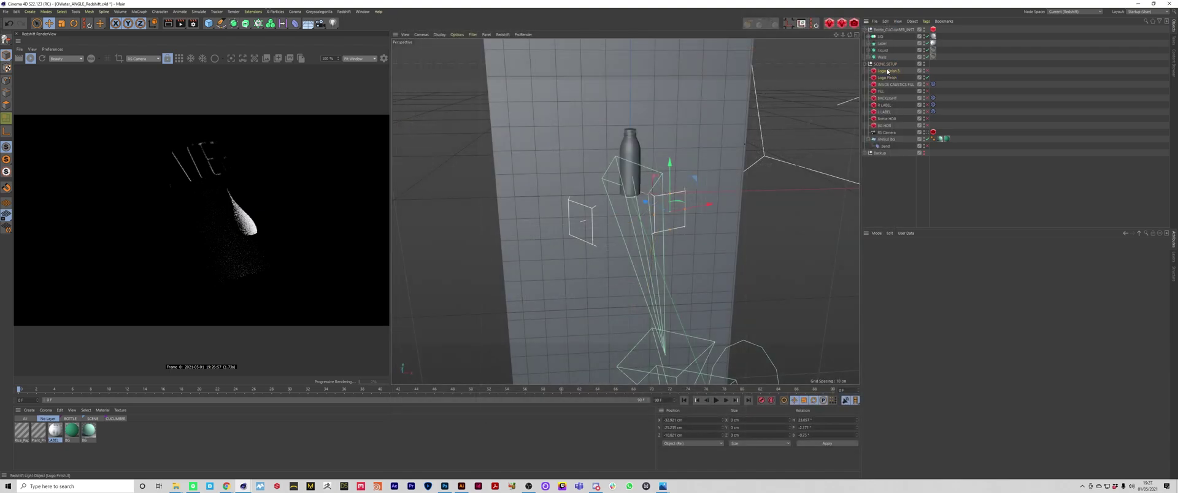
click(927, 71)
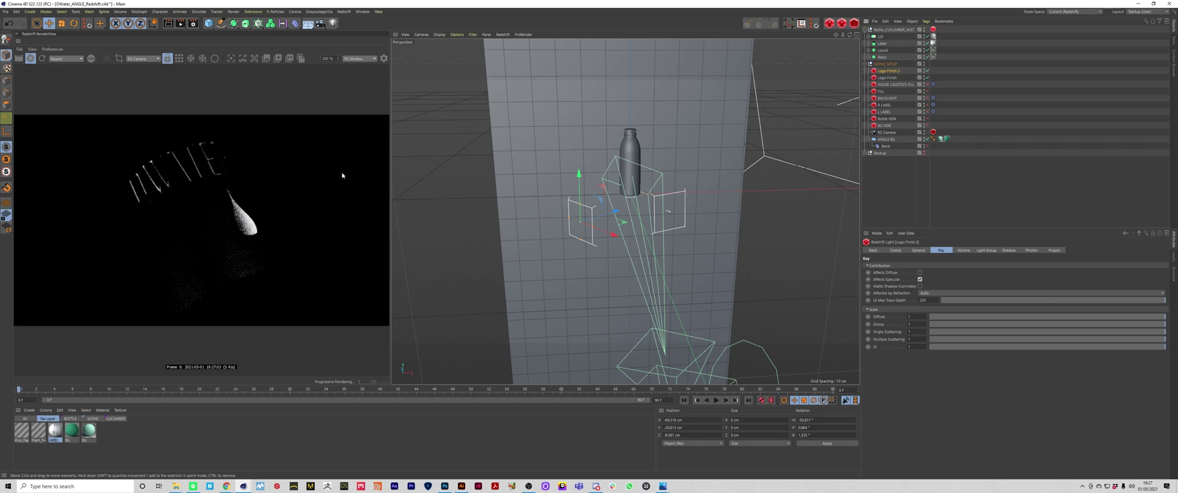
drag(929, 106, 928, 126)
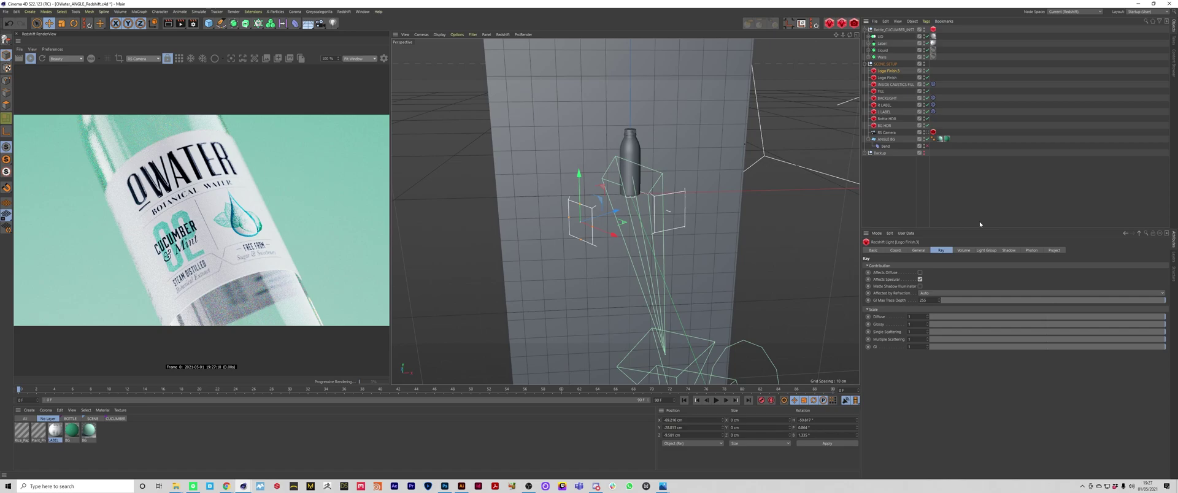
Reopen the LABEL material's shader graph and place its window beside the render view
double_click(55, 430)
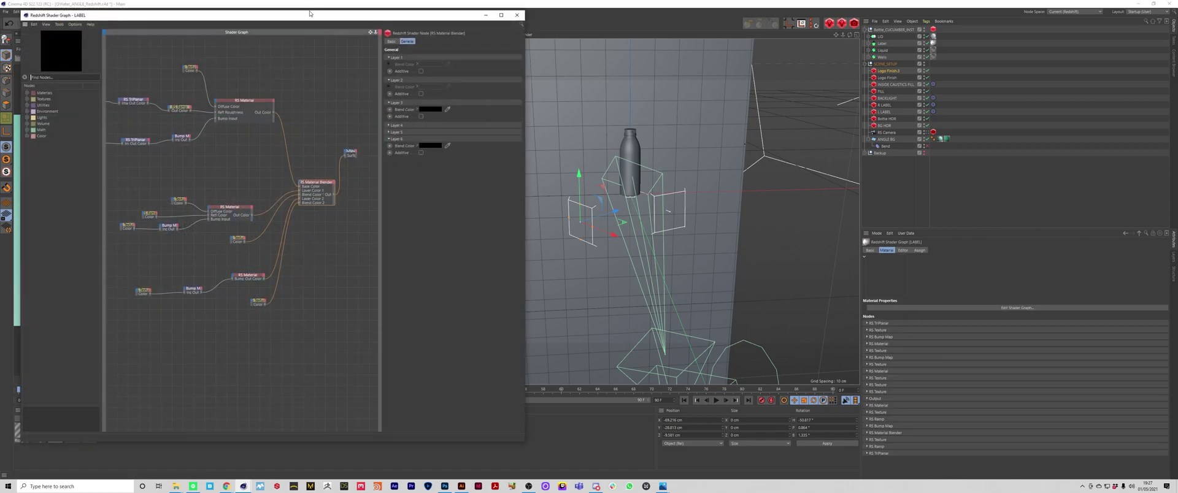
drag(399, 18, 825, 54)
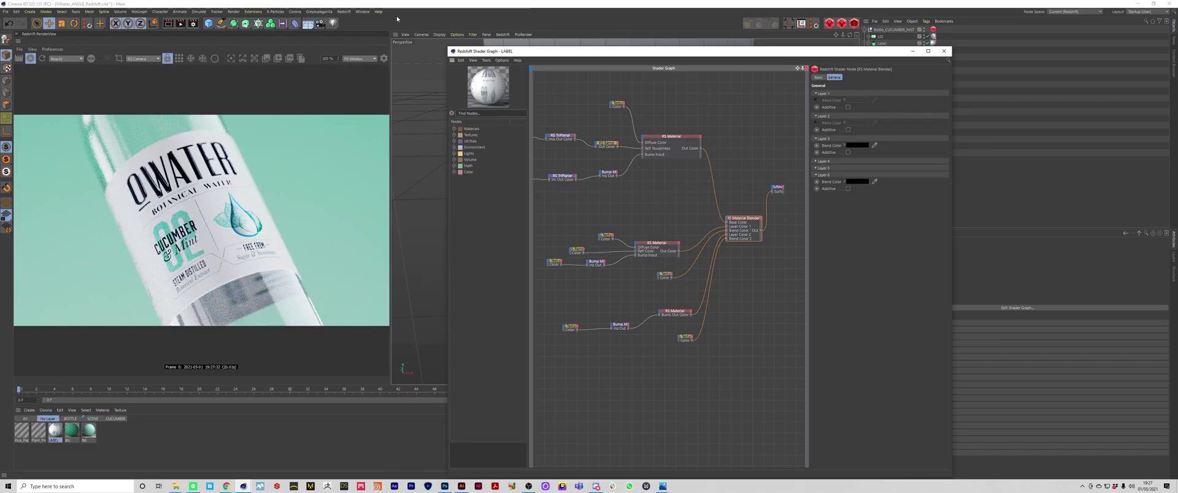
drag(546, 54, 495, 33)
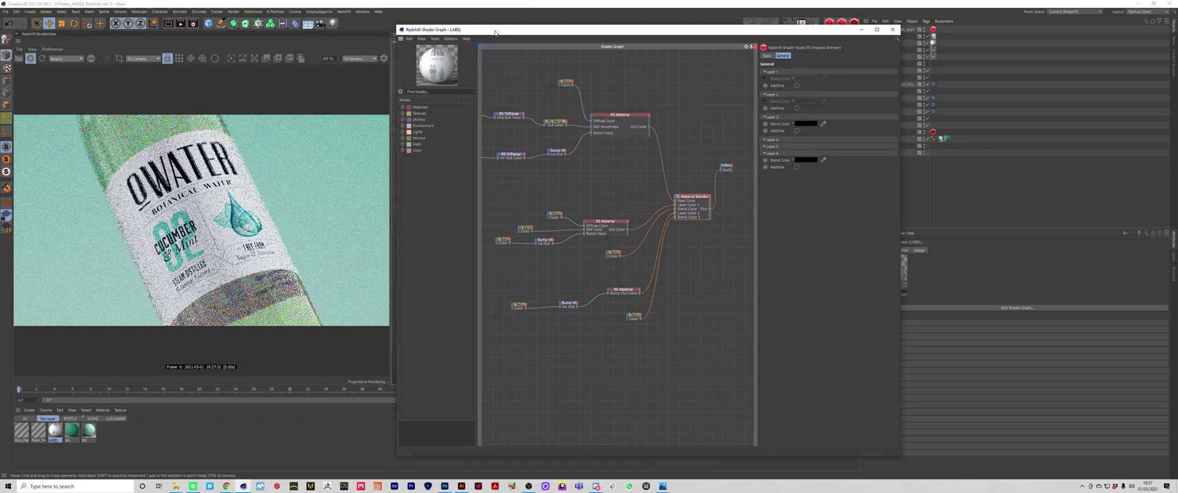